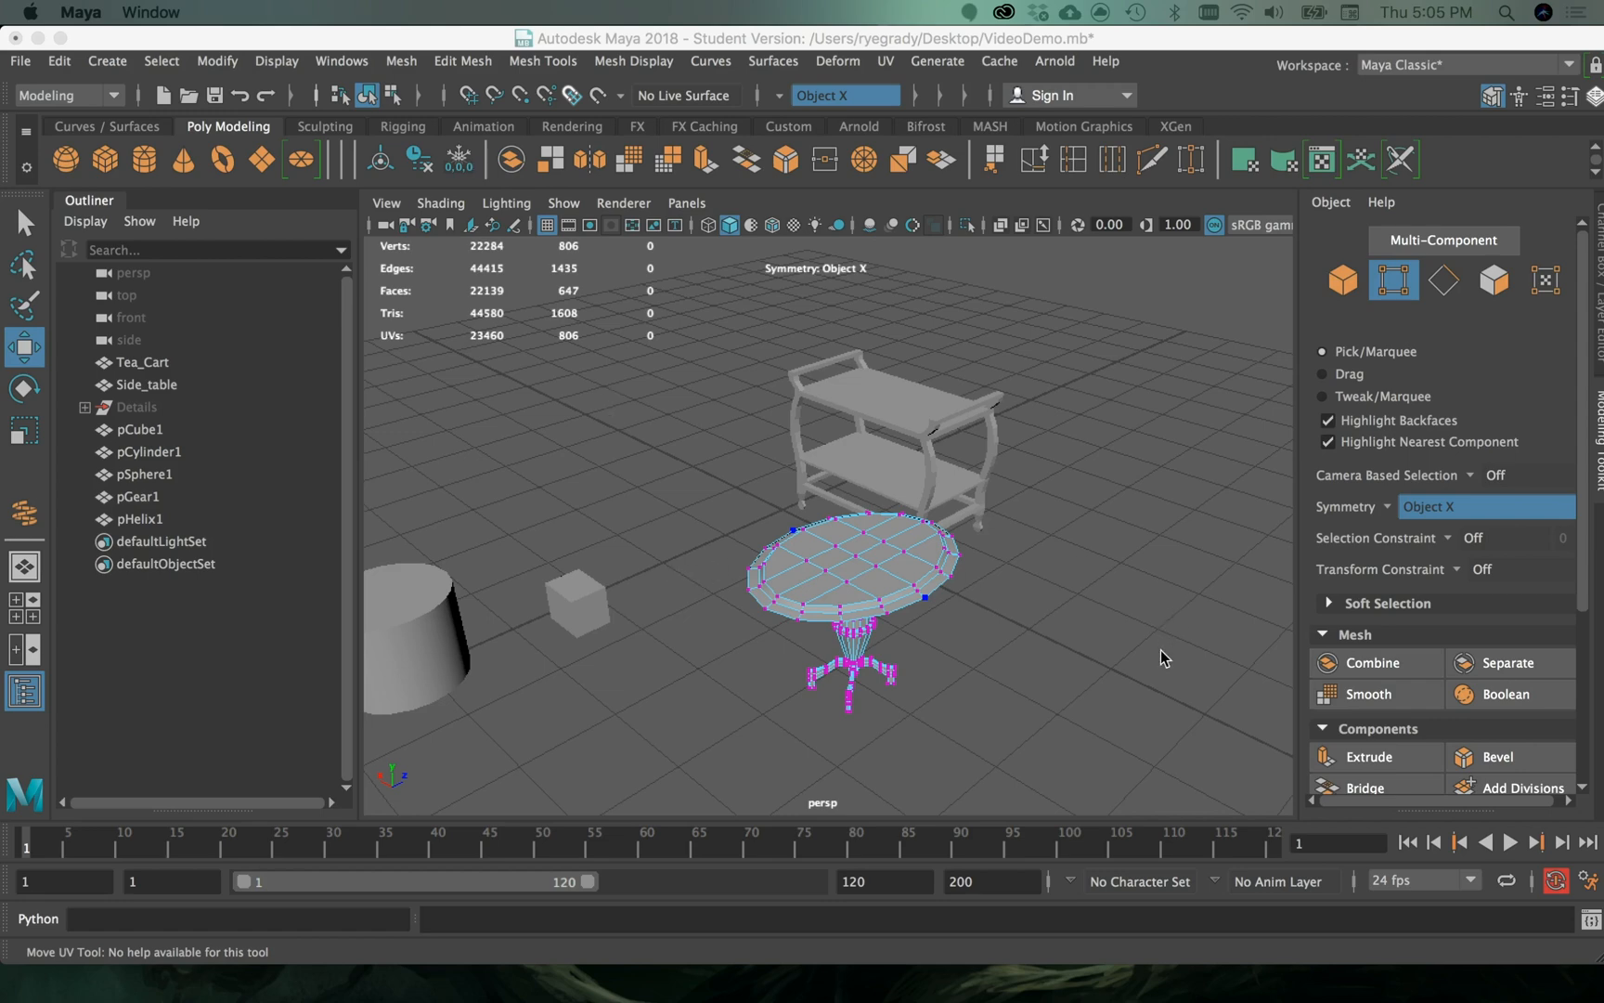
# - Examine the side table, tea cart and primitive shapes in the scene from several angles and distances
pyautogui.scroll(5, 949, 548)
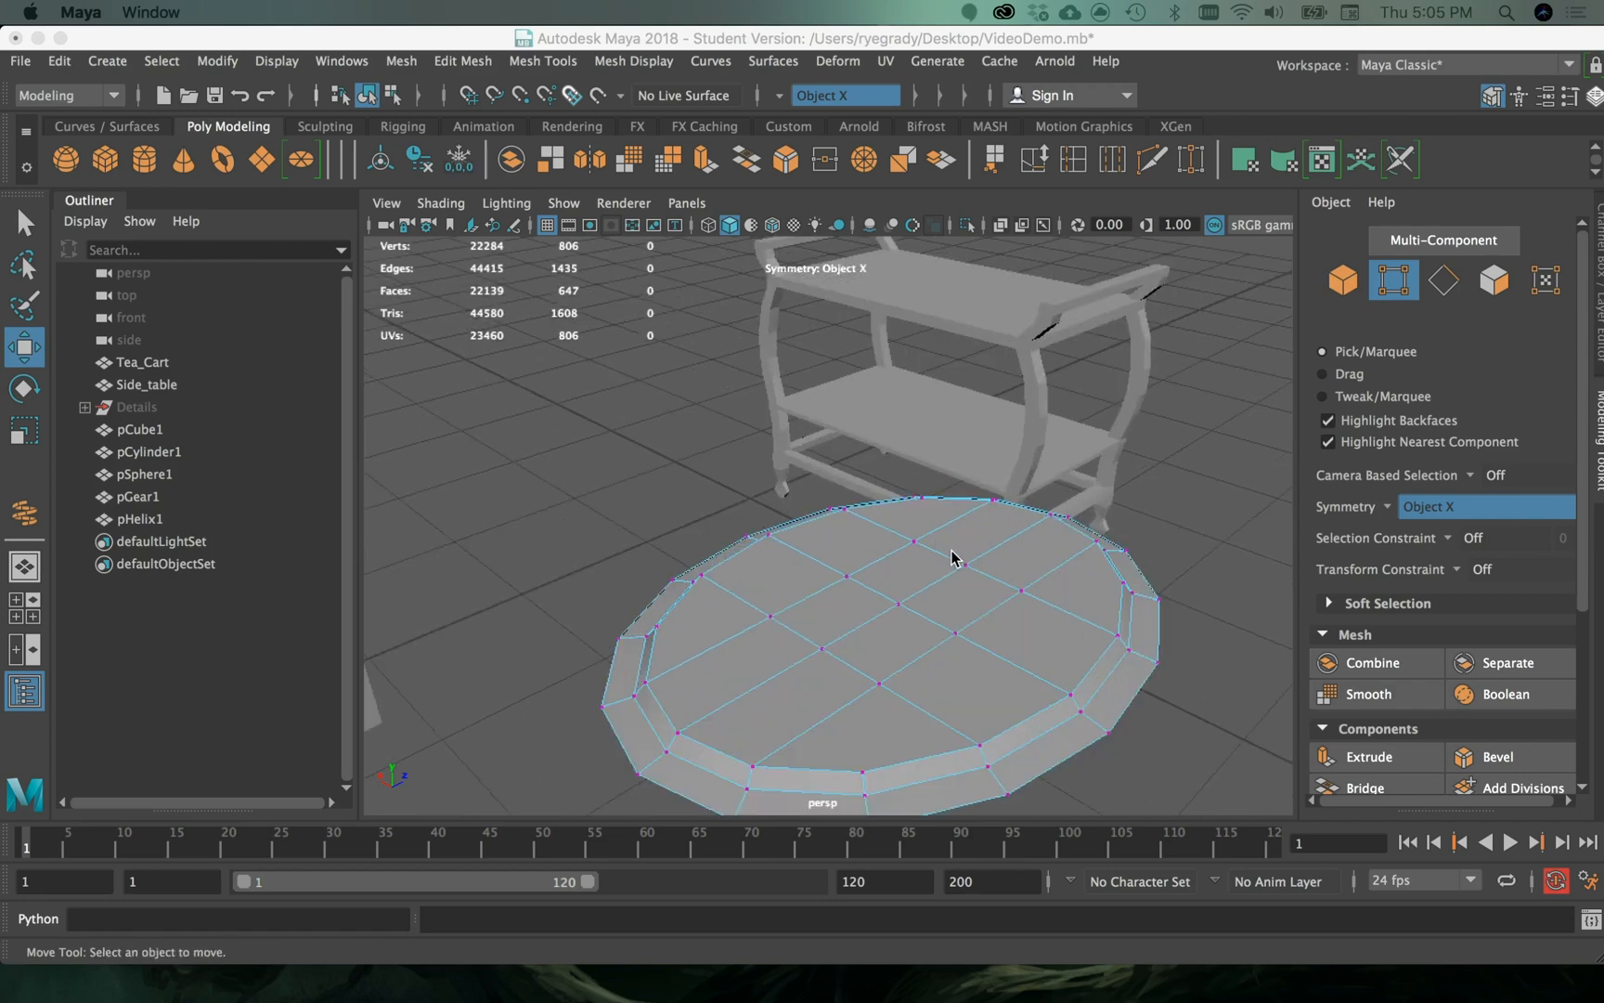
pyautogui.scroll(-8, 956, 555)
pyautogui.keyDown('alt'); pyautogui.moveTo(953, 559); pyautogui.dragTo(1024, 572); pyautogui.keyUp('alt')
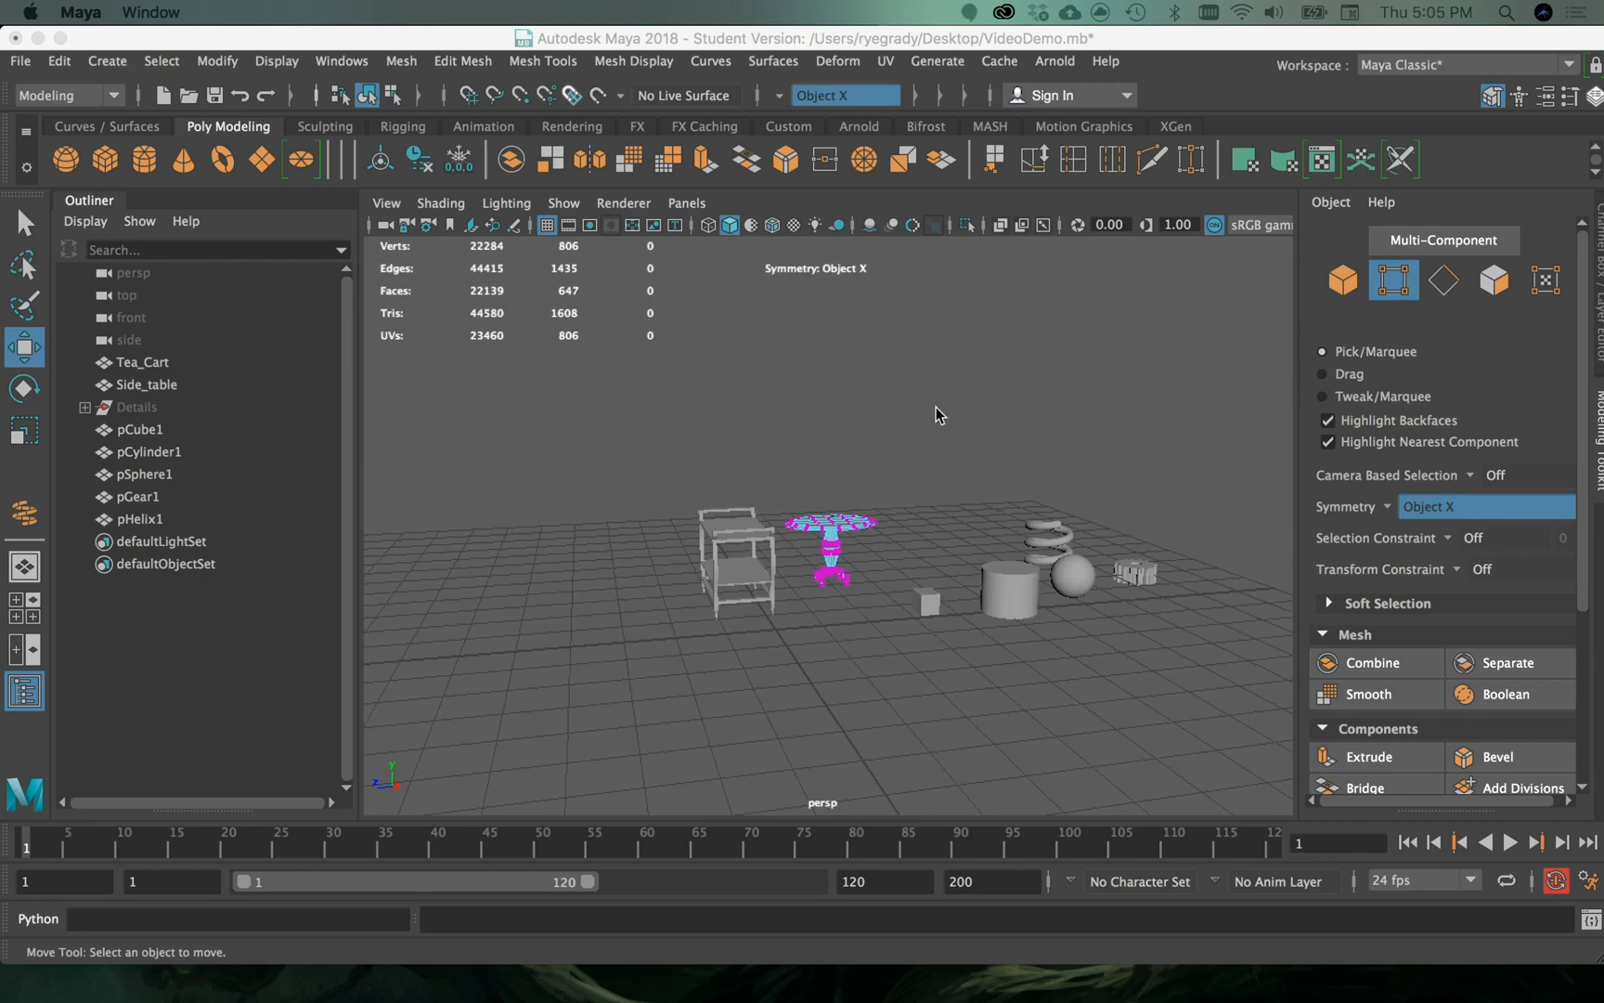
pyautogui.scroll(5, 936, 407)
pyautogui.keyDown('alt'); pyautogui.moveTo(990, 437); pyautogui.dragTo(688, 423, button='middle'); pyautogui.keyUp('alt')
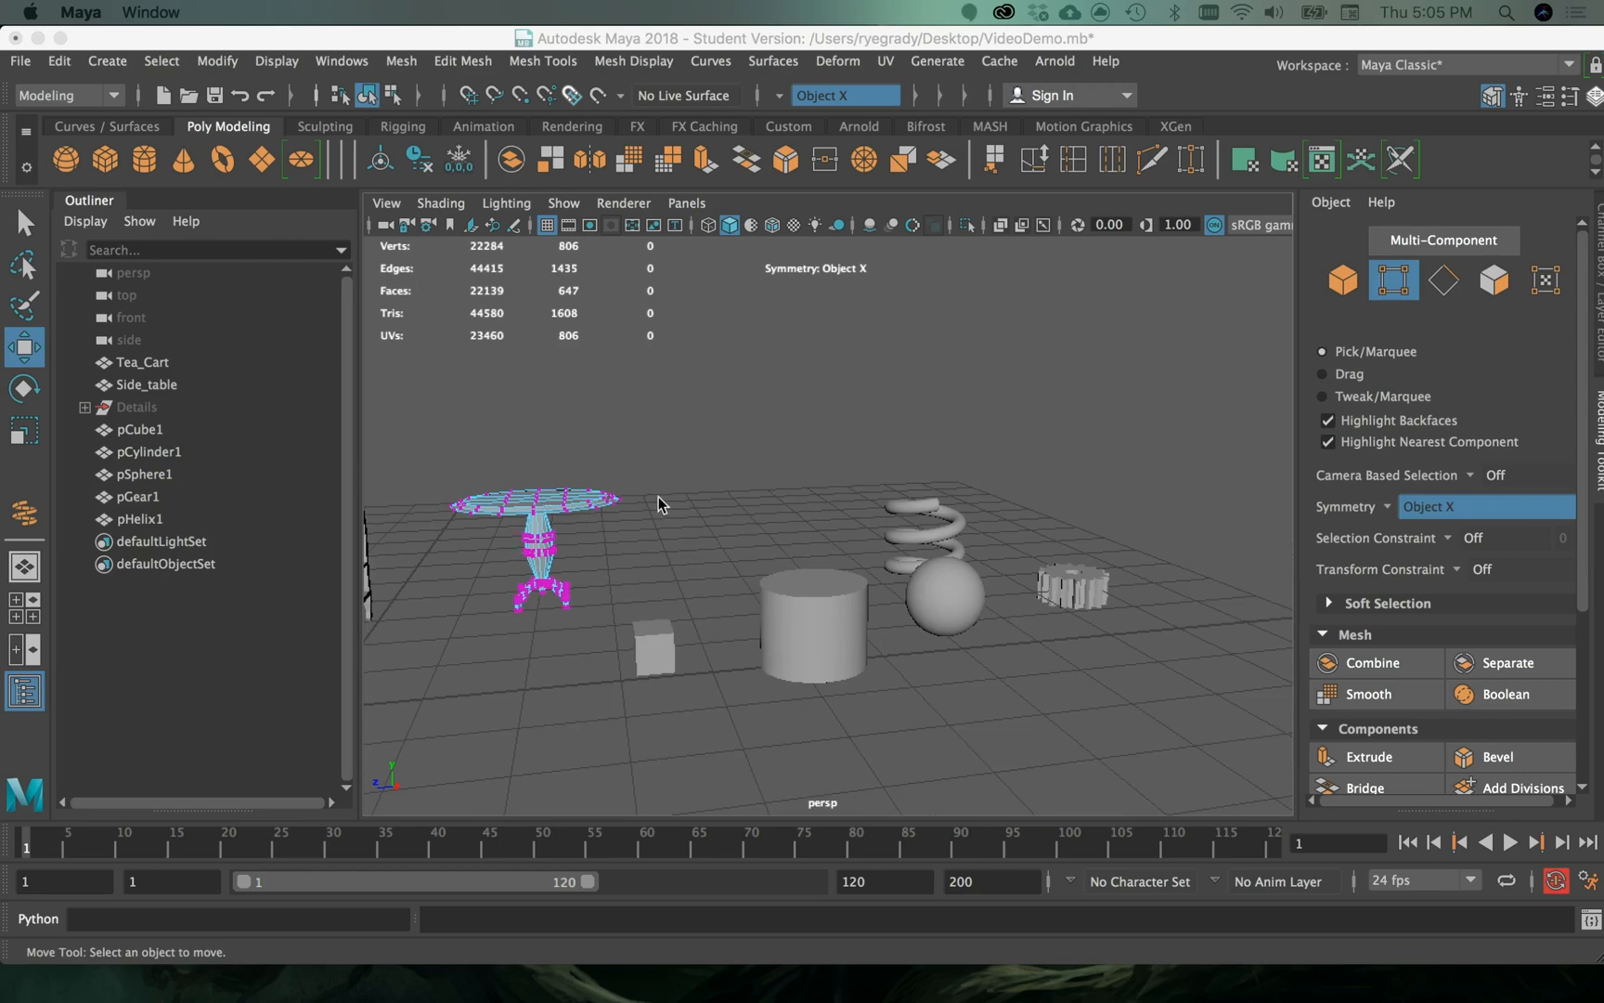
pyautogui.keyDown('alt'); pyautogui.moveTo(656, 497); pyautogui.dragTo(782, 640); pyautogui.keyUp('alt')
pyautogui.scroll(-2, 783, 640)
pyautogui.scroll(6, 783, 641)
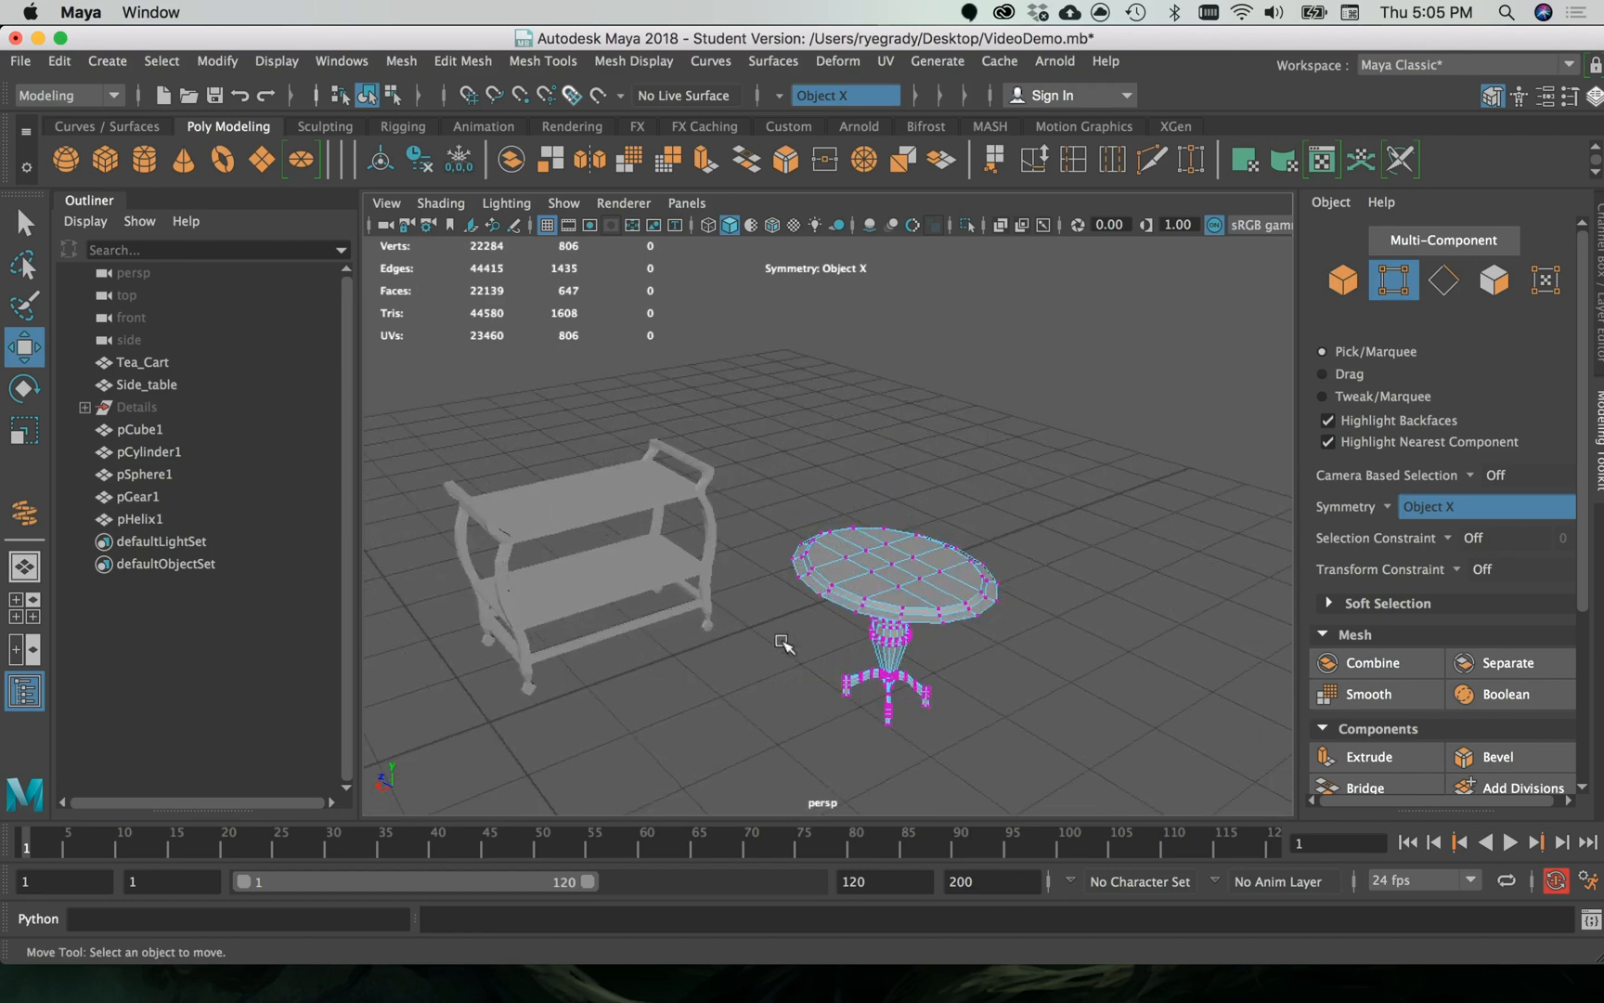
pyautogui.keyDown('alt'); pyautogui.moveTo(667, 706); pyautogui.dragTo(757, 693); pyautogui.keyUp('alt')
pyautogui.keyDown('alt'); pyautogui.moveTo(868, 437); pyautogui.dragTo(887, 278, button='middle'); pyautogui.keyUp('alt')
pyautogui.keyDown('alt'); pyautogui.moveTo(624, 590); pyautogui.dragTo(971, 527); pyautogui.keyUp('alt')
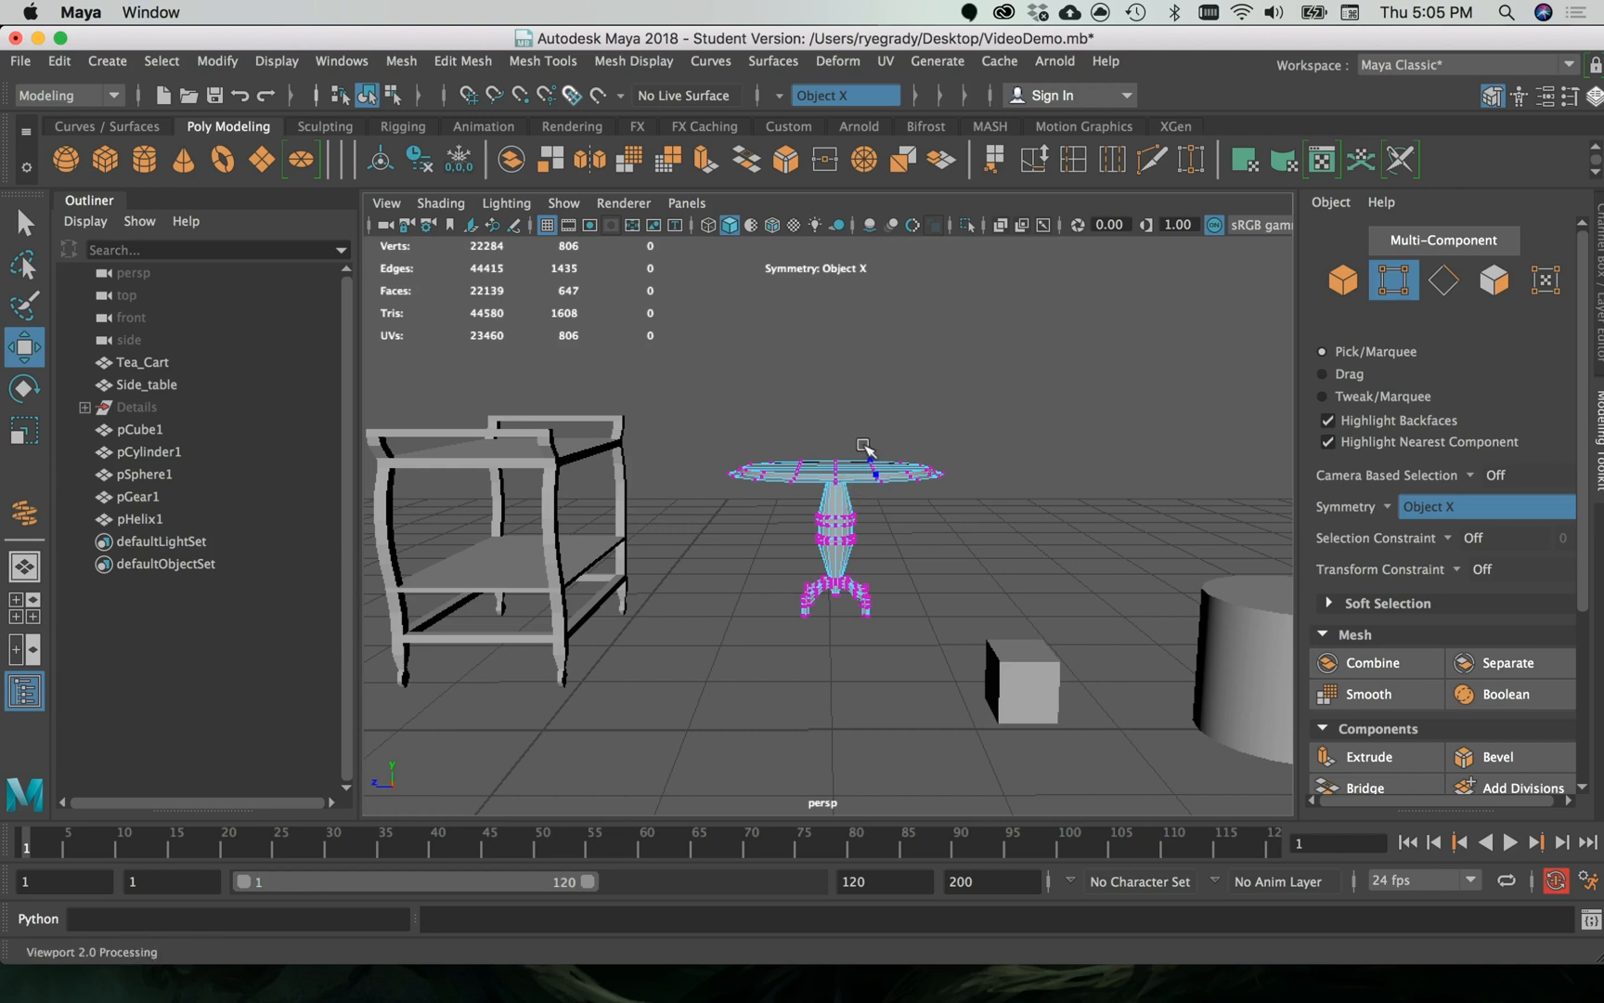
# - Select a row of vertices across the side table's top and frame the table in the perspective view
pyautogui.moveTo(868, 407); pyautogui.dragTo(889, 538)
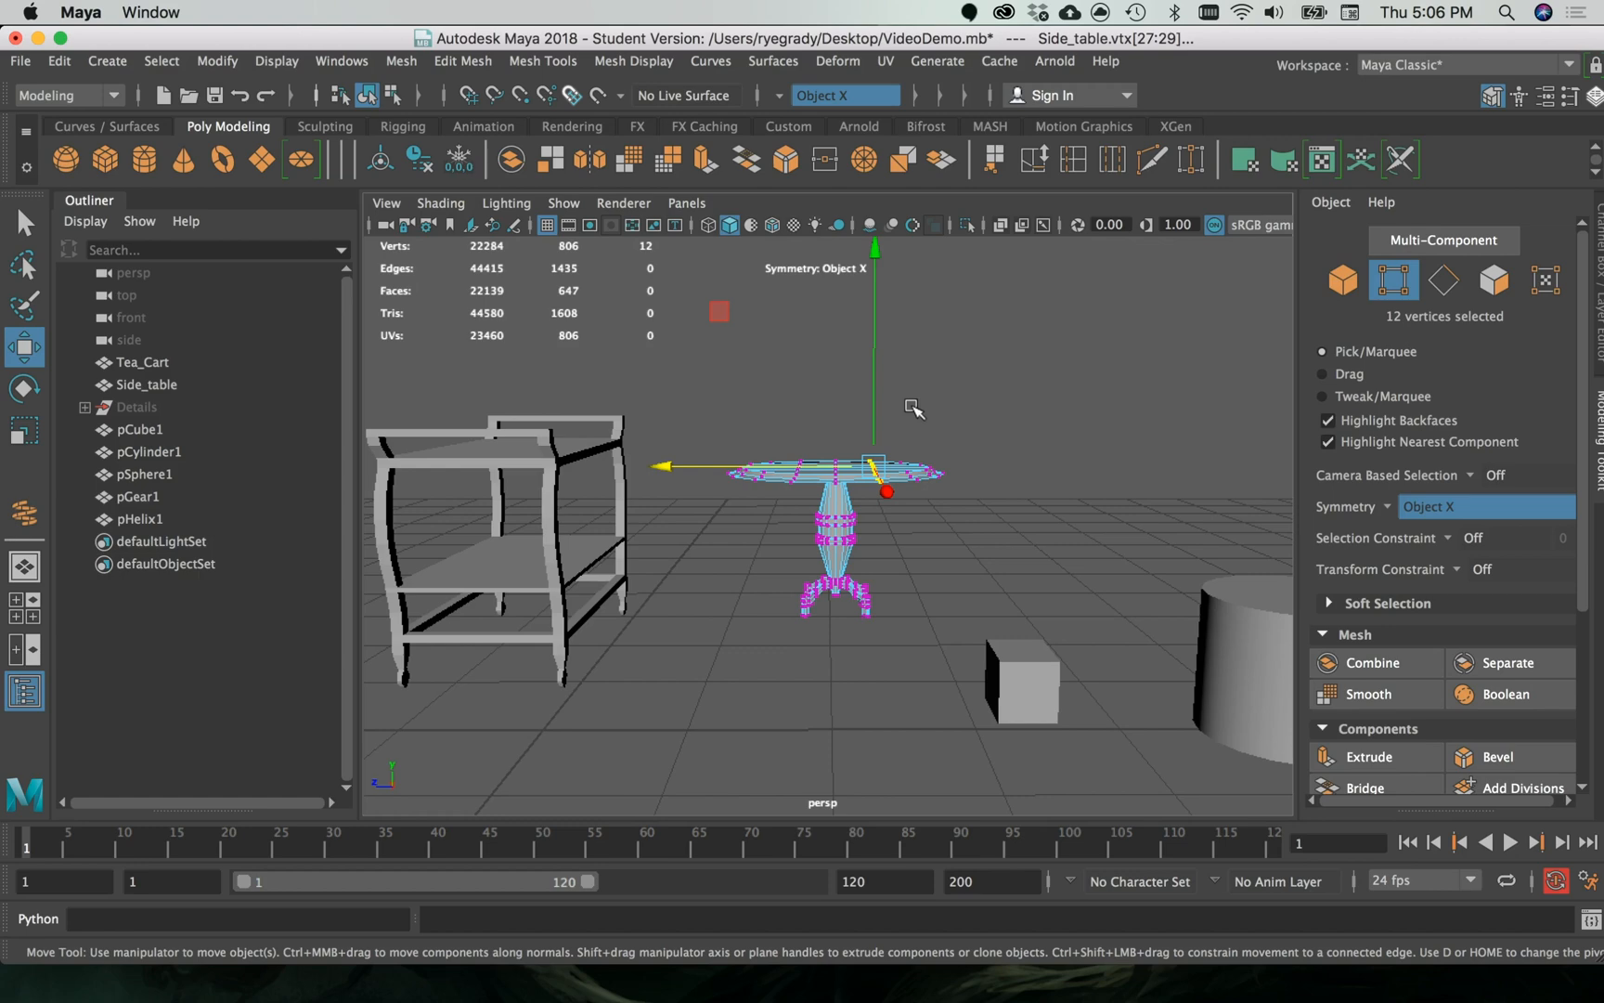
pyautogui.press('f')
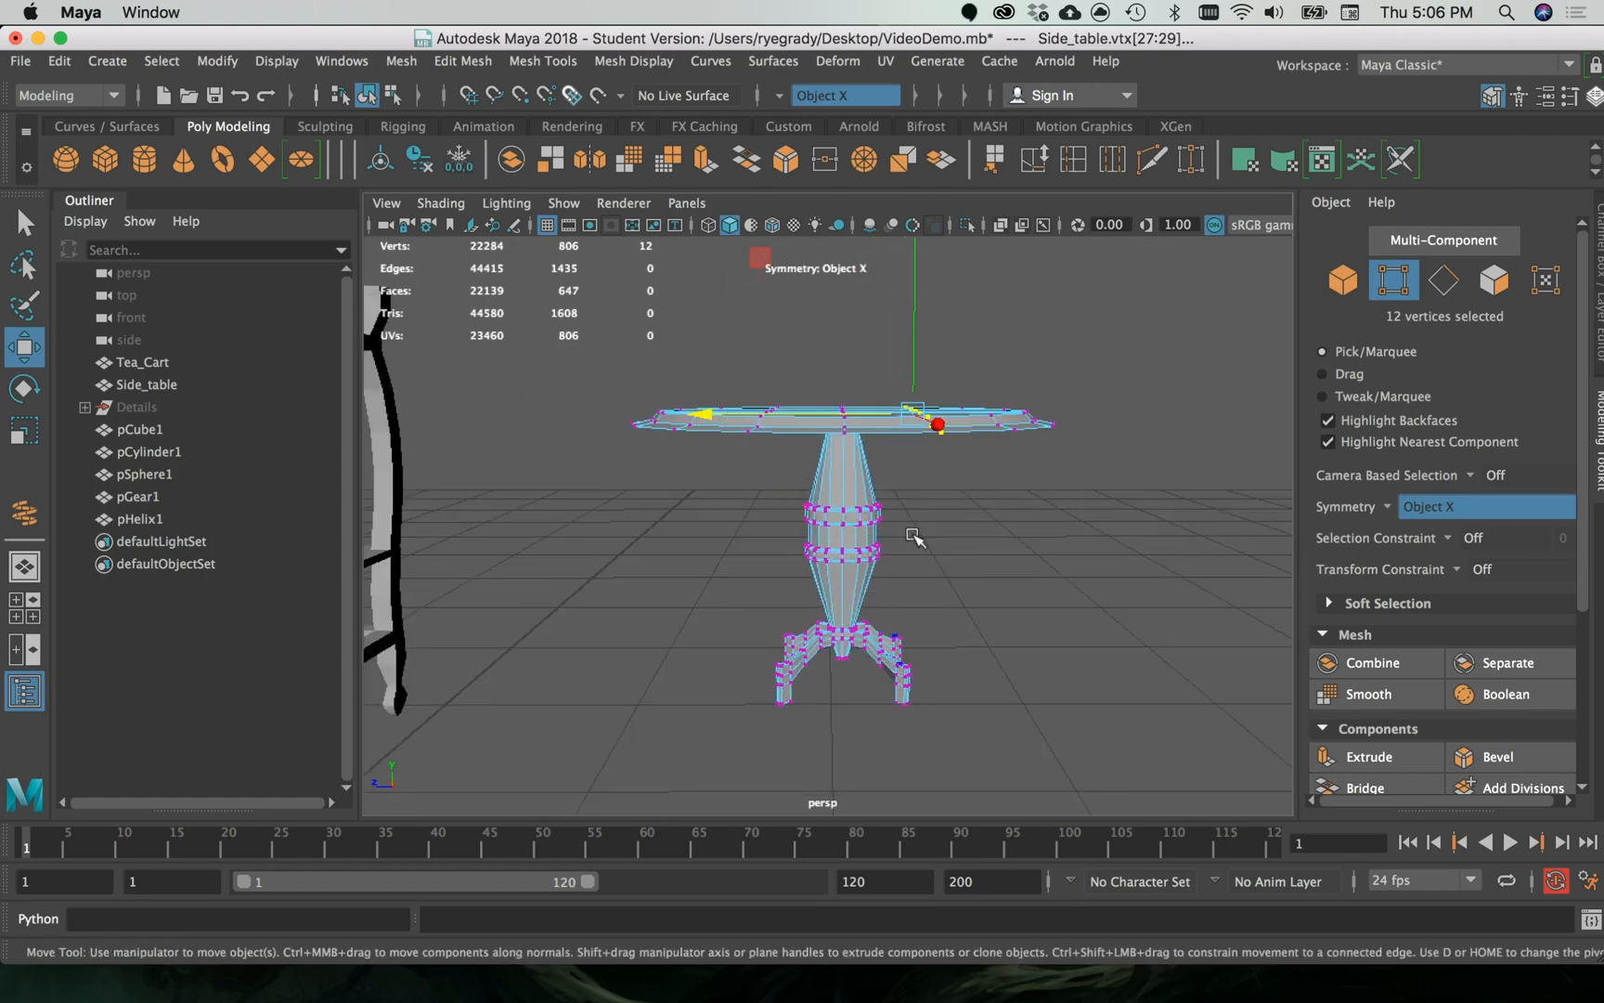
pyautogui.keyDown('alt'); pyautogui.moveTo(914, 537); pyautogui.dragTo(829, 600); pyautogui.keyUp('alt')
pyautogui.press('f')
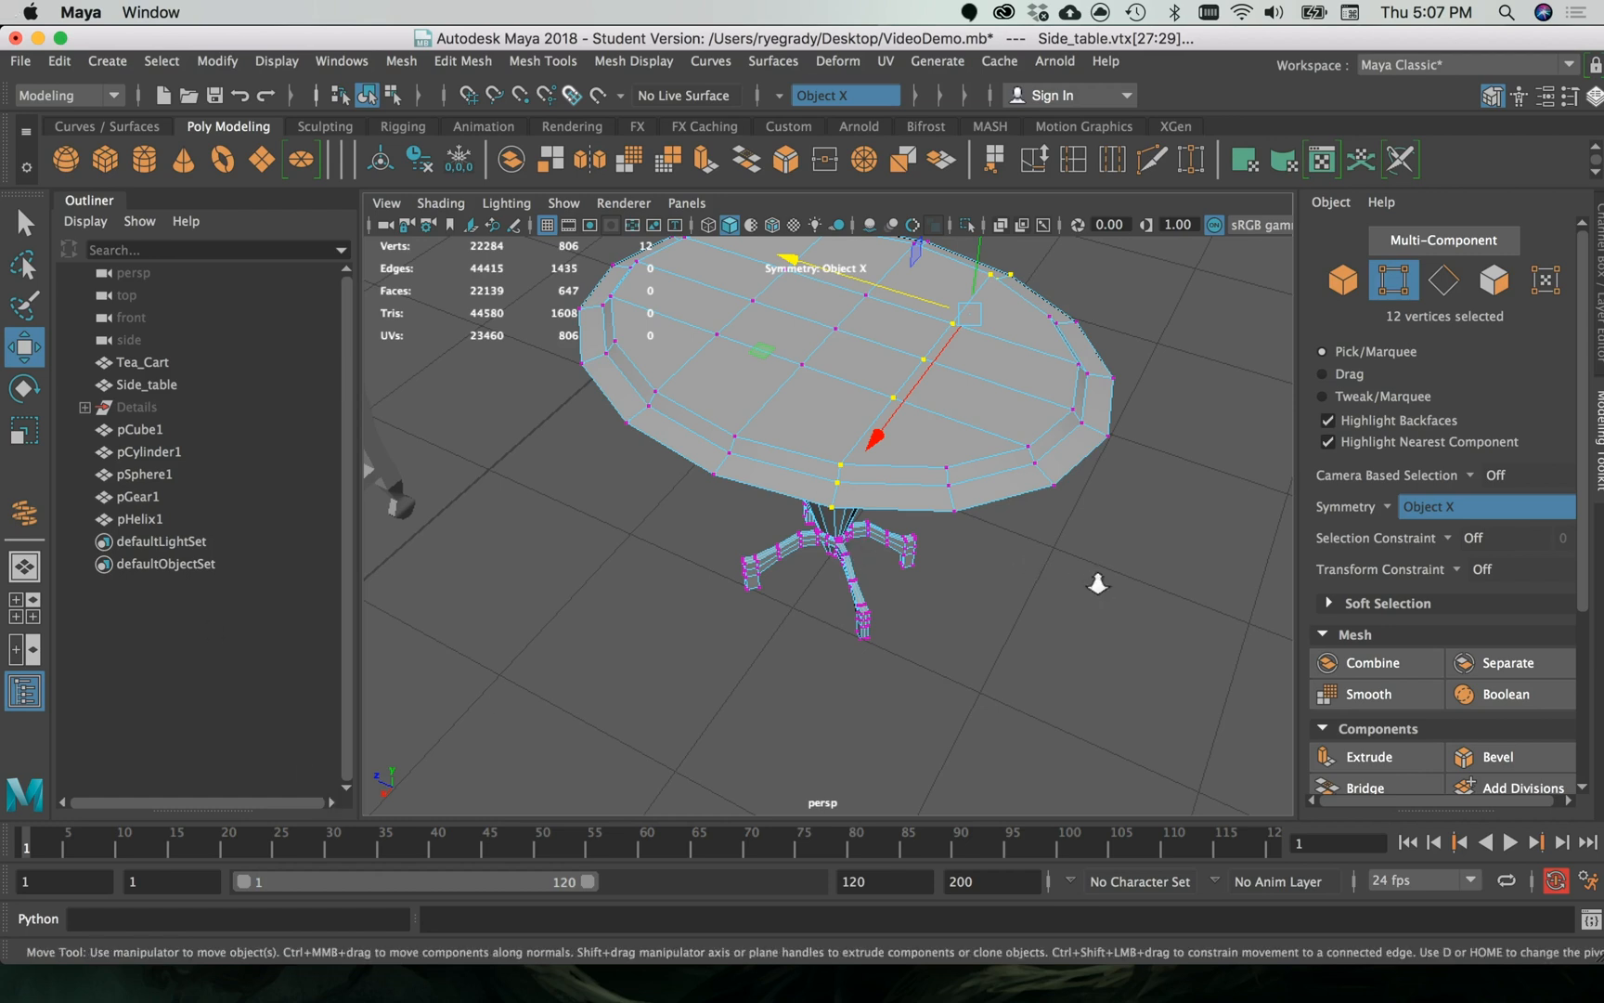
# - Select the cube beside the cylinder and bring its UV layout into view in the UV Editor
pyautogui.scroll(5, 1098, 583)
pyautogui.scroll(-10, 1097, 583)
pyautogui.keyDown('alt'); pyautogui.moveTo(1132, 551); pyautogui.dragTo(947, 566); pyautogui.keyUp('alt')
pyautogui.scroll(6, 951, 572)
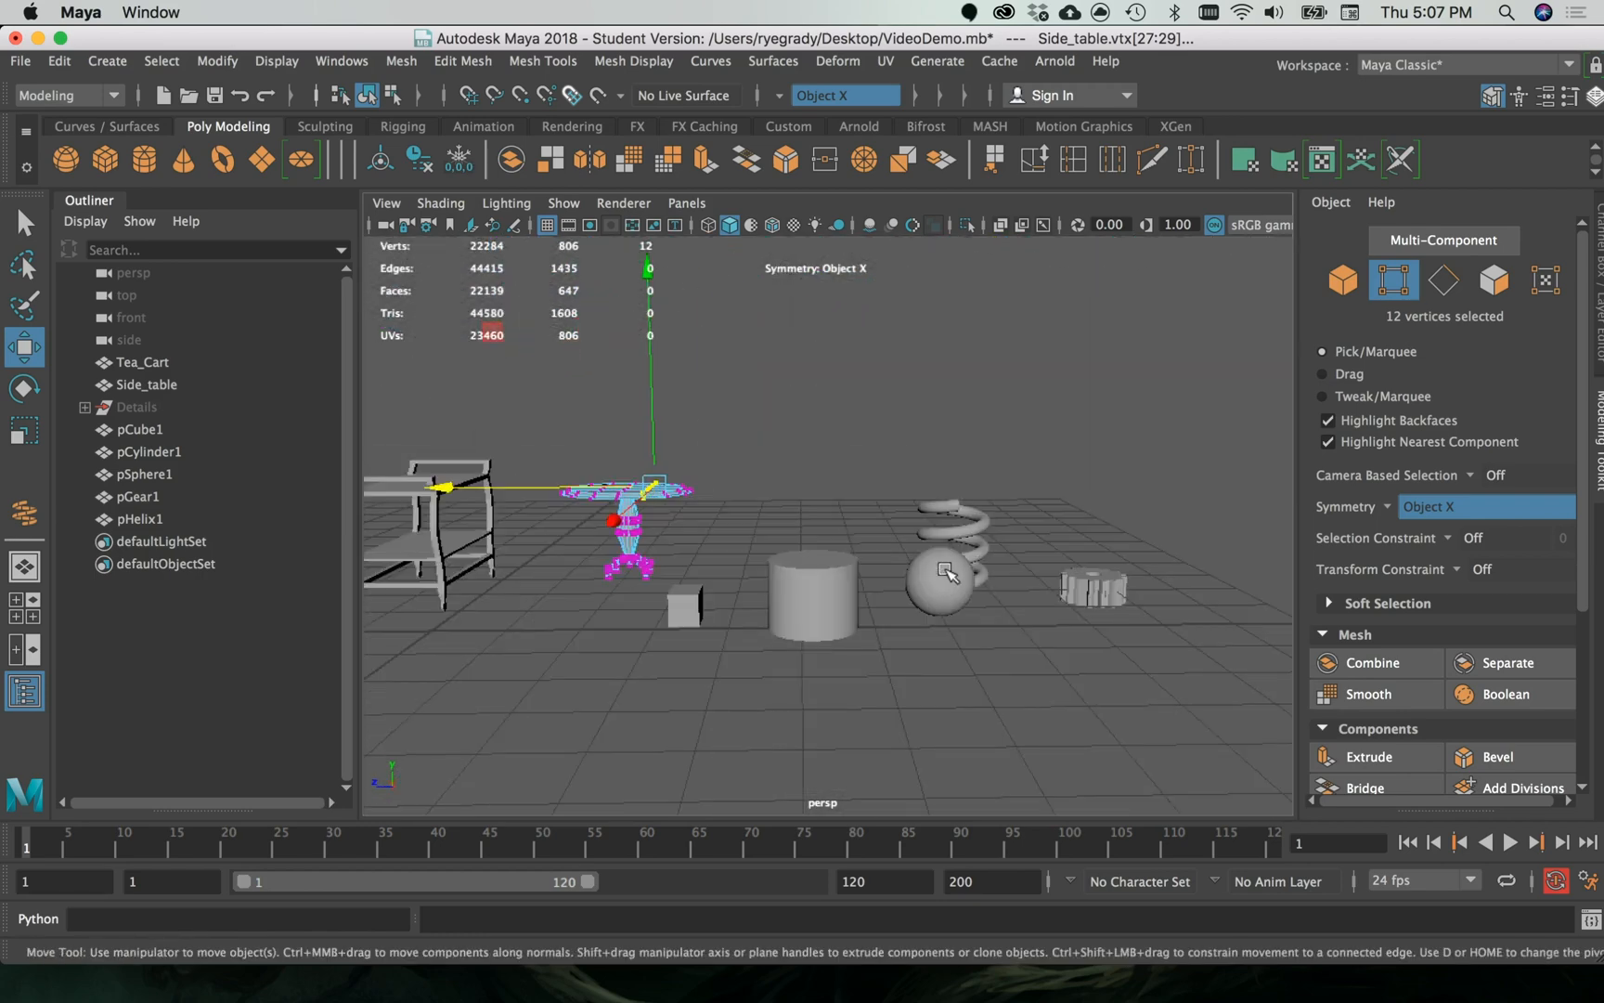
pyautogui.click(623, 645)
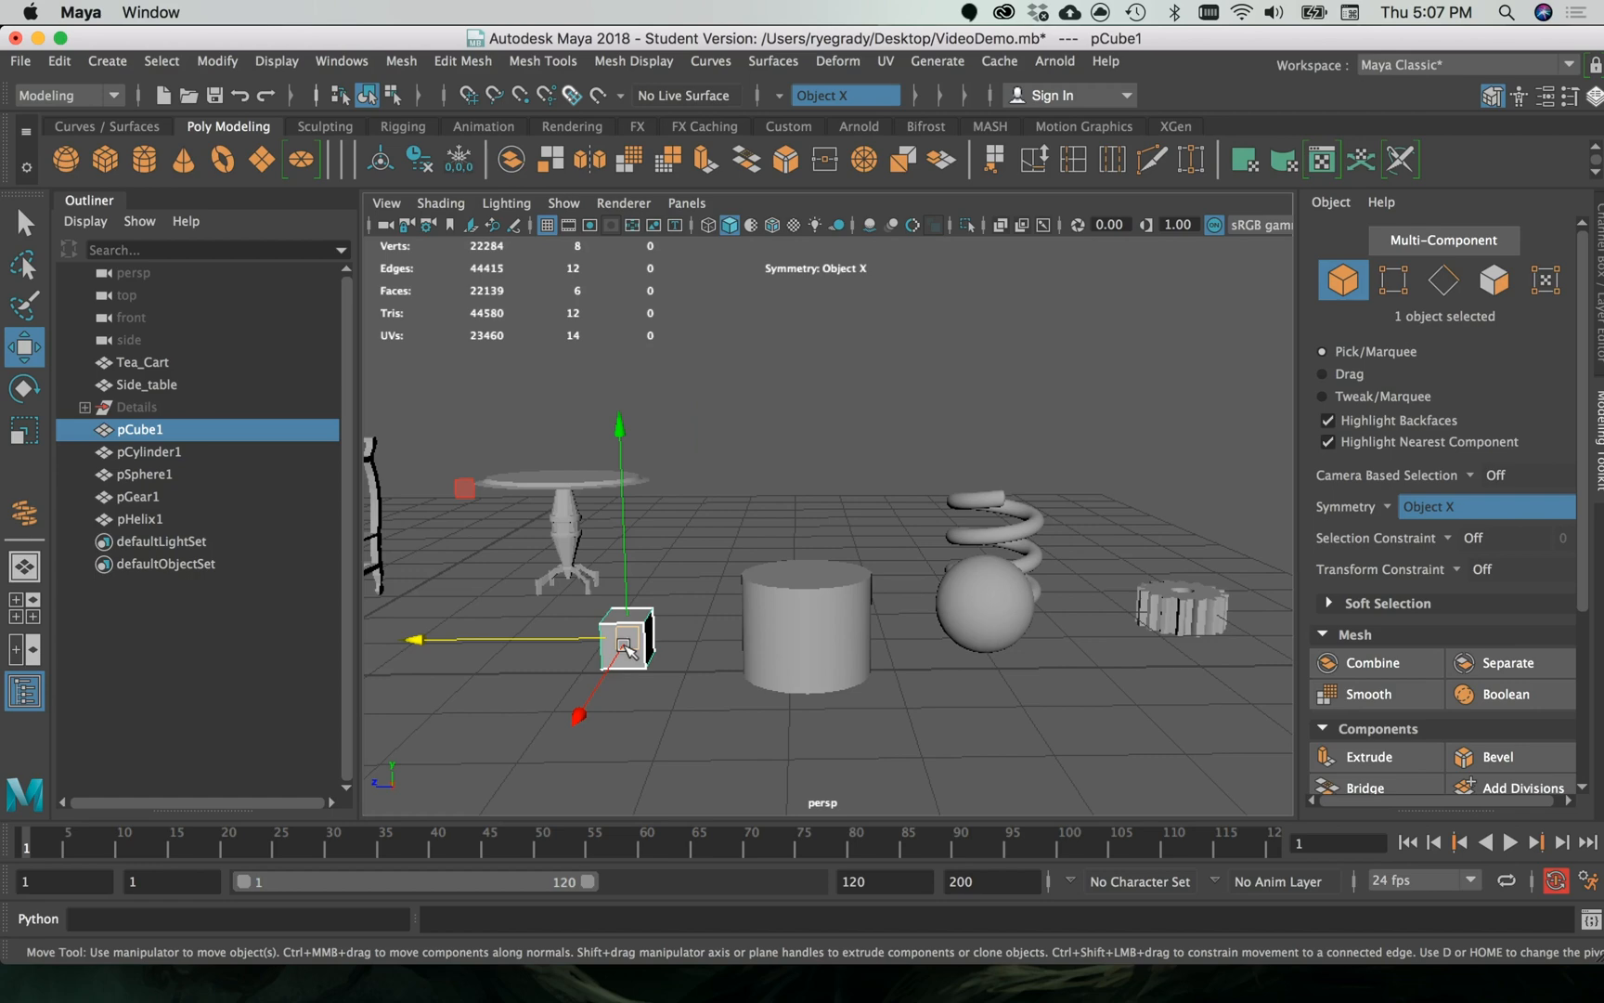
pyautogui.click(885, 61)
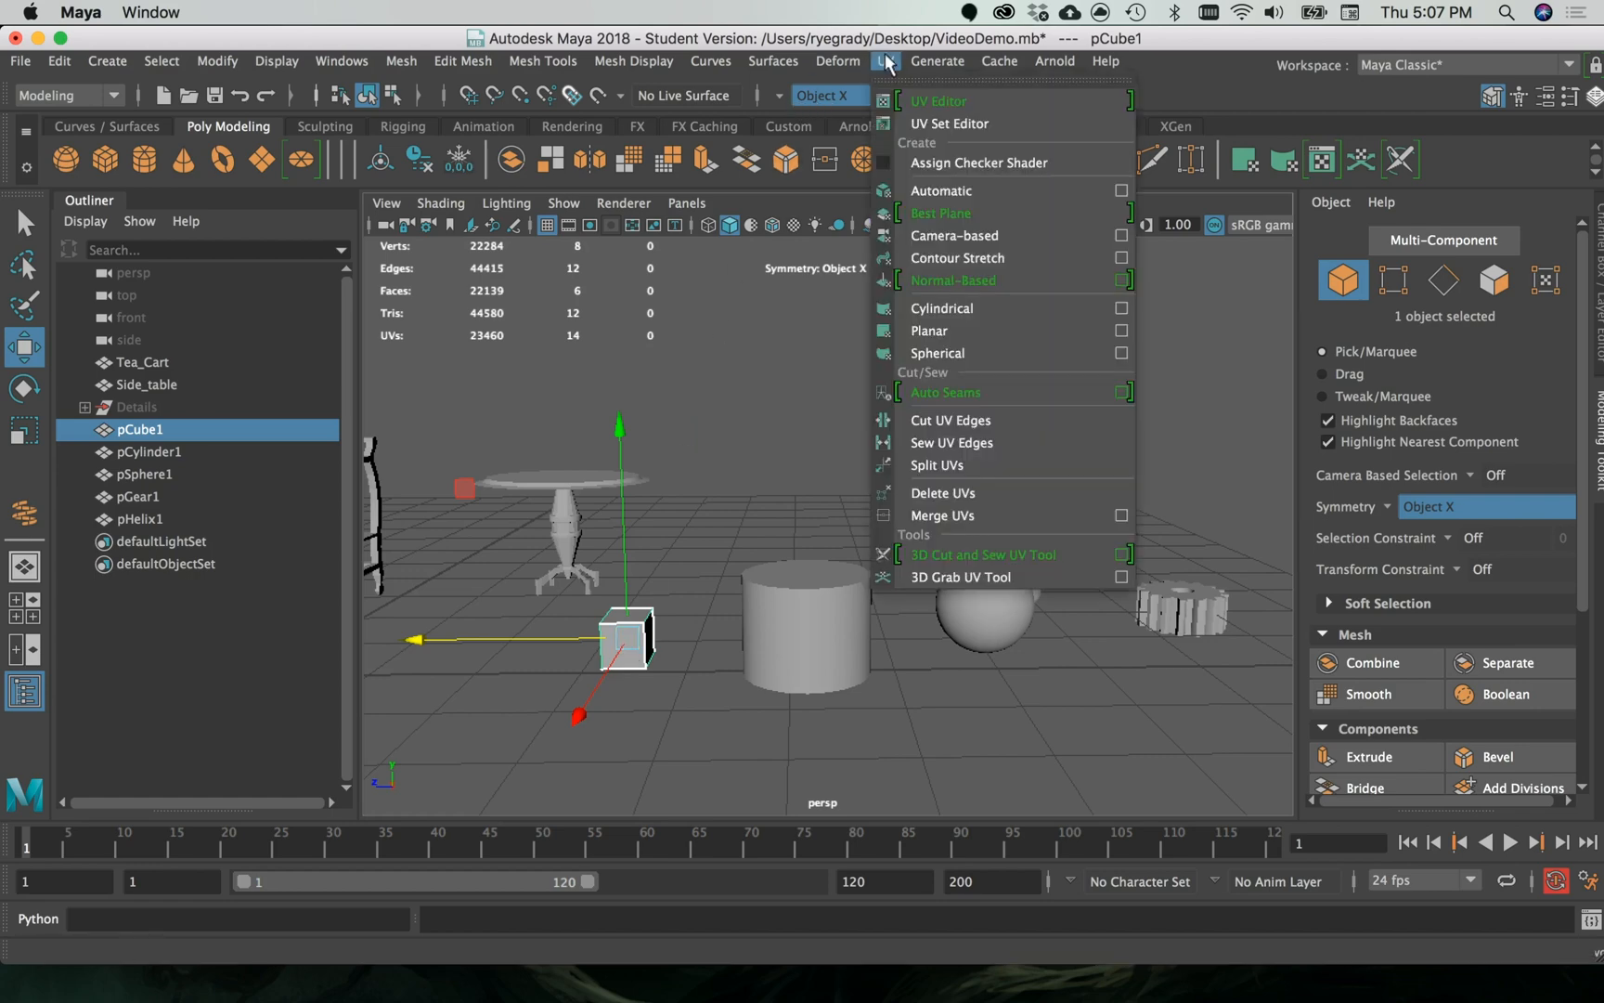
pyautogui.moveTo(938, 62)
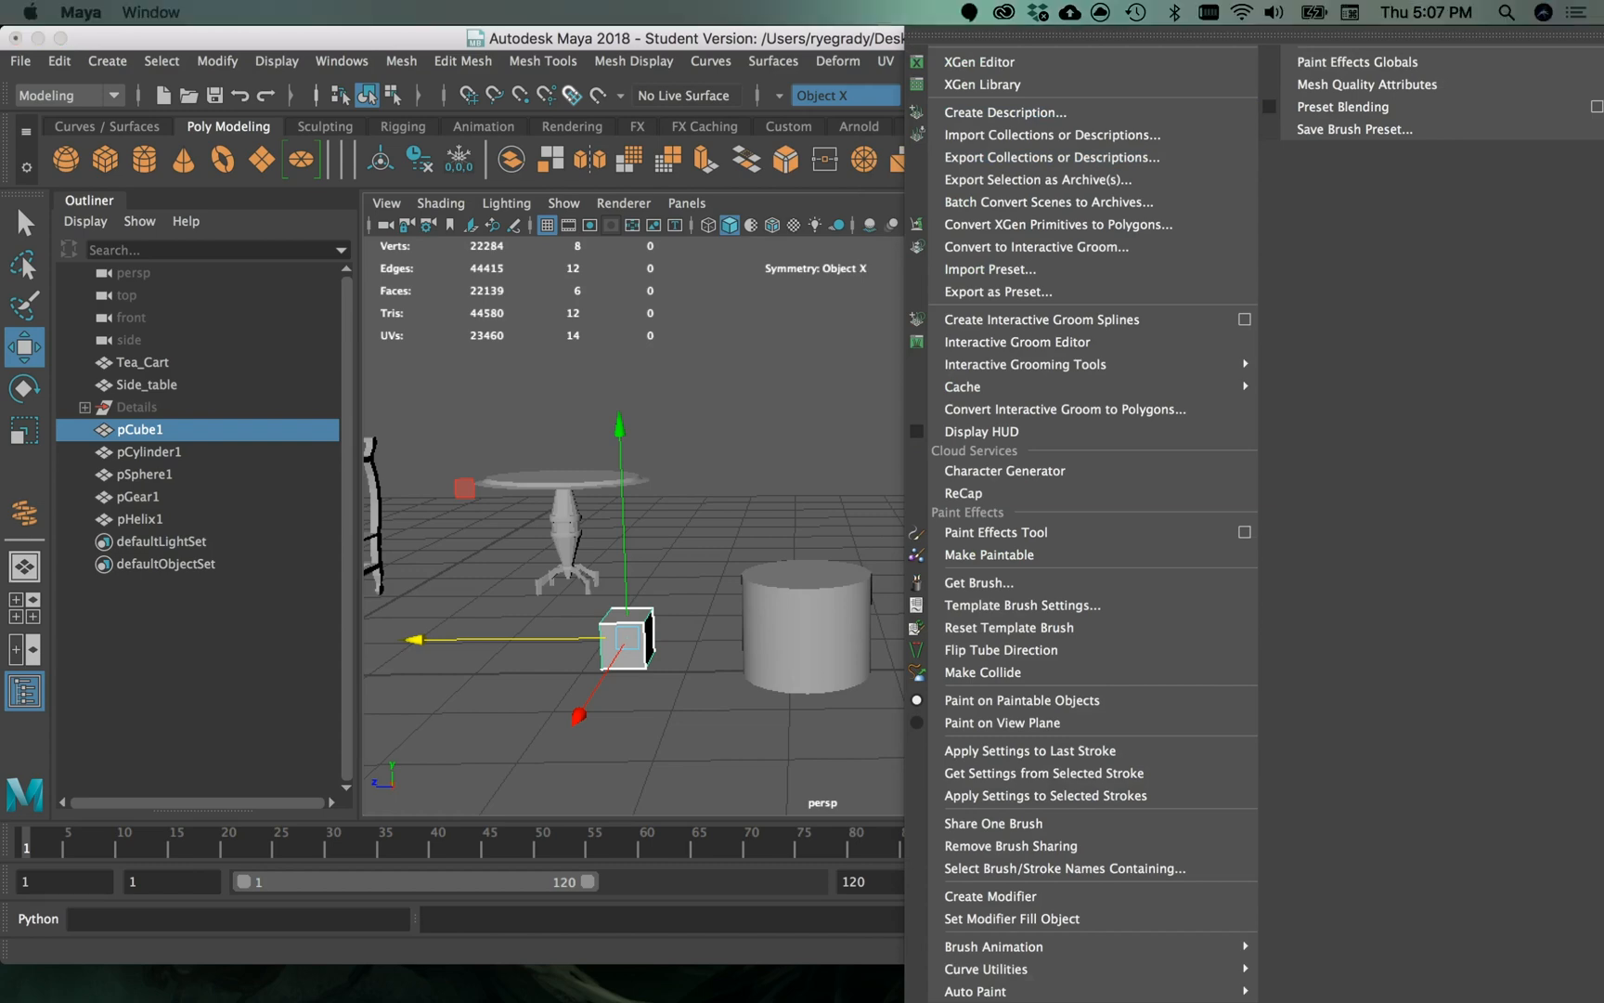
pyautogui.click(165, 644)
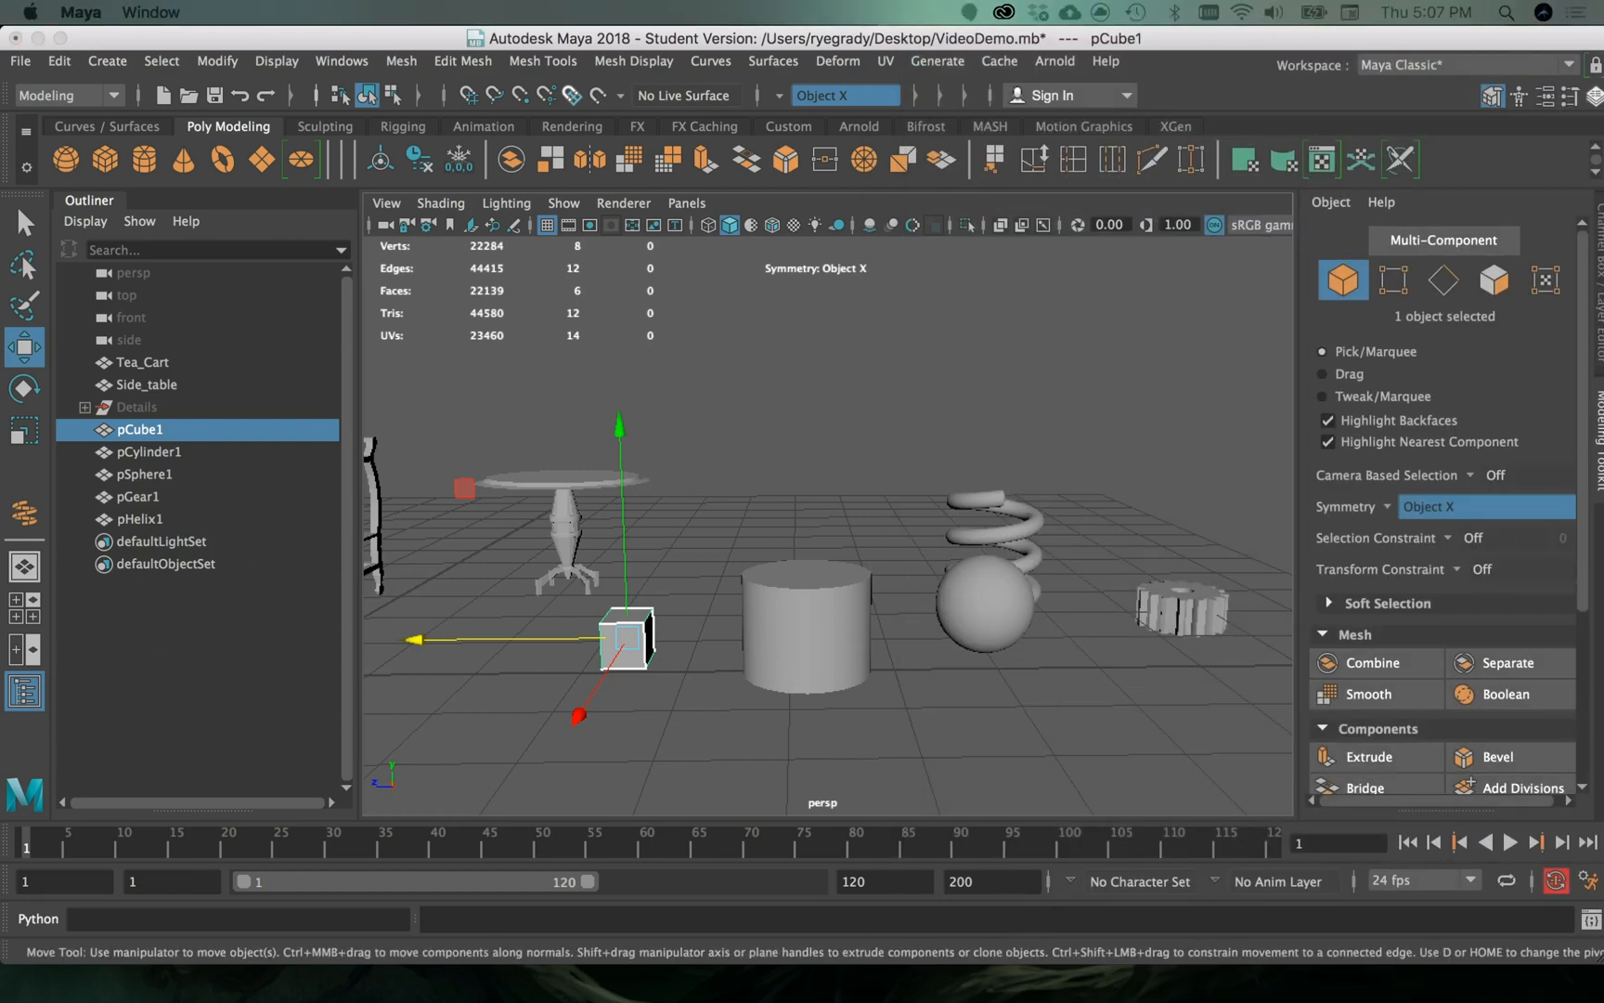
pyautogui.moveTo(1603, 27); pyautogui.dragTo(1048, 98)
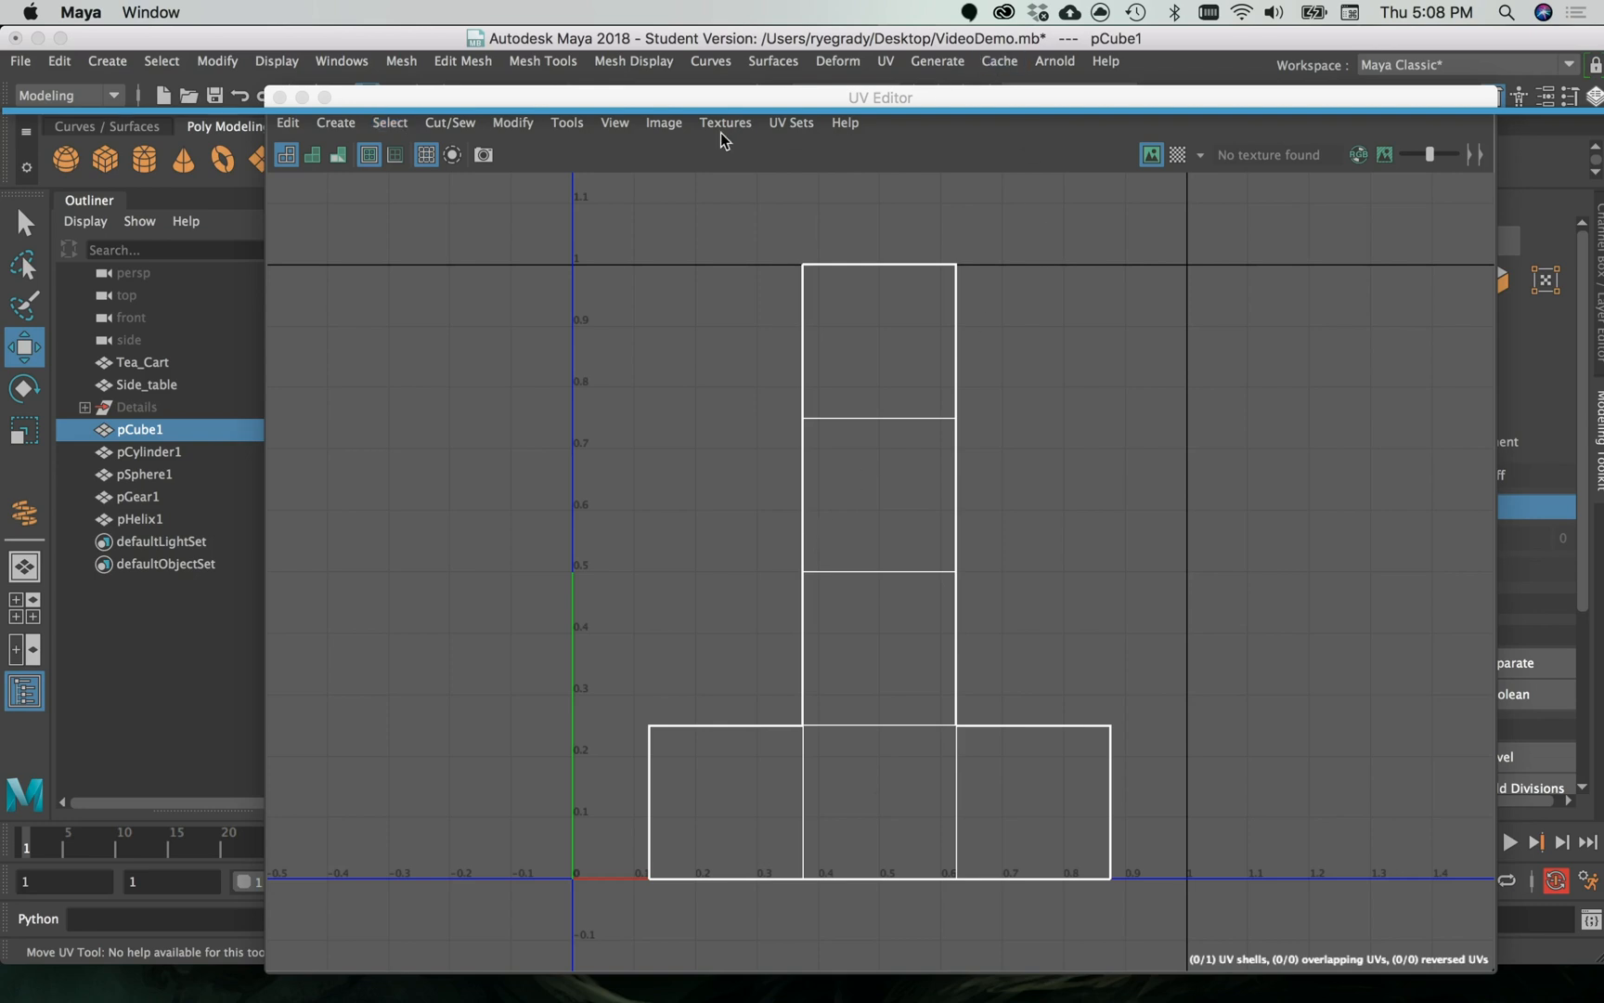
# - Display the cube's UV shell shaded, comparing the wireframe display with the shaded one
pyautogui.click(615, 126)
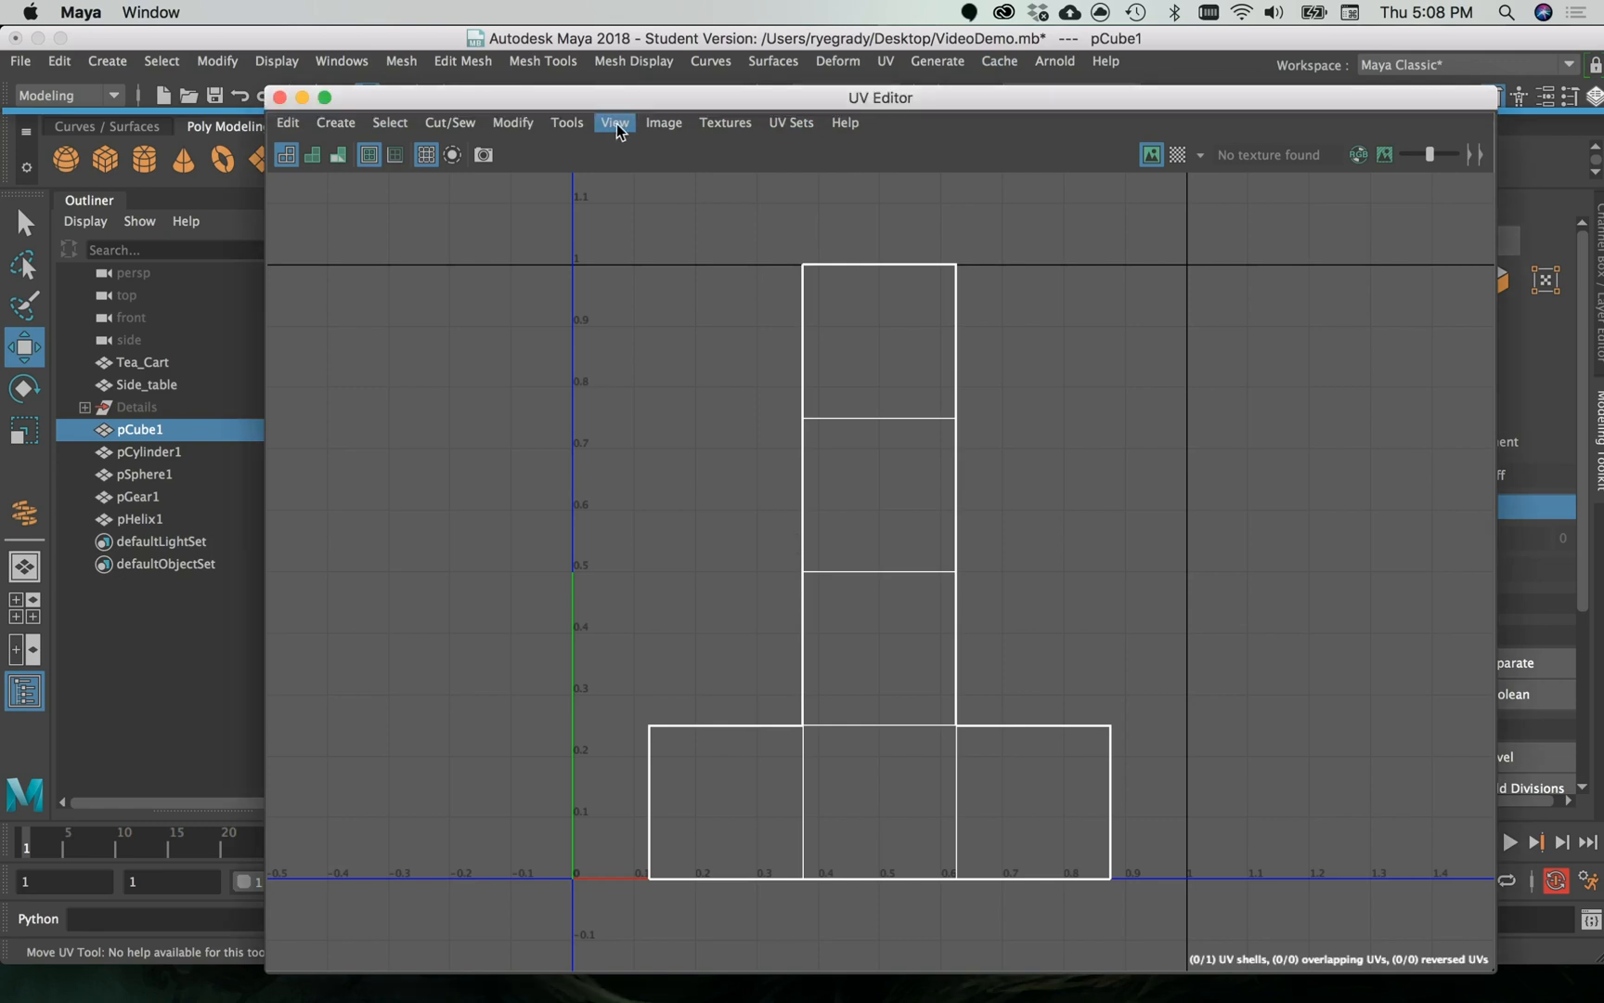
pyautogui.click(651, 203)
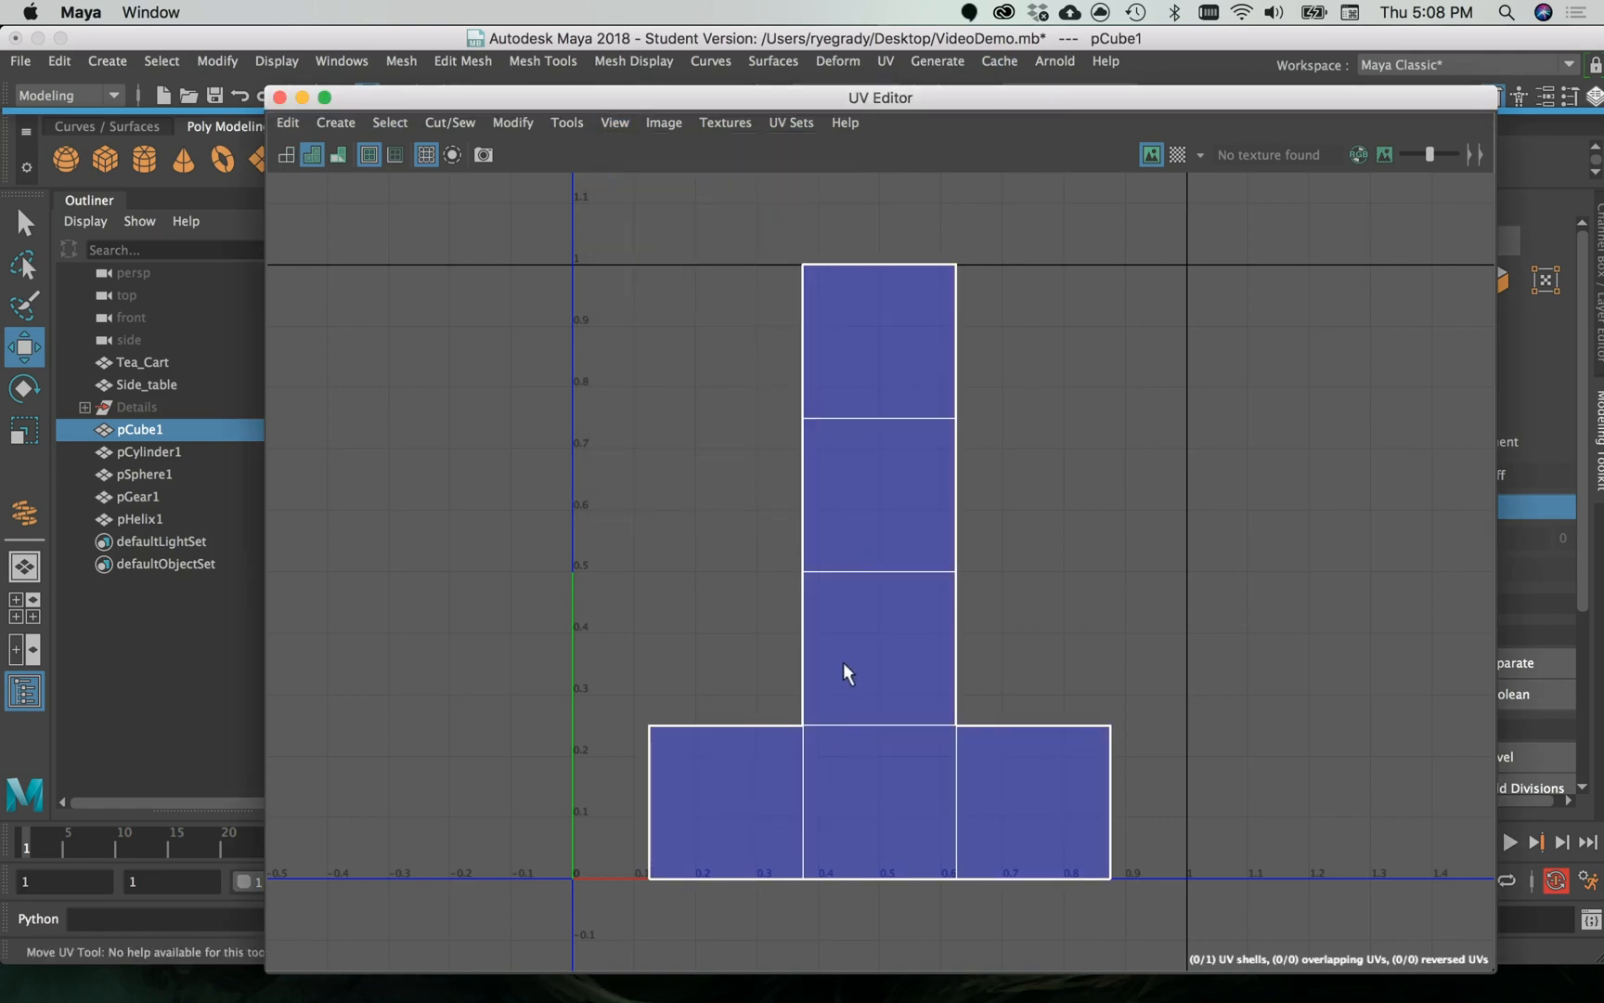
pyautogui.press('4')
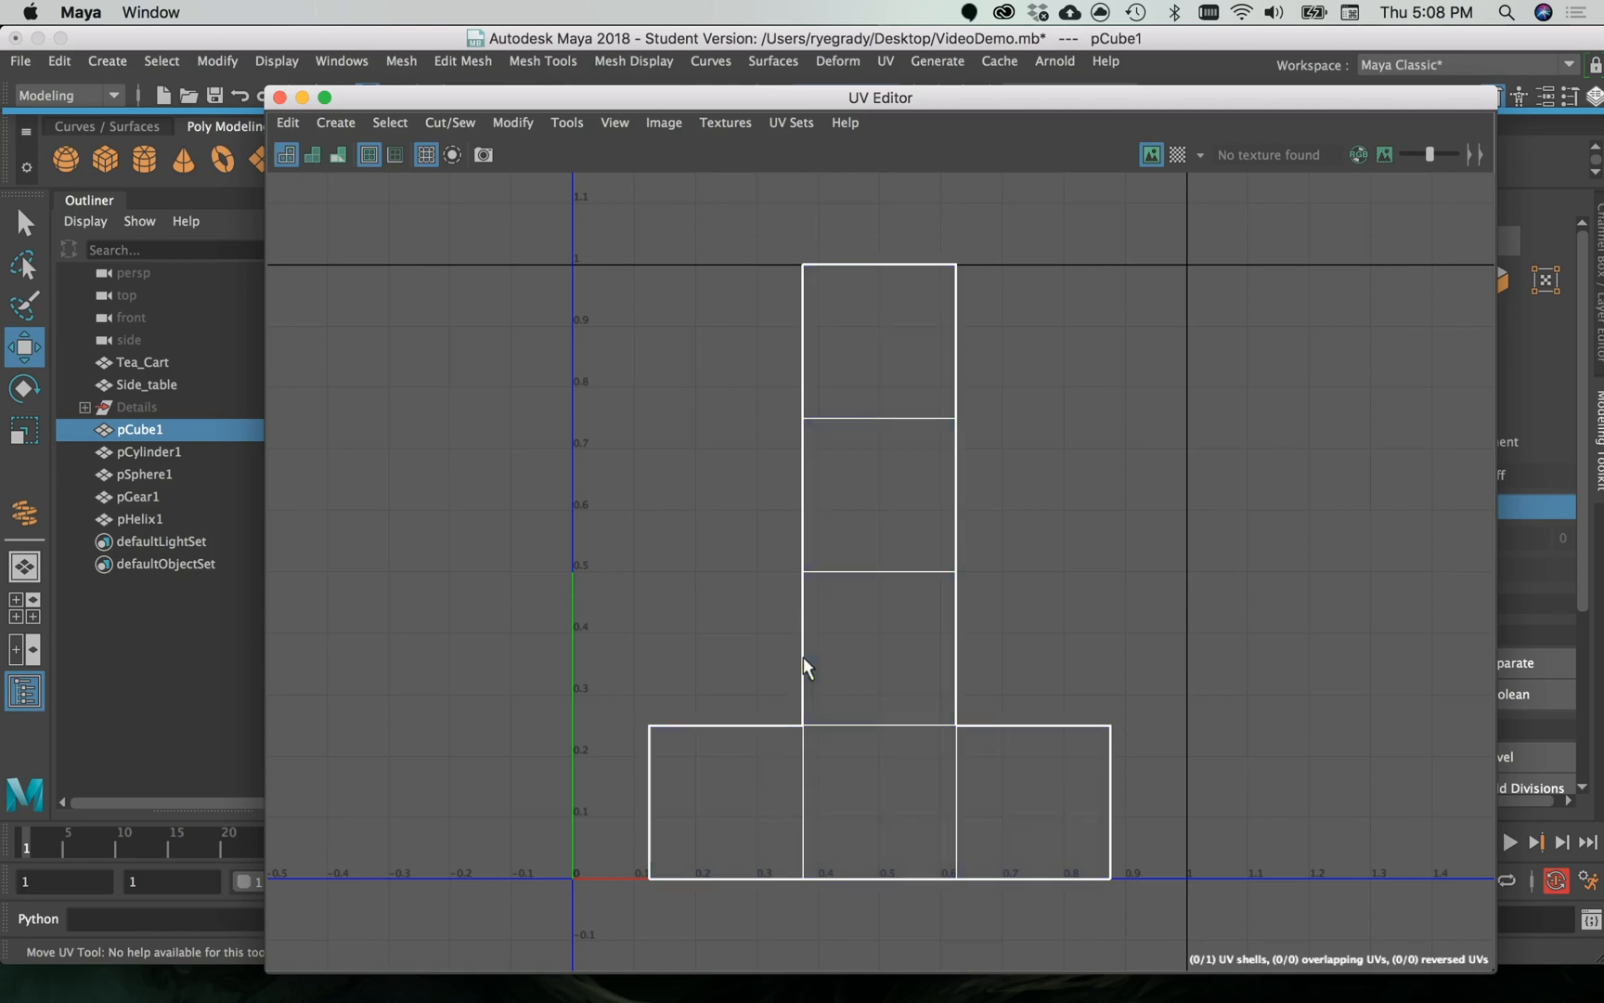
pyautogui.press('5')
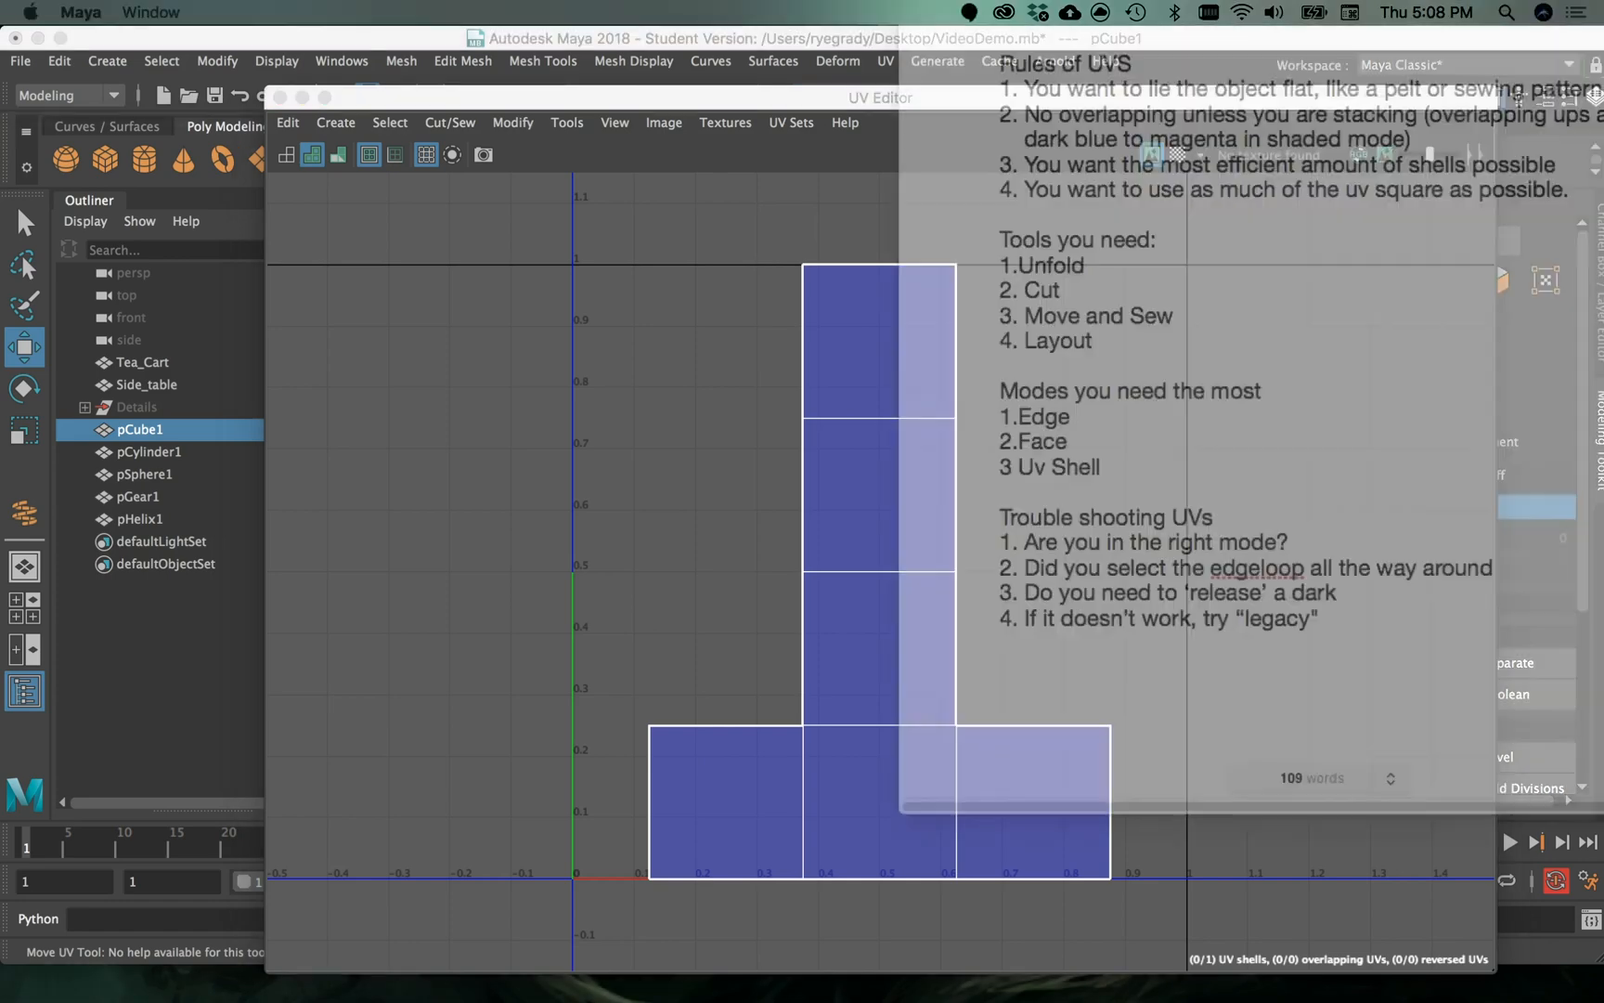
# - Switch to the UV Helper document in Pages, read the UV rules and tools, and return to the UV Editor
pyautogui.moveTo(1603, 42); pyautogui.dragTo(1258, 213)
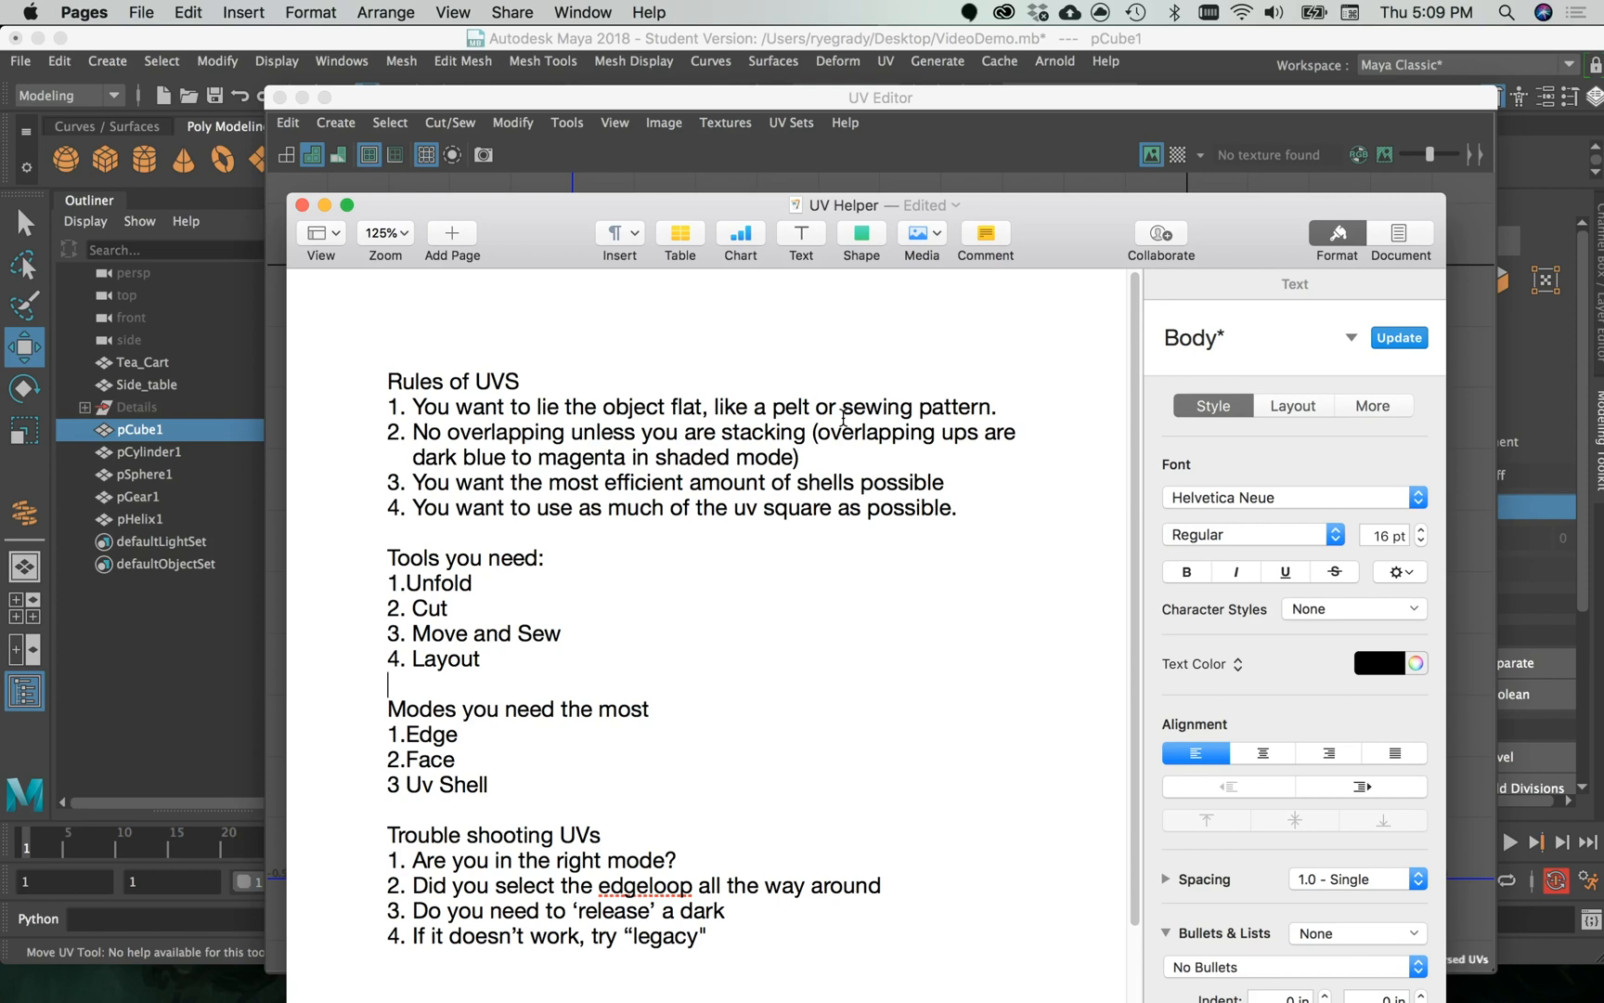
pyautogui.moveTo(580, 205); pyautogui.dragTo(1603, 167)
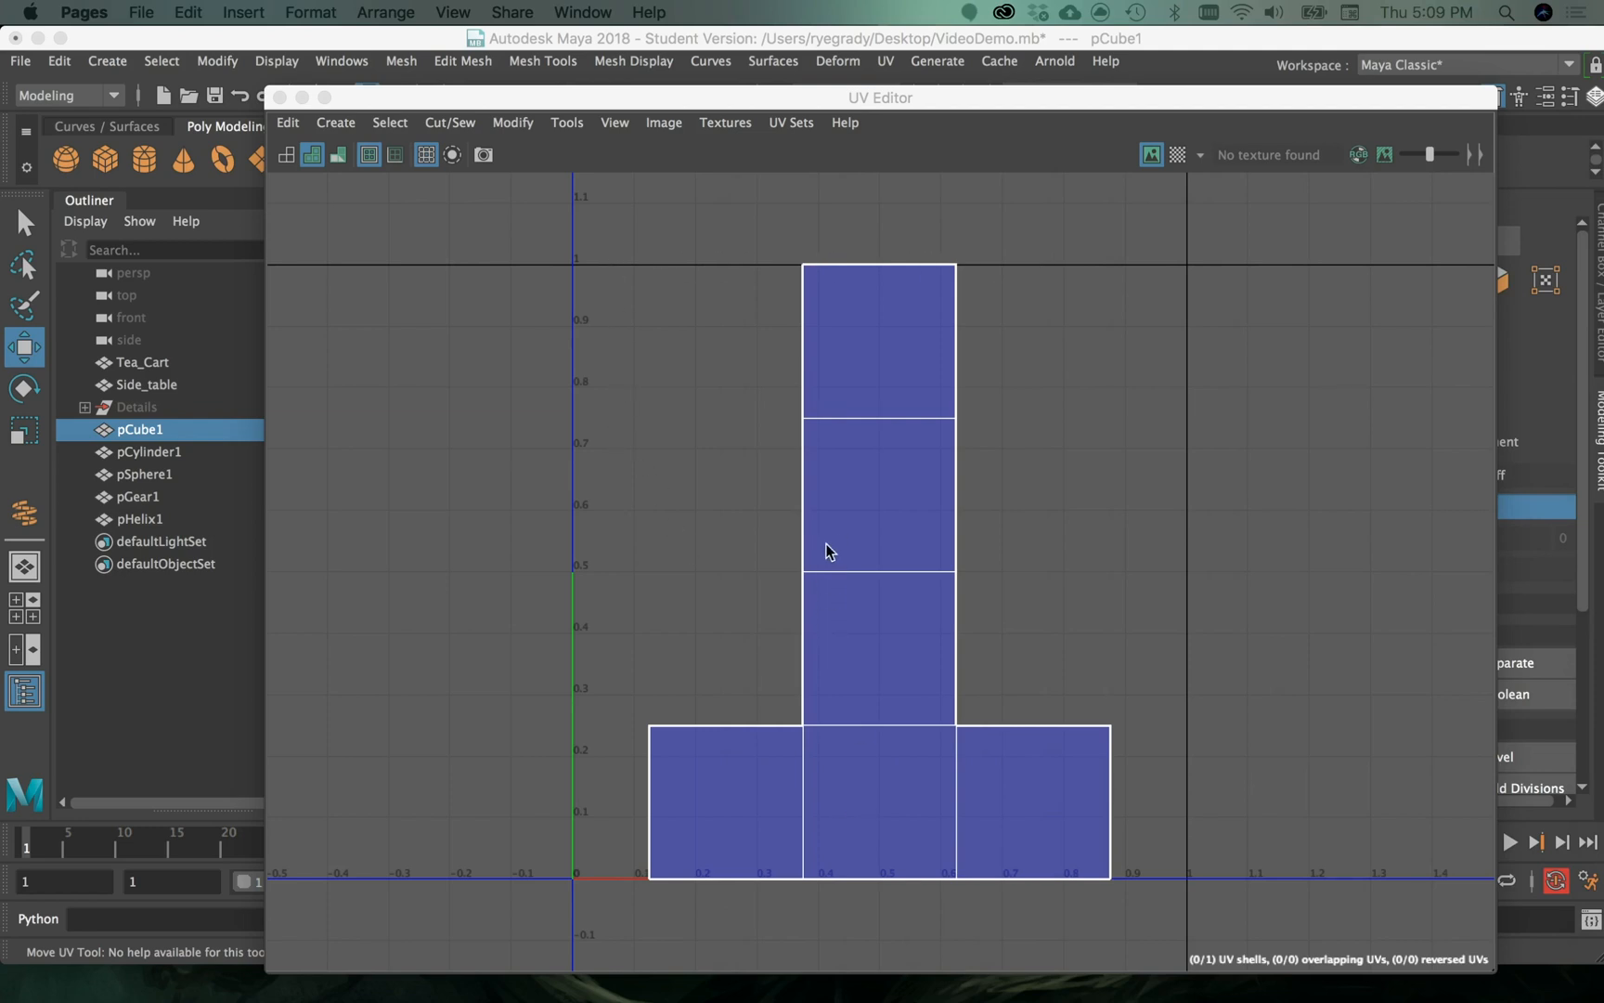
pyautogui.click(890, 696)
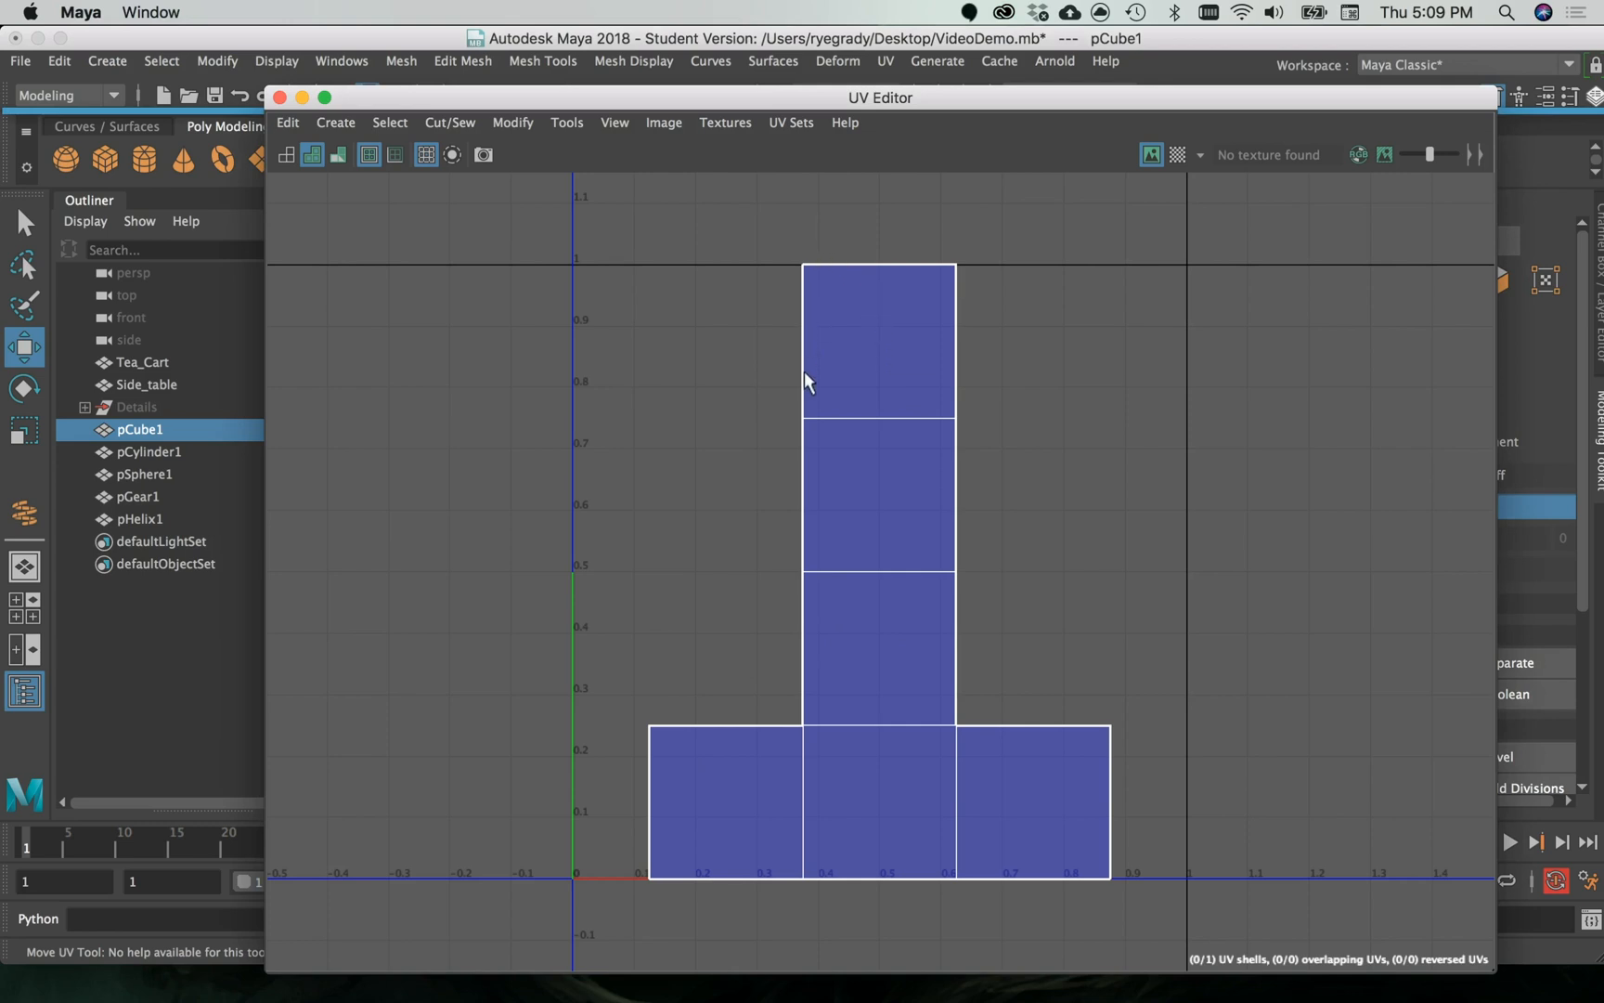
# - Select the cube's whole shell in UV Shell mode, move it slightly toward lower U values, and deselect it
pyautogui.rightClick(1023, 836)
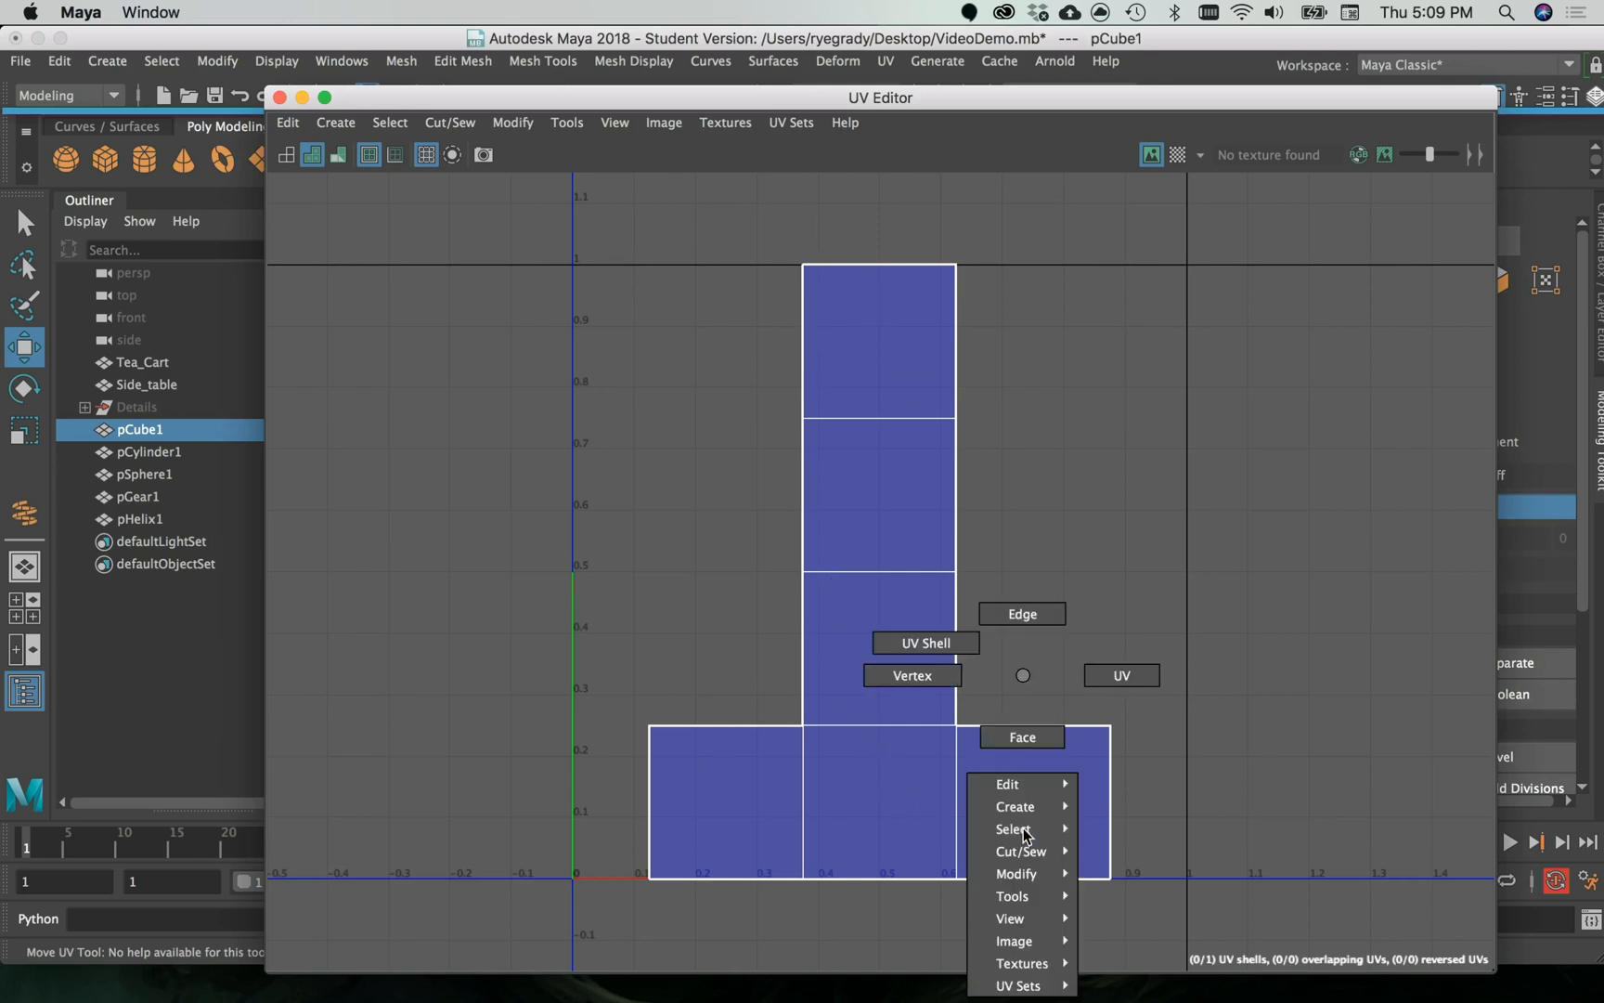
pyautogui.click(948, 644)
pyautogui.click(844, 649)
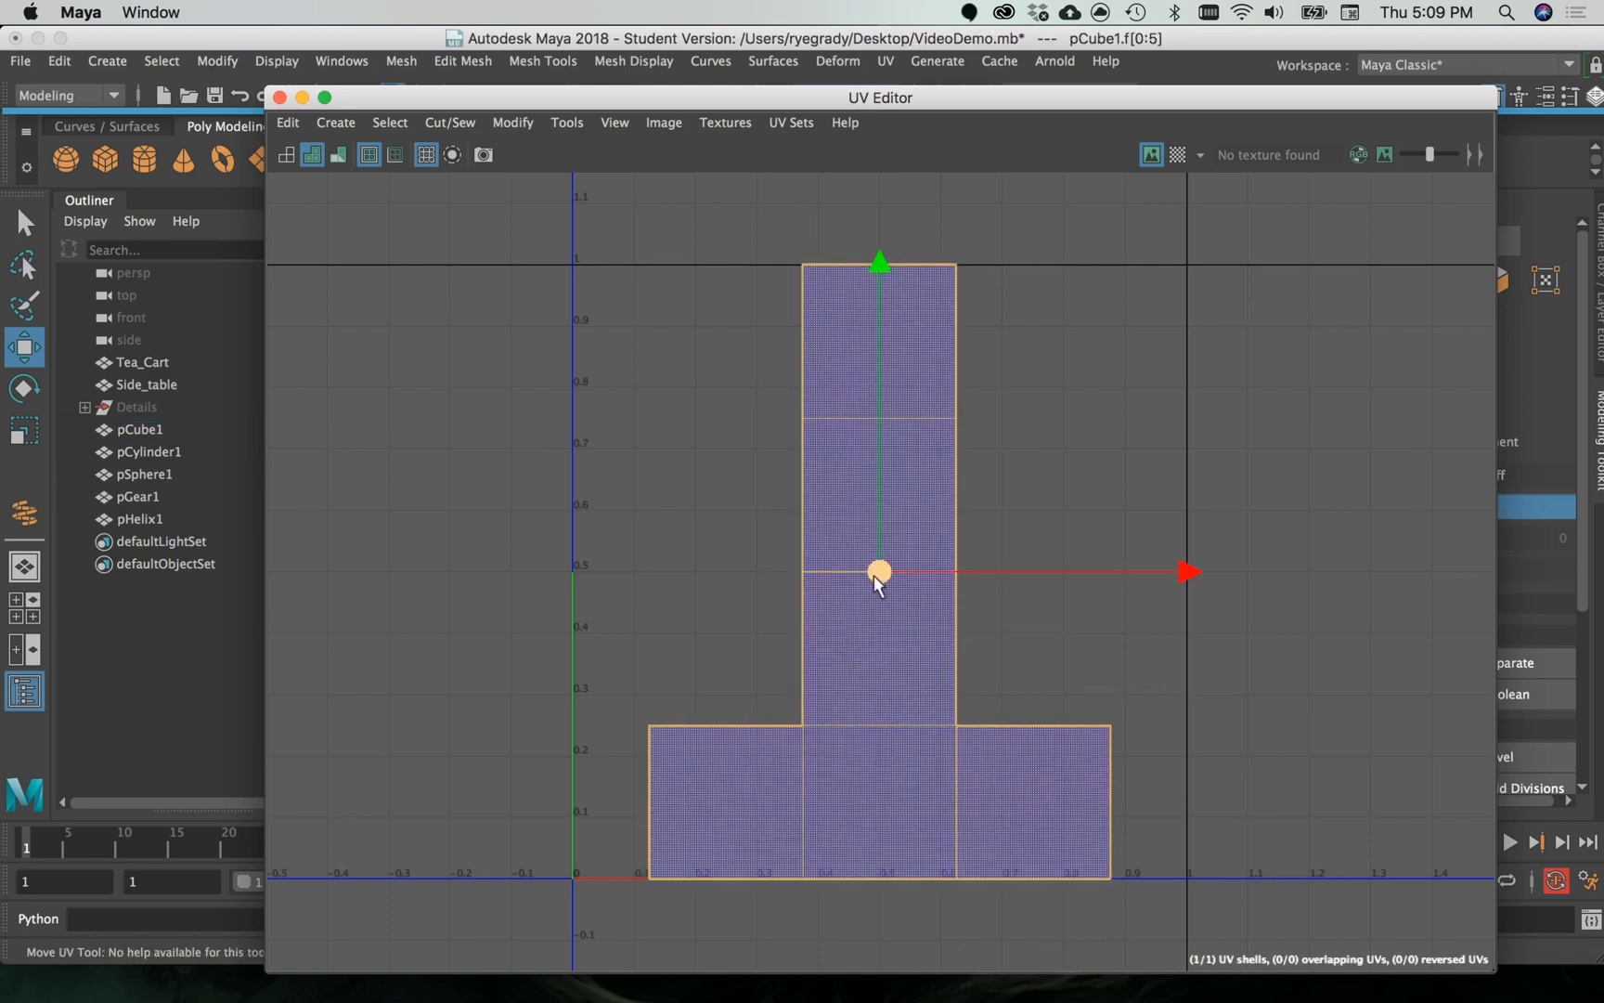
pyautogui.moveTo(875, 574)
pyautogui.mouseDown()
pyautogui.moveTo(916, 589)
pyautogui.moveTo(1192, 477)
pyautogui.moveTo(995, 415)
pyautogui.moveTo(903, 455)
pyautogui.moveTo(836, 566)
pyautogui.moveTo(901, 578)
pyautogui.moveTo(877, 568)
pyautogui.mouseUp()
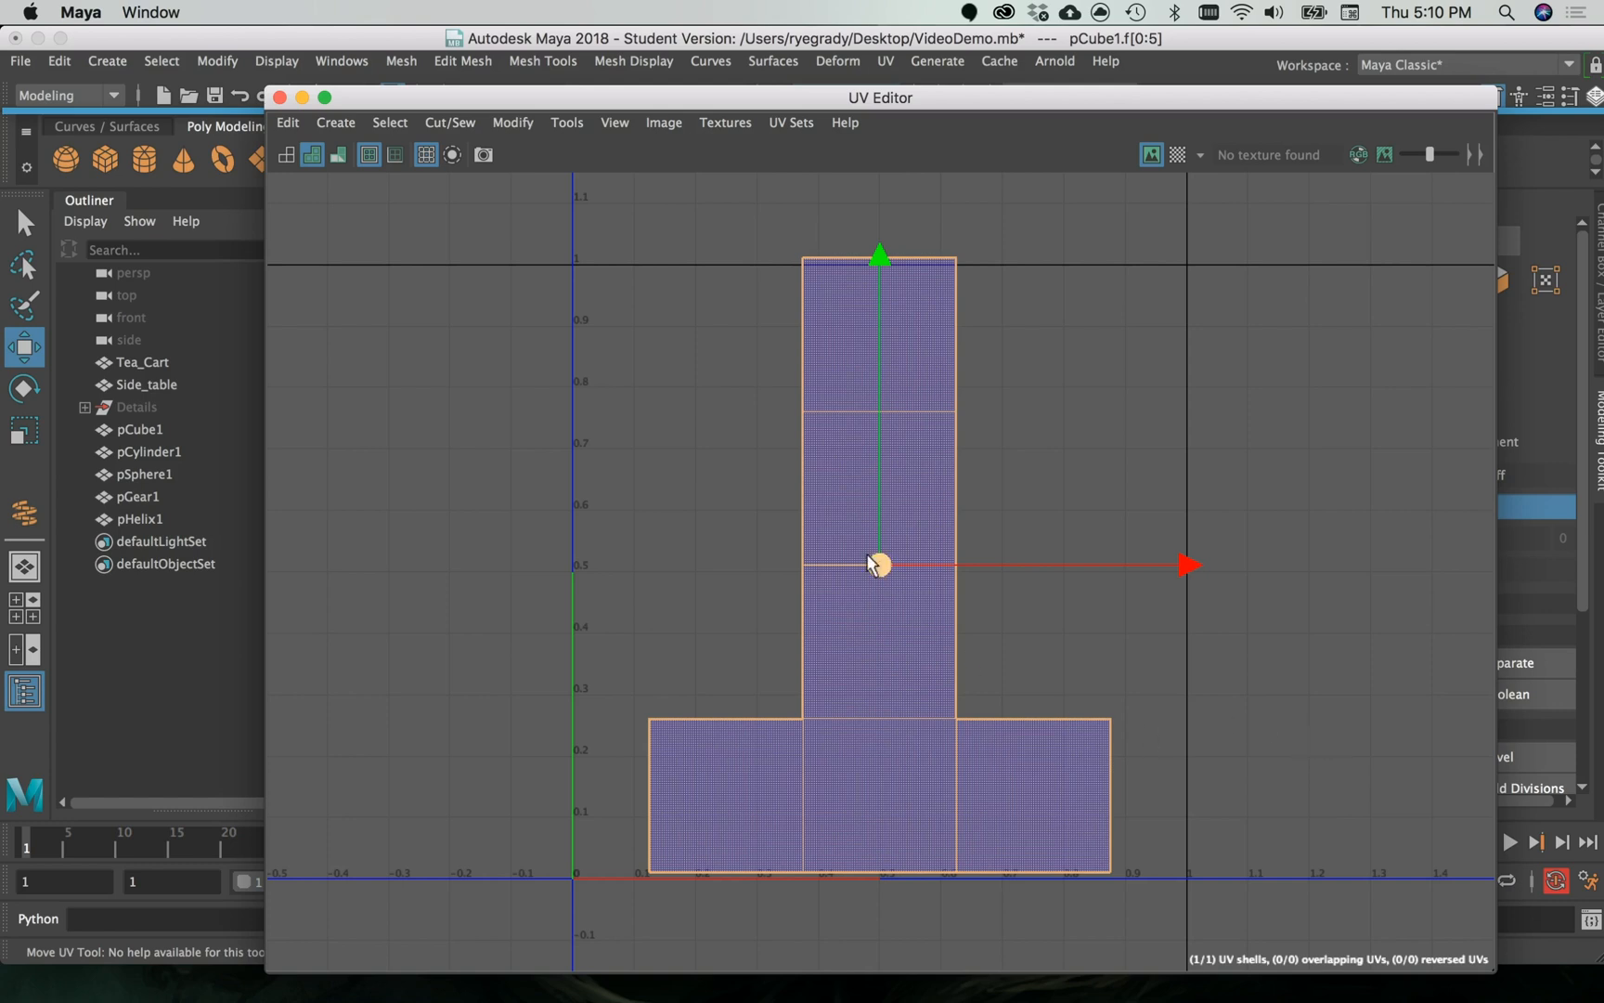
pyautogui.moveTo(879, 566); pyautogui.dragTo(871, 571)
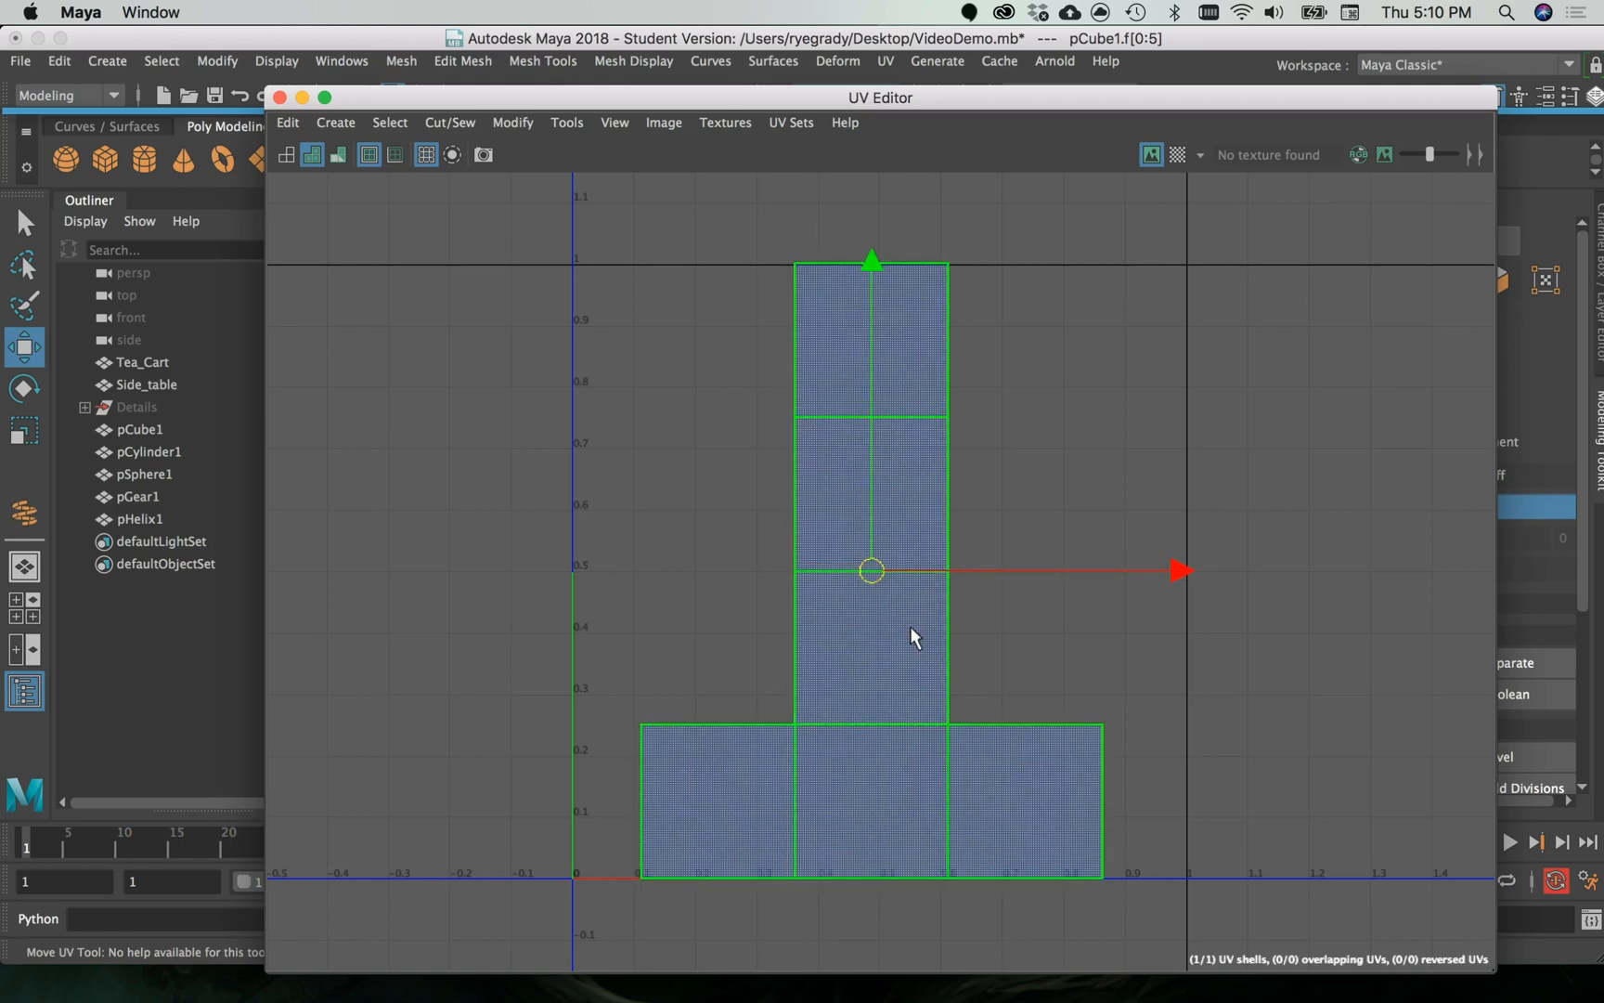
pyautogui.click(1073, 677)
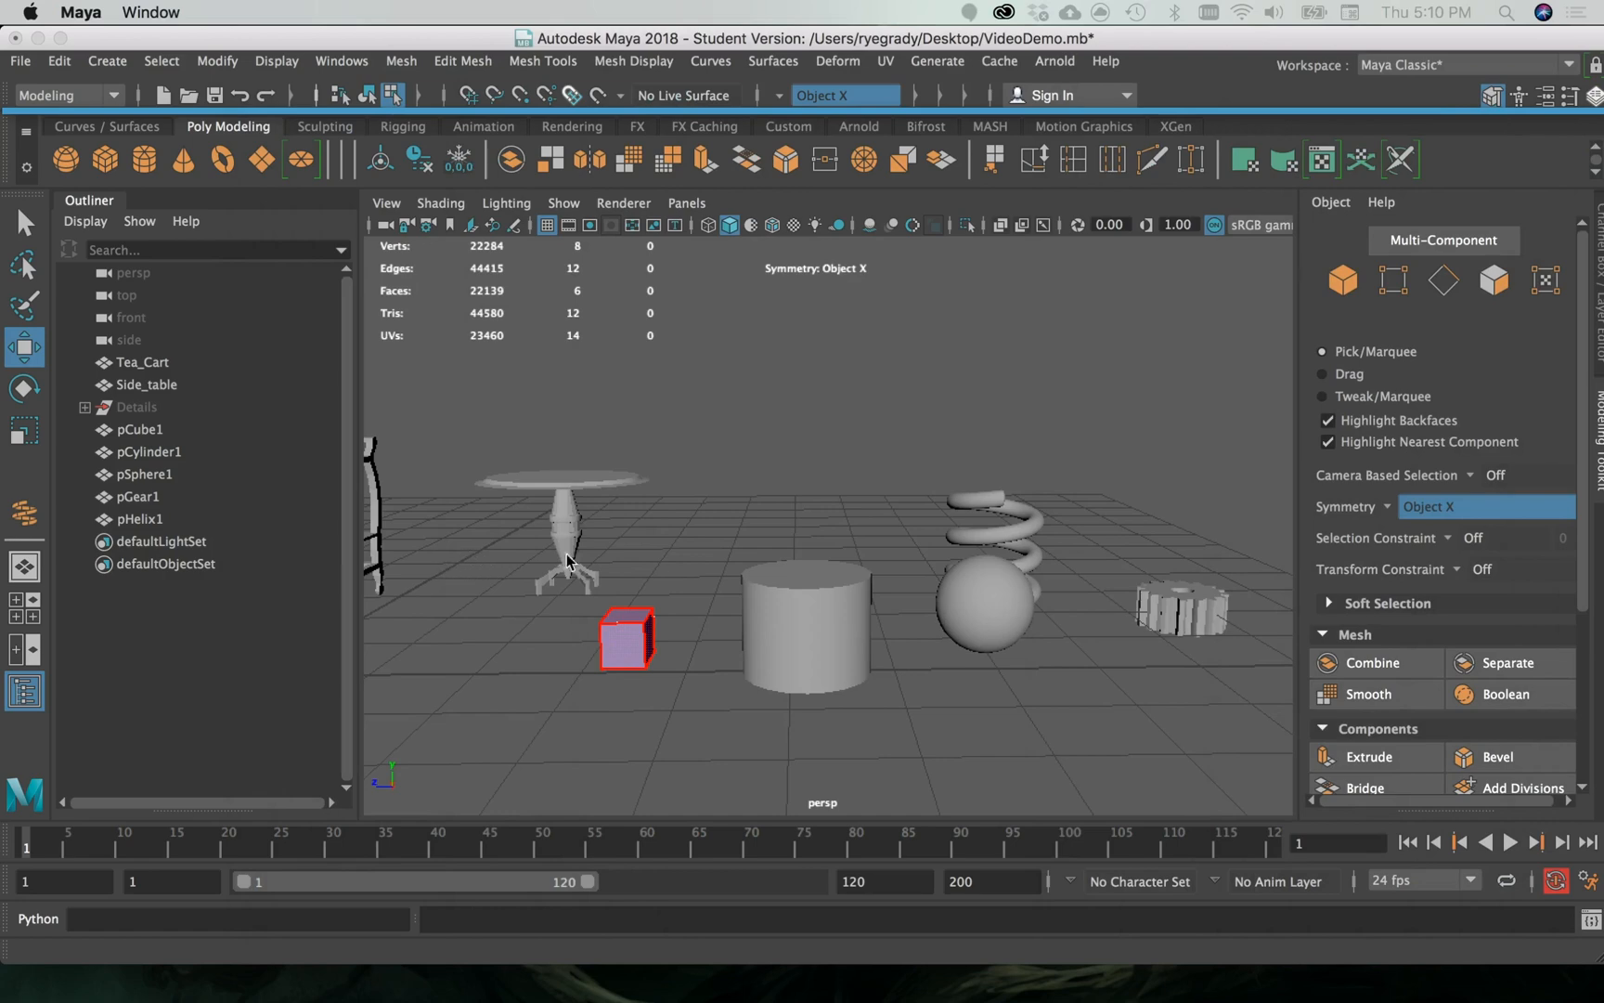
# - Examine the highlighted UV border edges on the cube from several sides in the perspective view
pyautogui.keyDown('alt'); pyautogui.moveTo(693, 520); pyautogui.dragTo(568, 589); pyautogui.keyUp('alt')
pyautogui.keyDown('alt'); pyautogui.moveTo(569, 590); pyautogui.dragTo(864, 492, button='middle'); pyautogui.keyUp('alt')
pyautogui.scroll(-8, 815, 489)
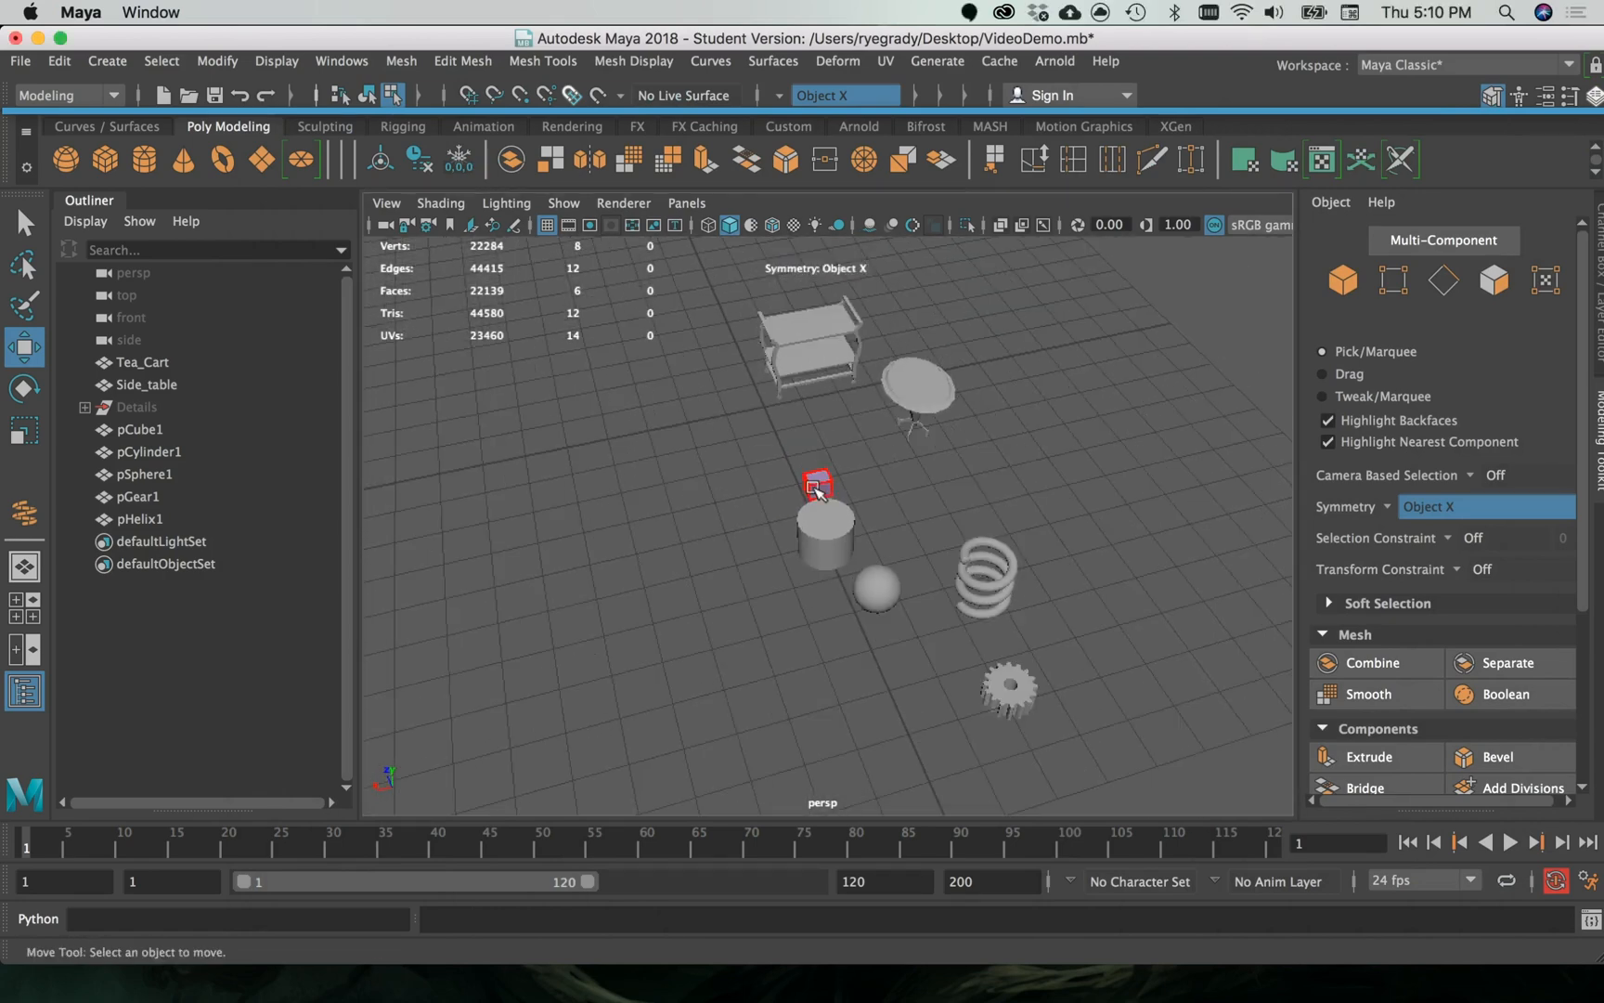
pyautogui.scroll(20, 814, 489)
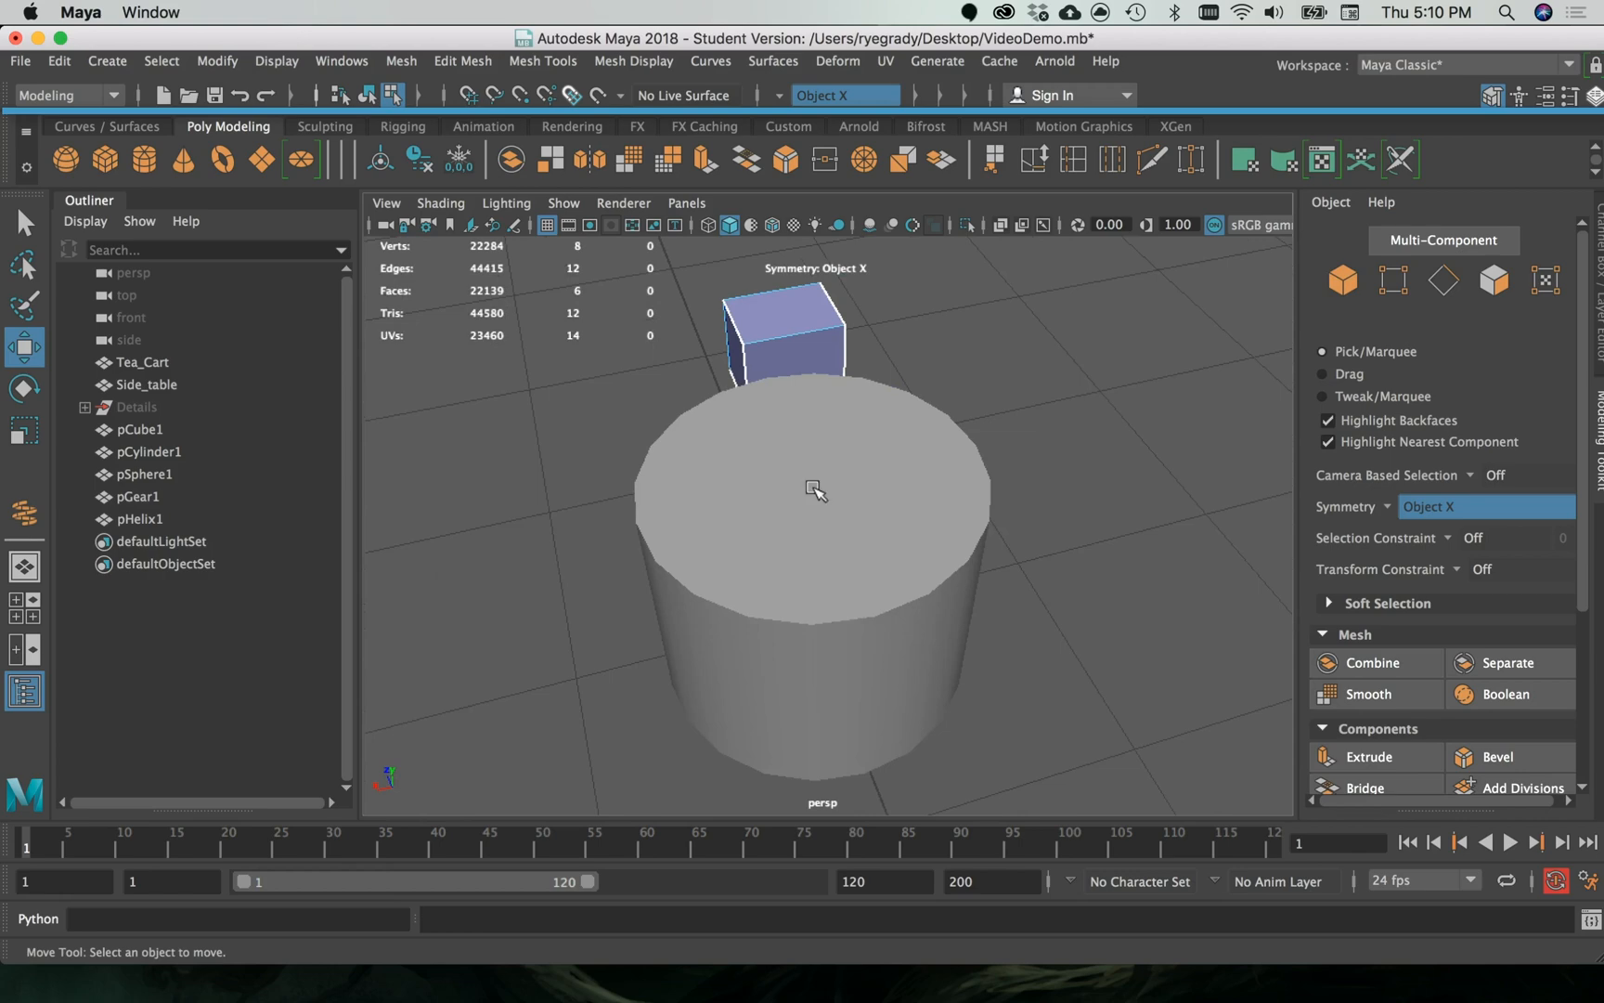
pyautogui.keyDown('alt'); pyautogui.moveTo(748, 396); pyautogui.dragTo(727, 648, button='middle'); pyautogui.keyUp('alt')
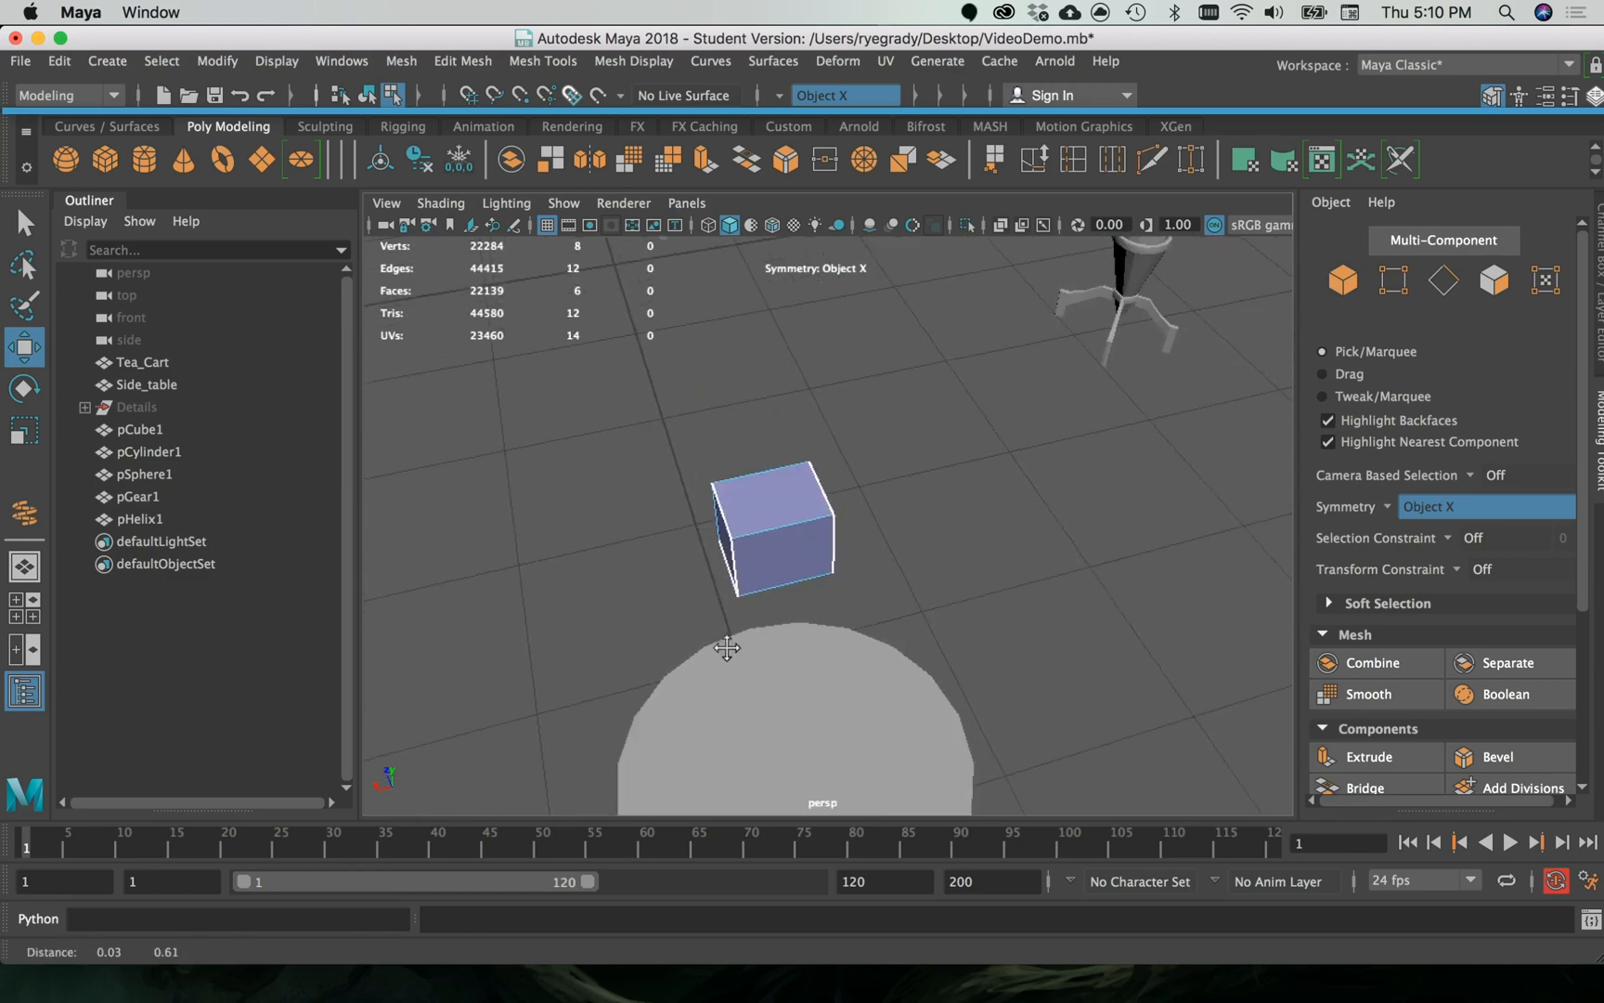
pyautogui.keyDown('alt'); pyautogui.moveTo(607, 592); pyautogui.dragTo(876, 557); pyautogui.keyUp('alt')
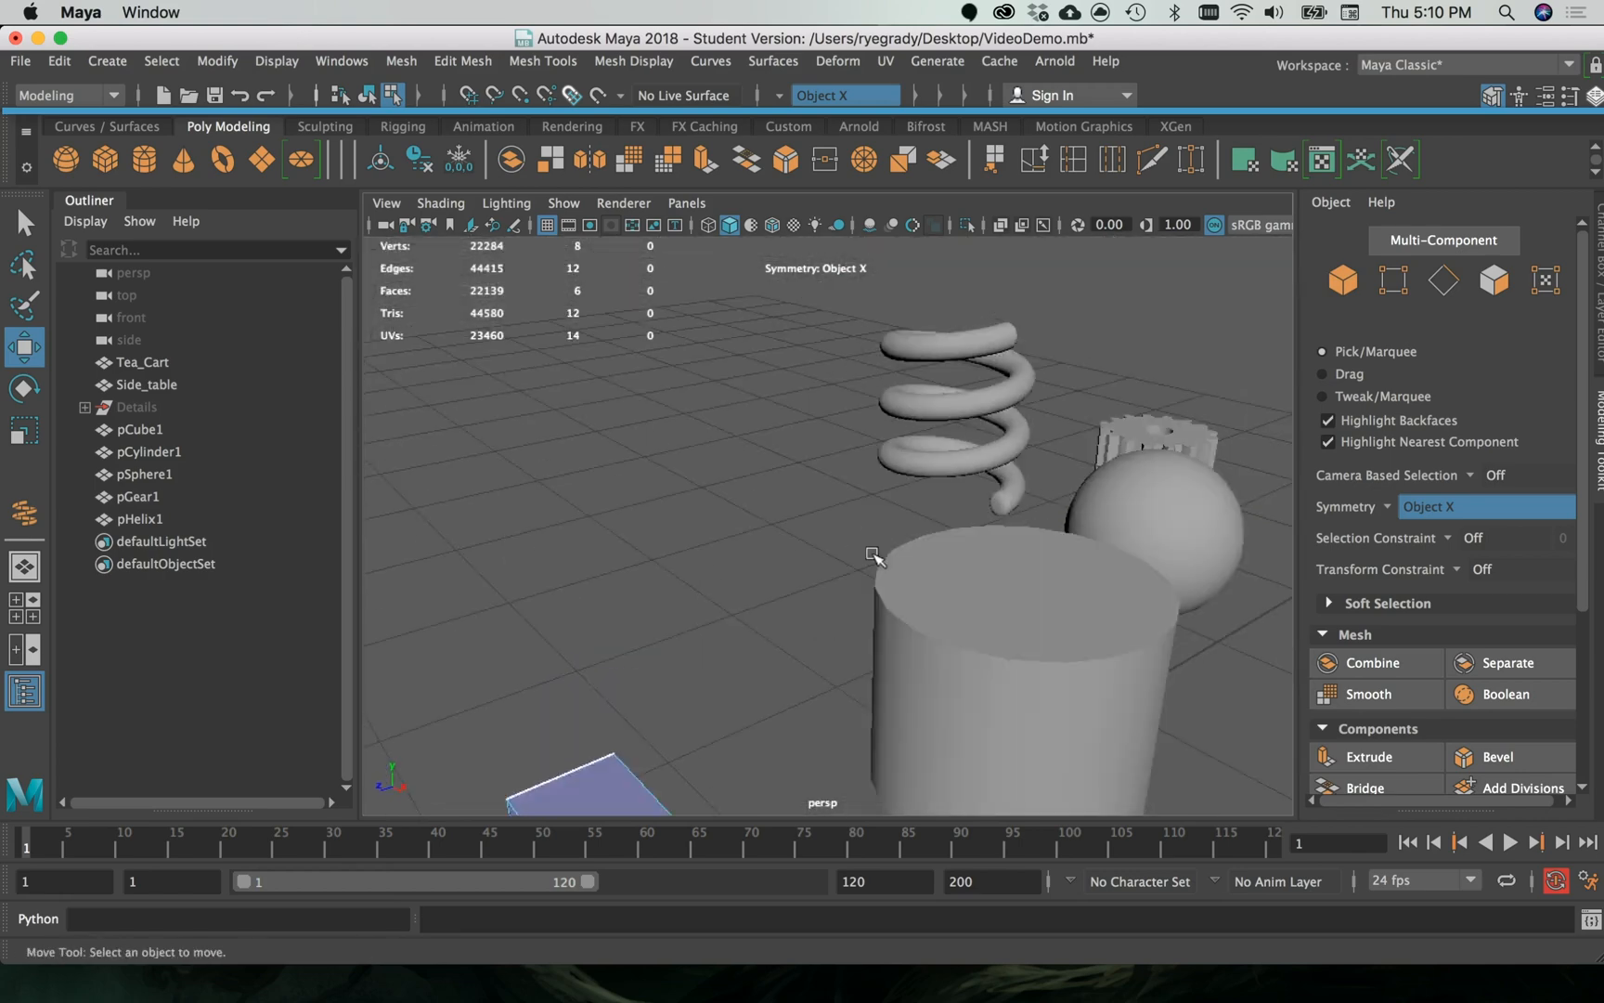
pyautogui.keyDown('alt'); pyautogui.moveTo(627, 648); pyautogui.dragTo(671, 363, button='middle'); pyautogui.keyUp('alt')
pyautogui.keyDown('alt'); pyautogui.moveTo(680, 584); pyautogui.dragTo(895, 681); pyautogui.keyUp('alt')
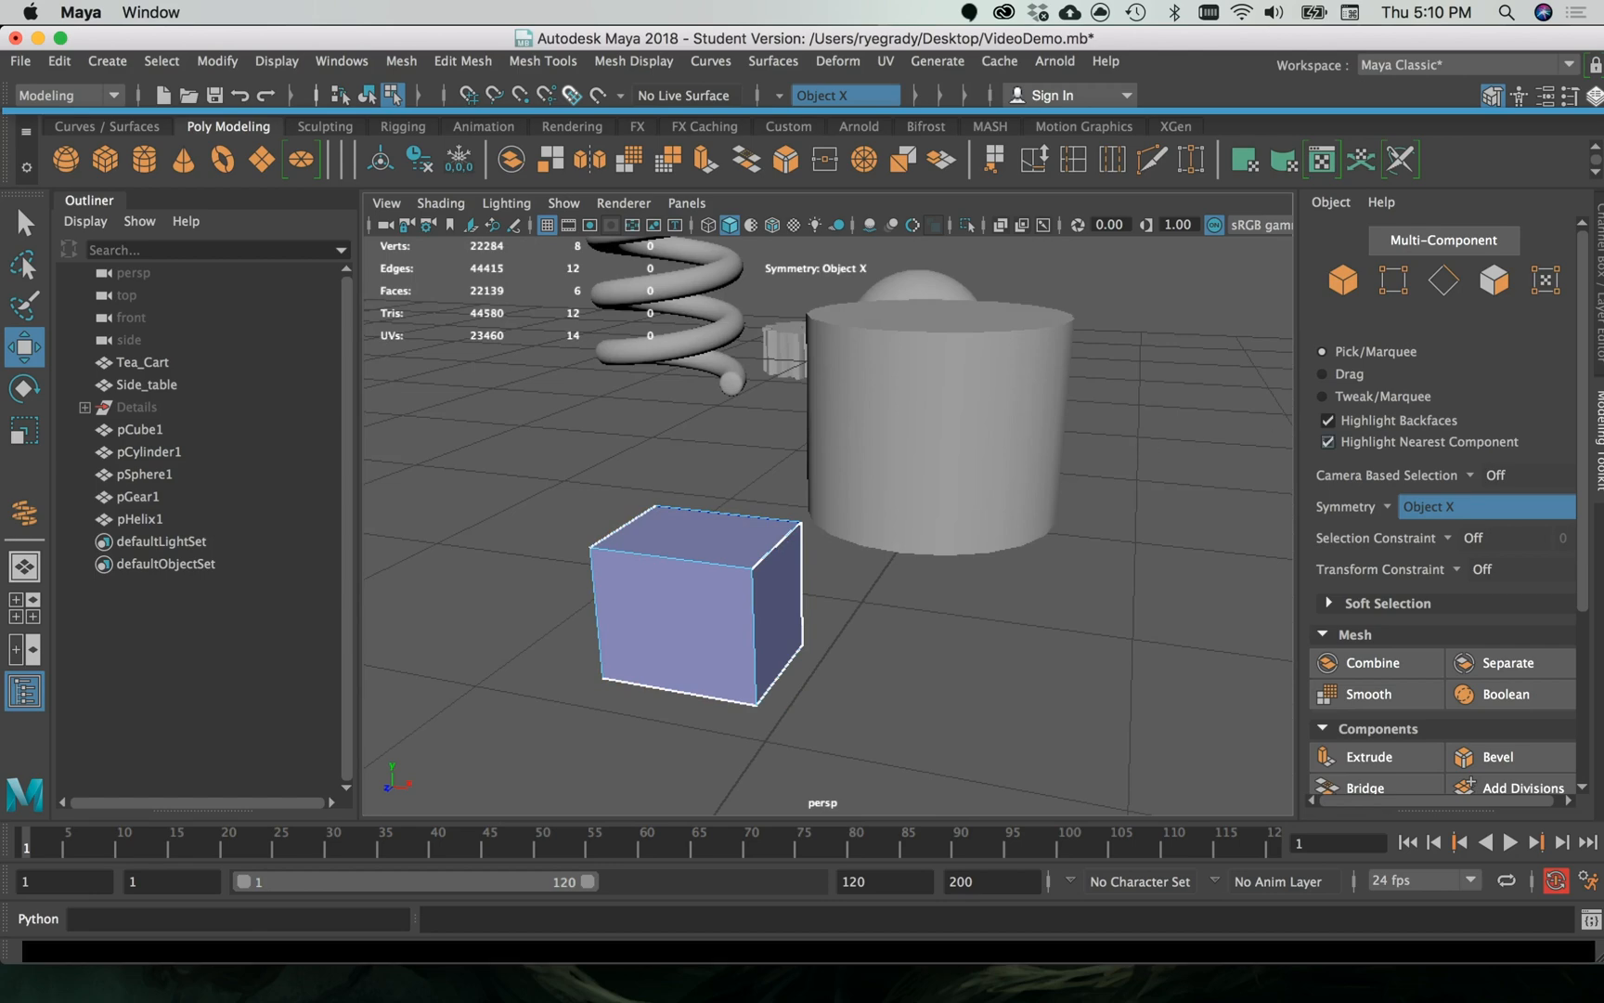
pyautogui.moveTo(1603, 2); pyautogui.dragTo(1603, 158)
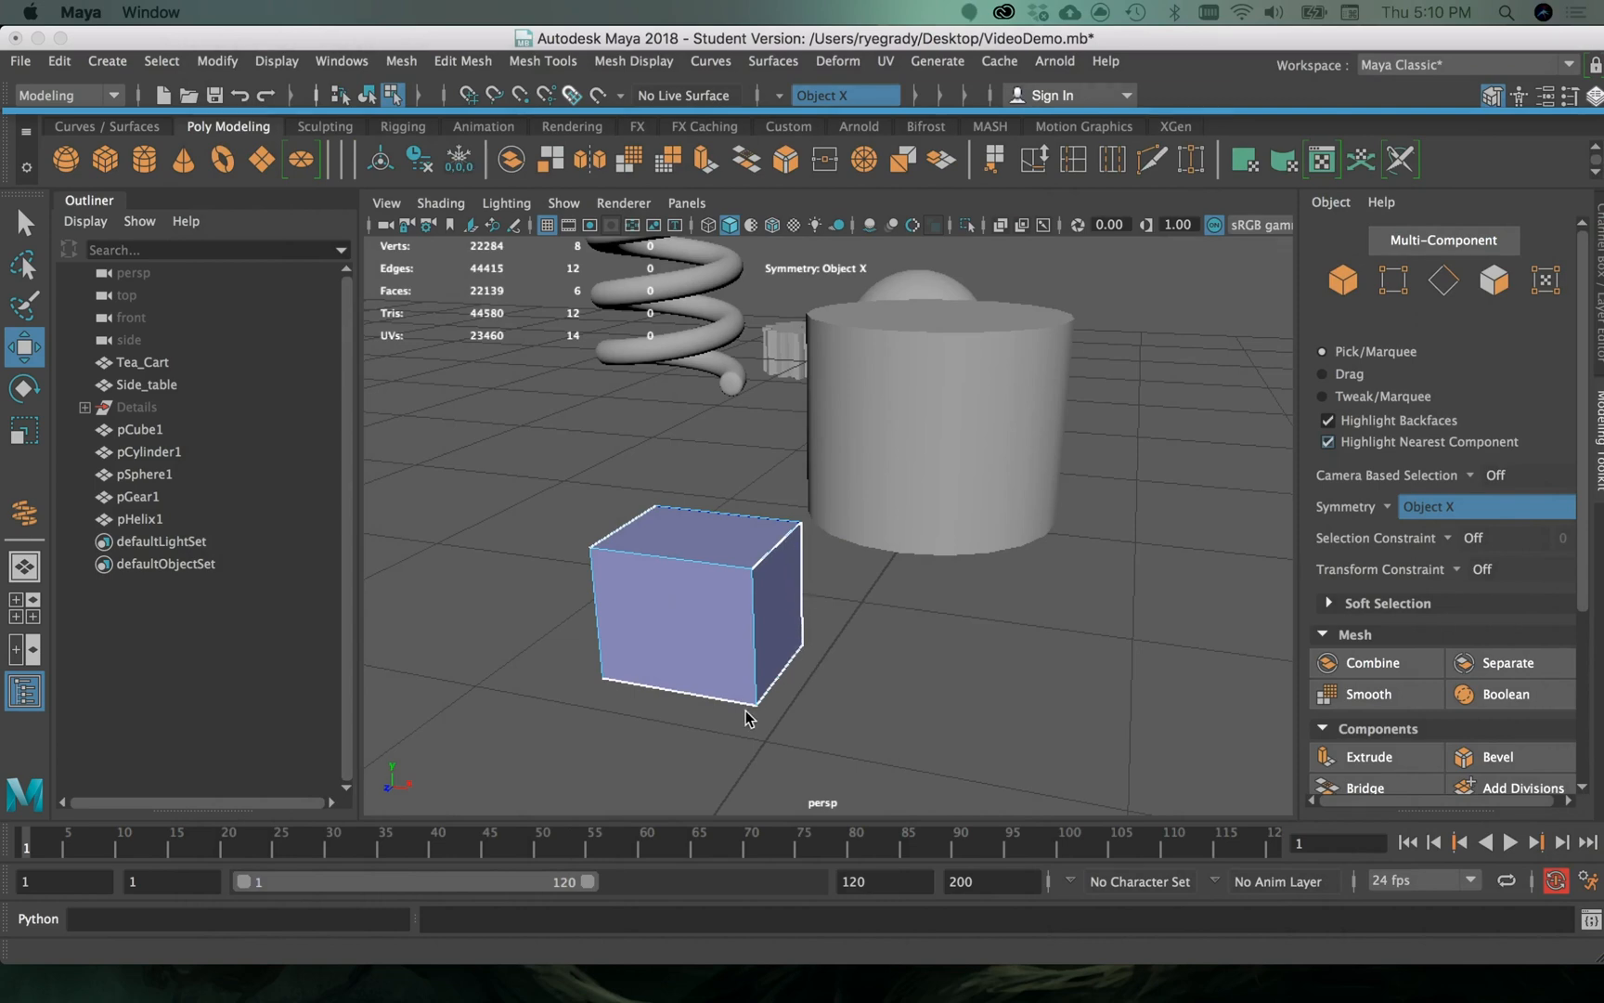
pyautogui.click(678, 710)
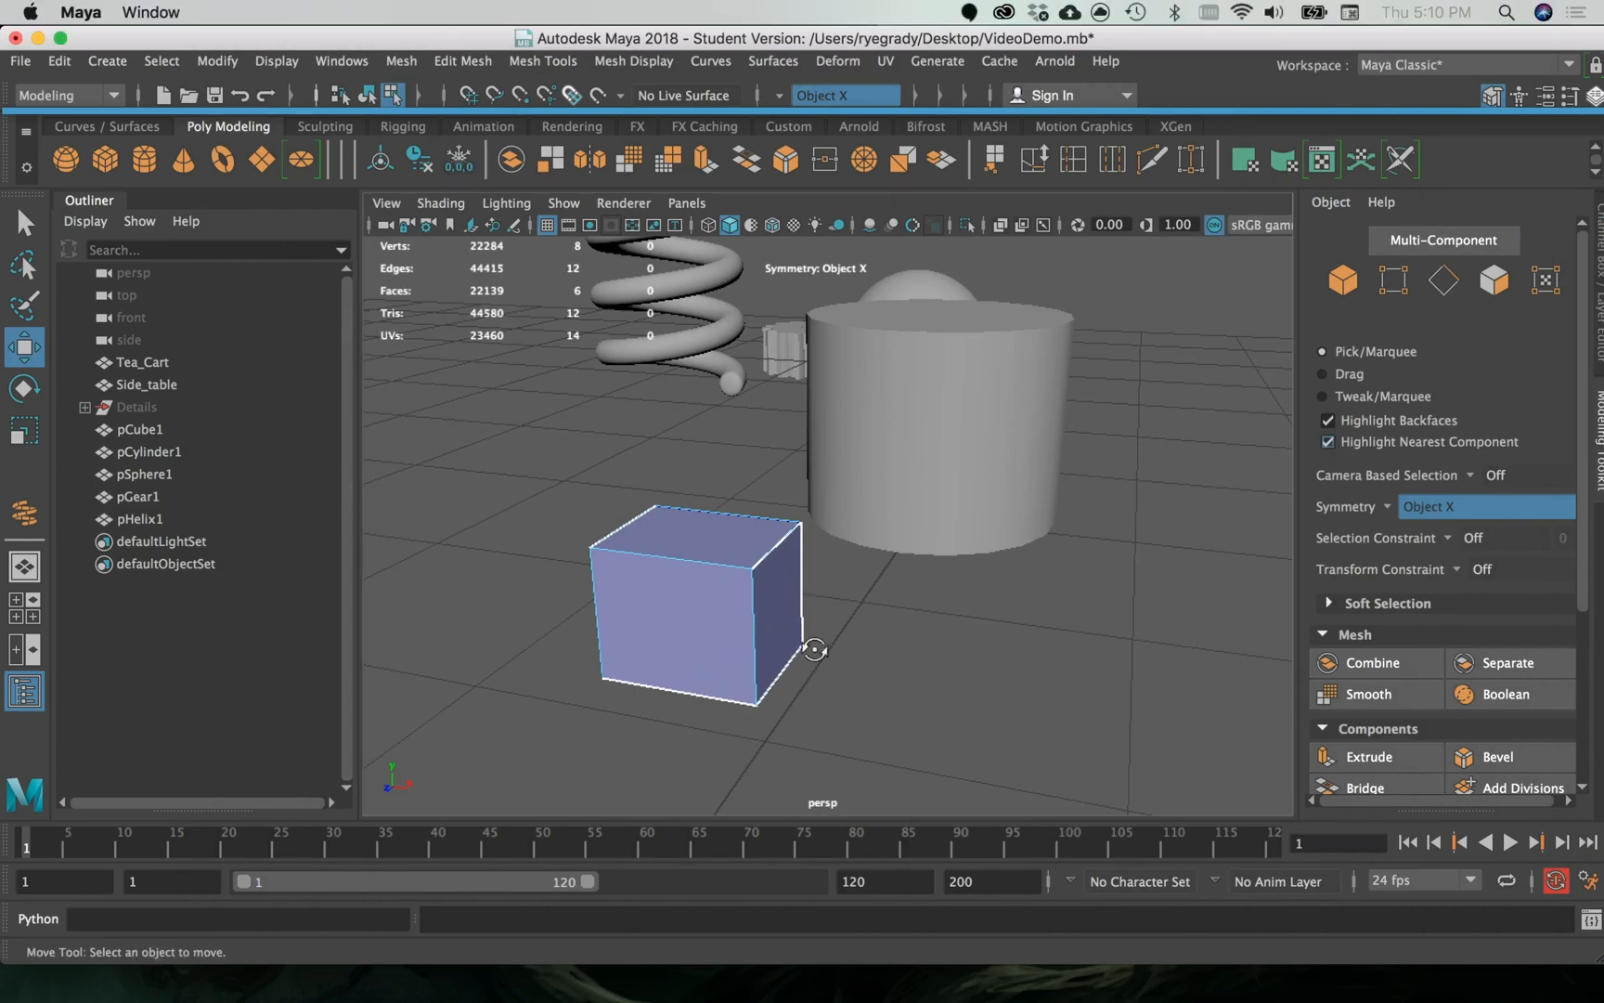
pyautogui.keyDown('alt'); pyautogui.moveTo(814, 649); pyautogui.dragTo(831, 580); pyautogui.keyUp('alt')
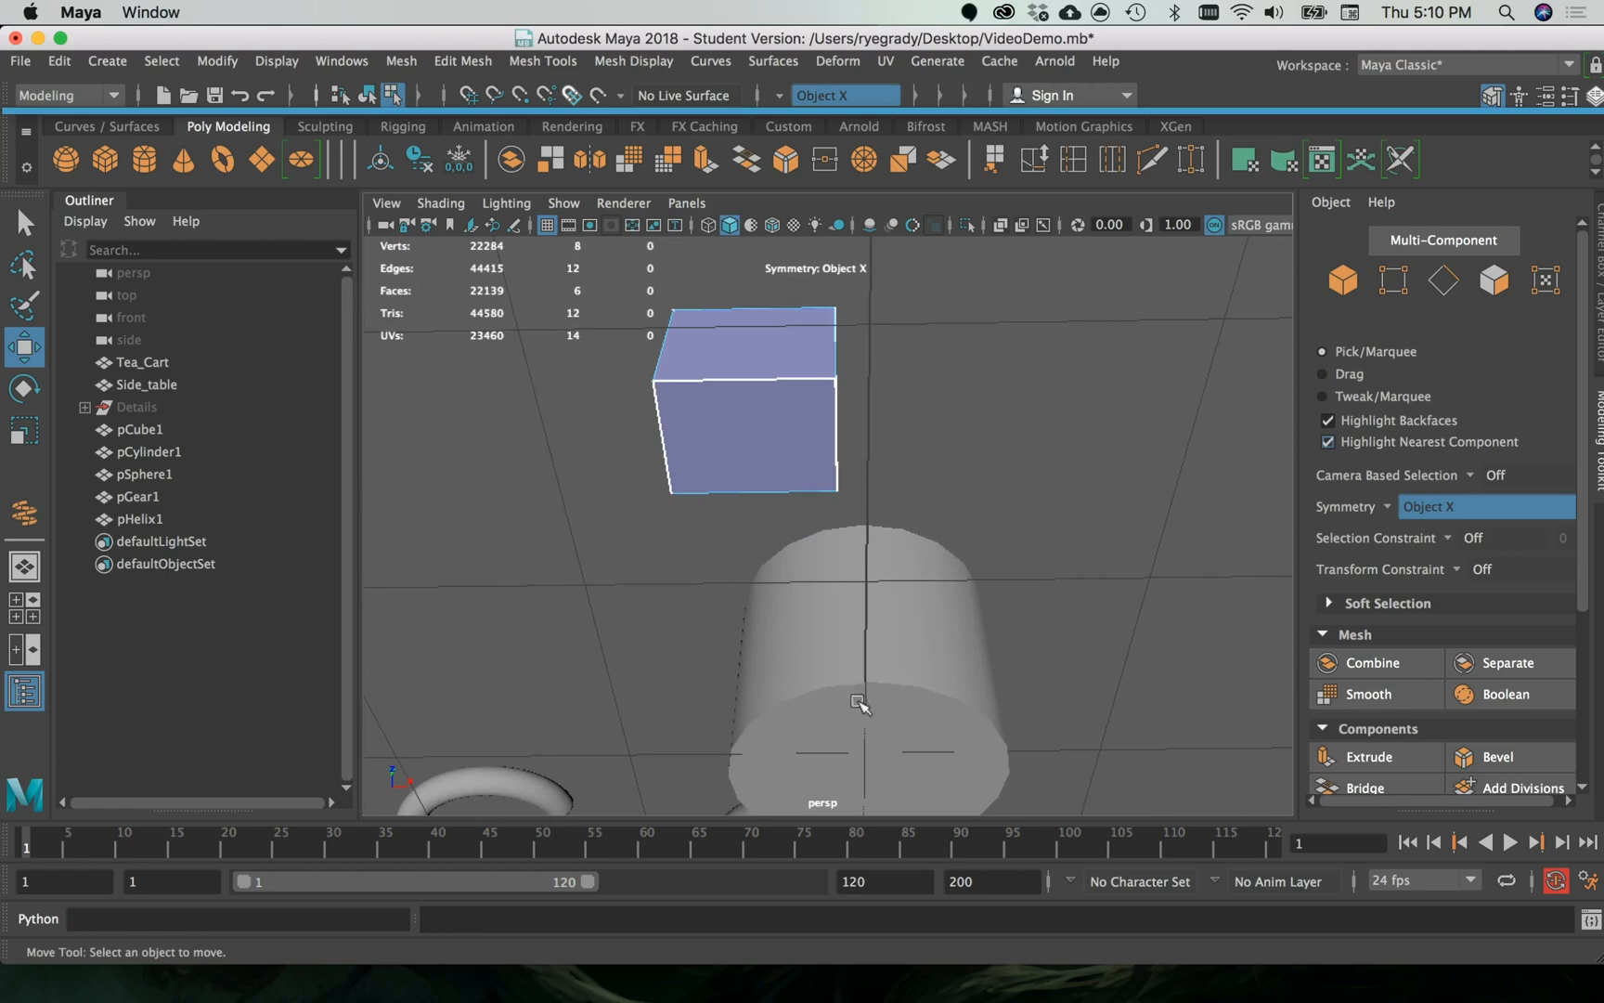
pyautogui.keyDown('alt'); pyautogui.moveTo(858, 703); pyautogui.dragTo(630, 540); pyautogui.keyUp('alt')
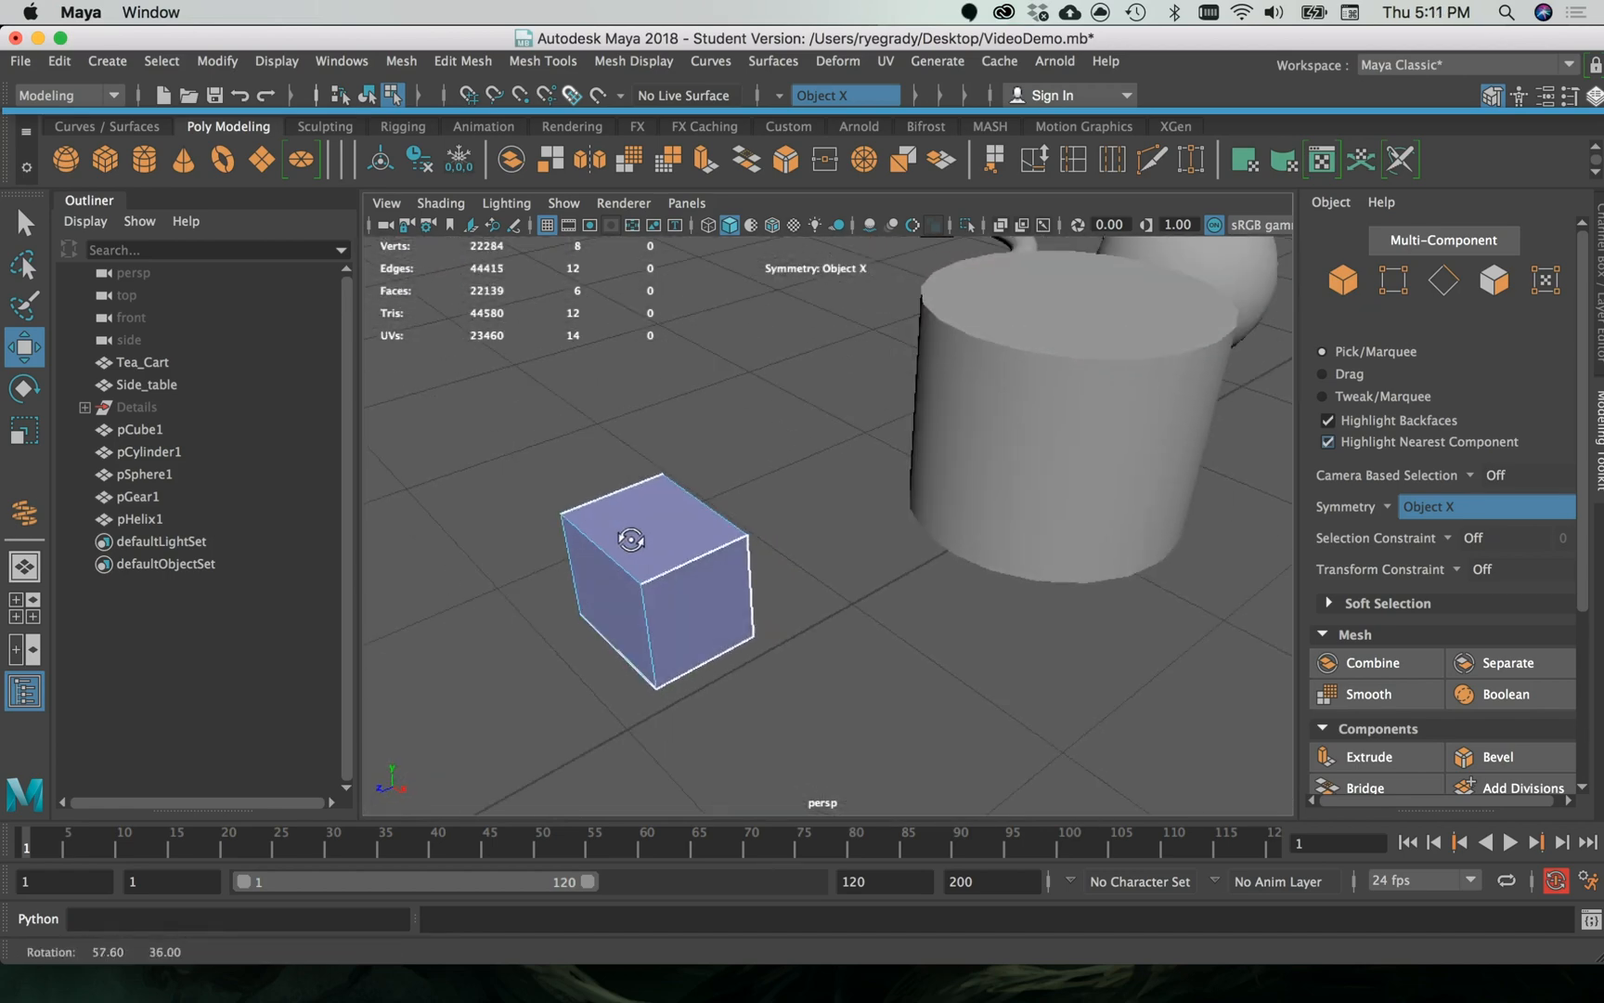
pyautogui.click(706, 611)
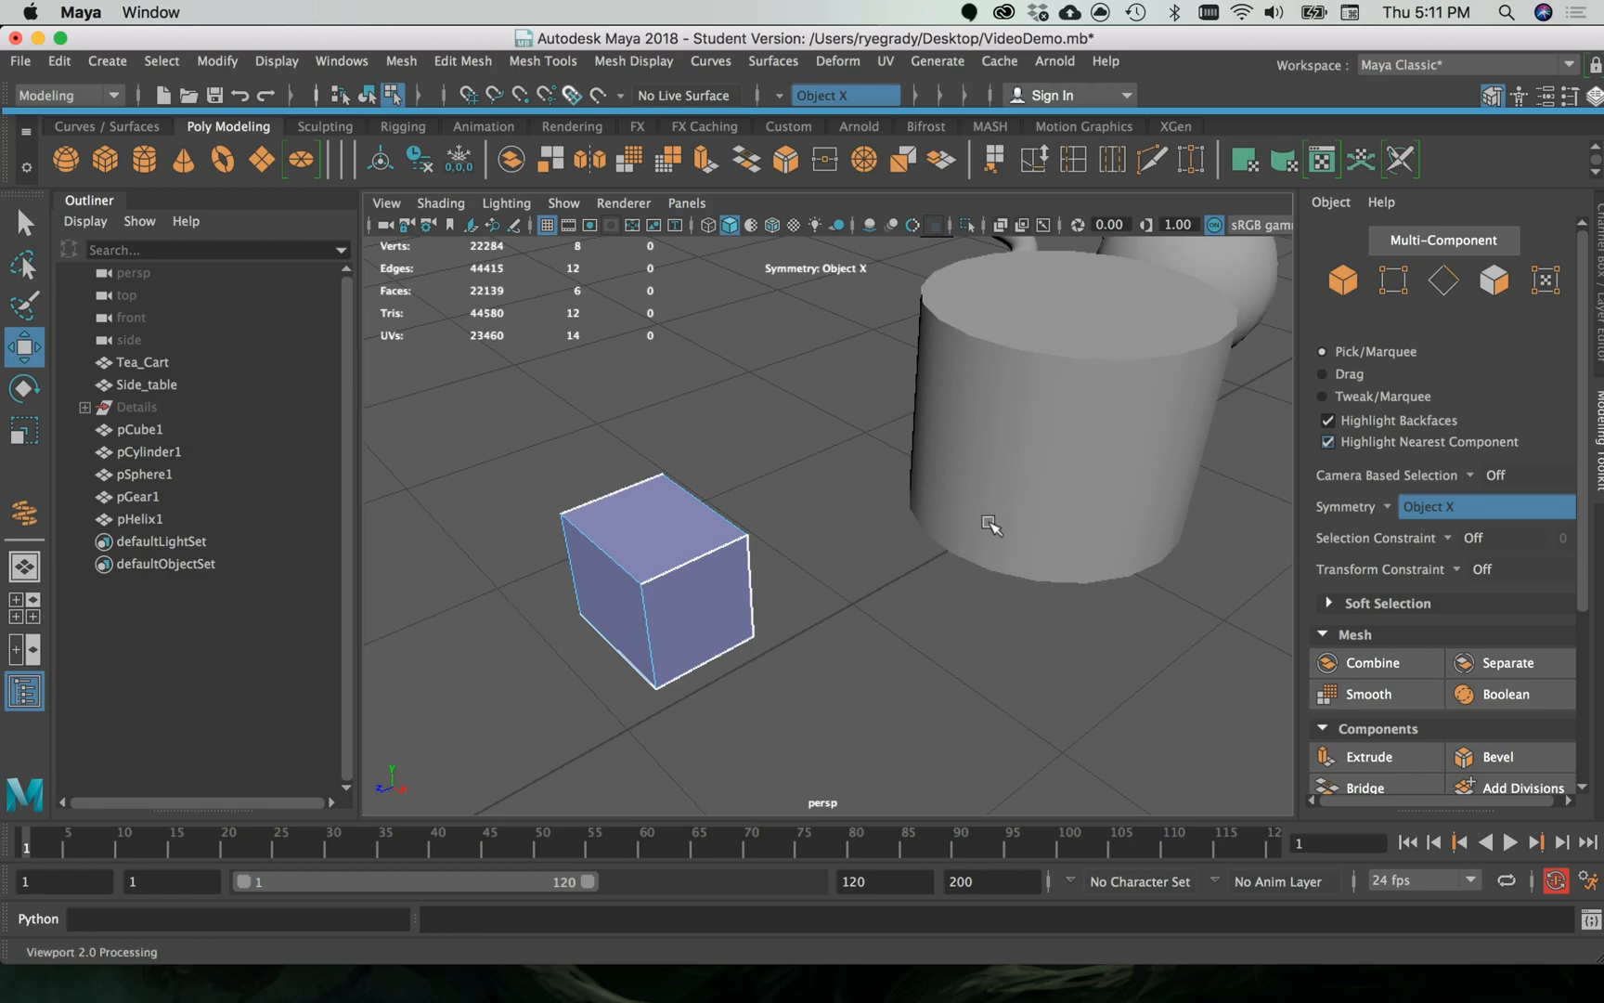
# - Look over the cylinder, sphere, helix and gear beside the cube
pyautogui.scroll(-3, 966, 532)
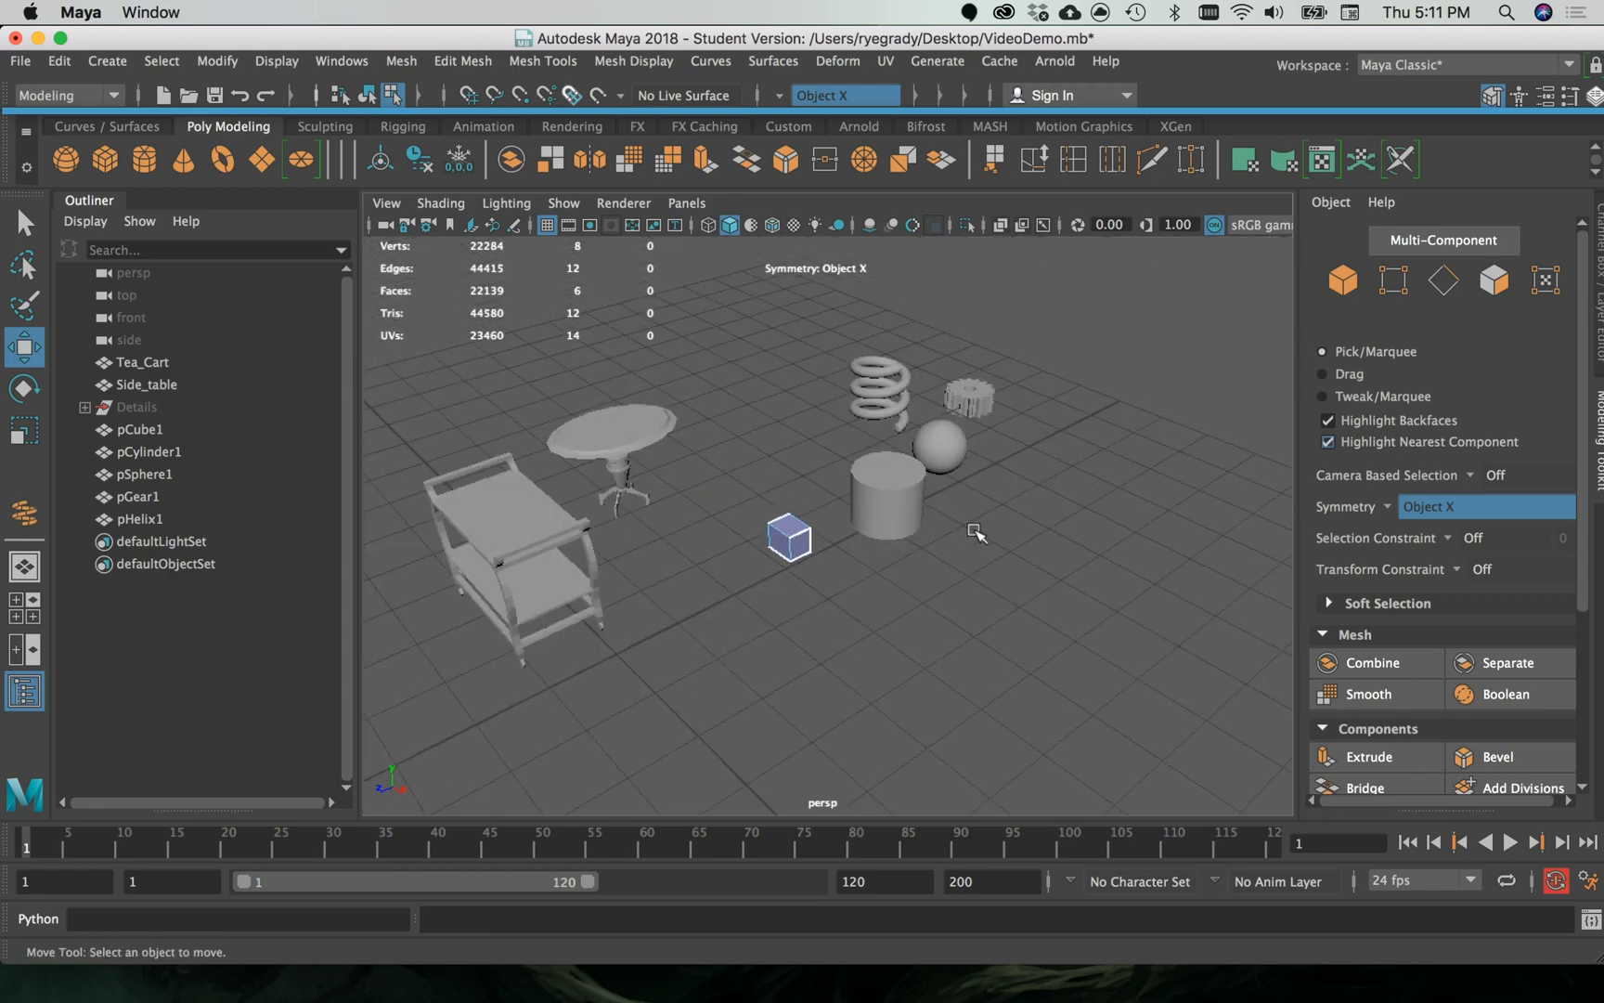
pyautogui.scroll(3, 975, 532)
pyautogui.keyDown('alt'); pyautogui.moveTo(874, 594); pyautogui.dragTo(687, 603); pyautogui.keyUp('alt')
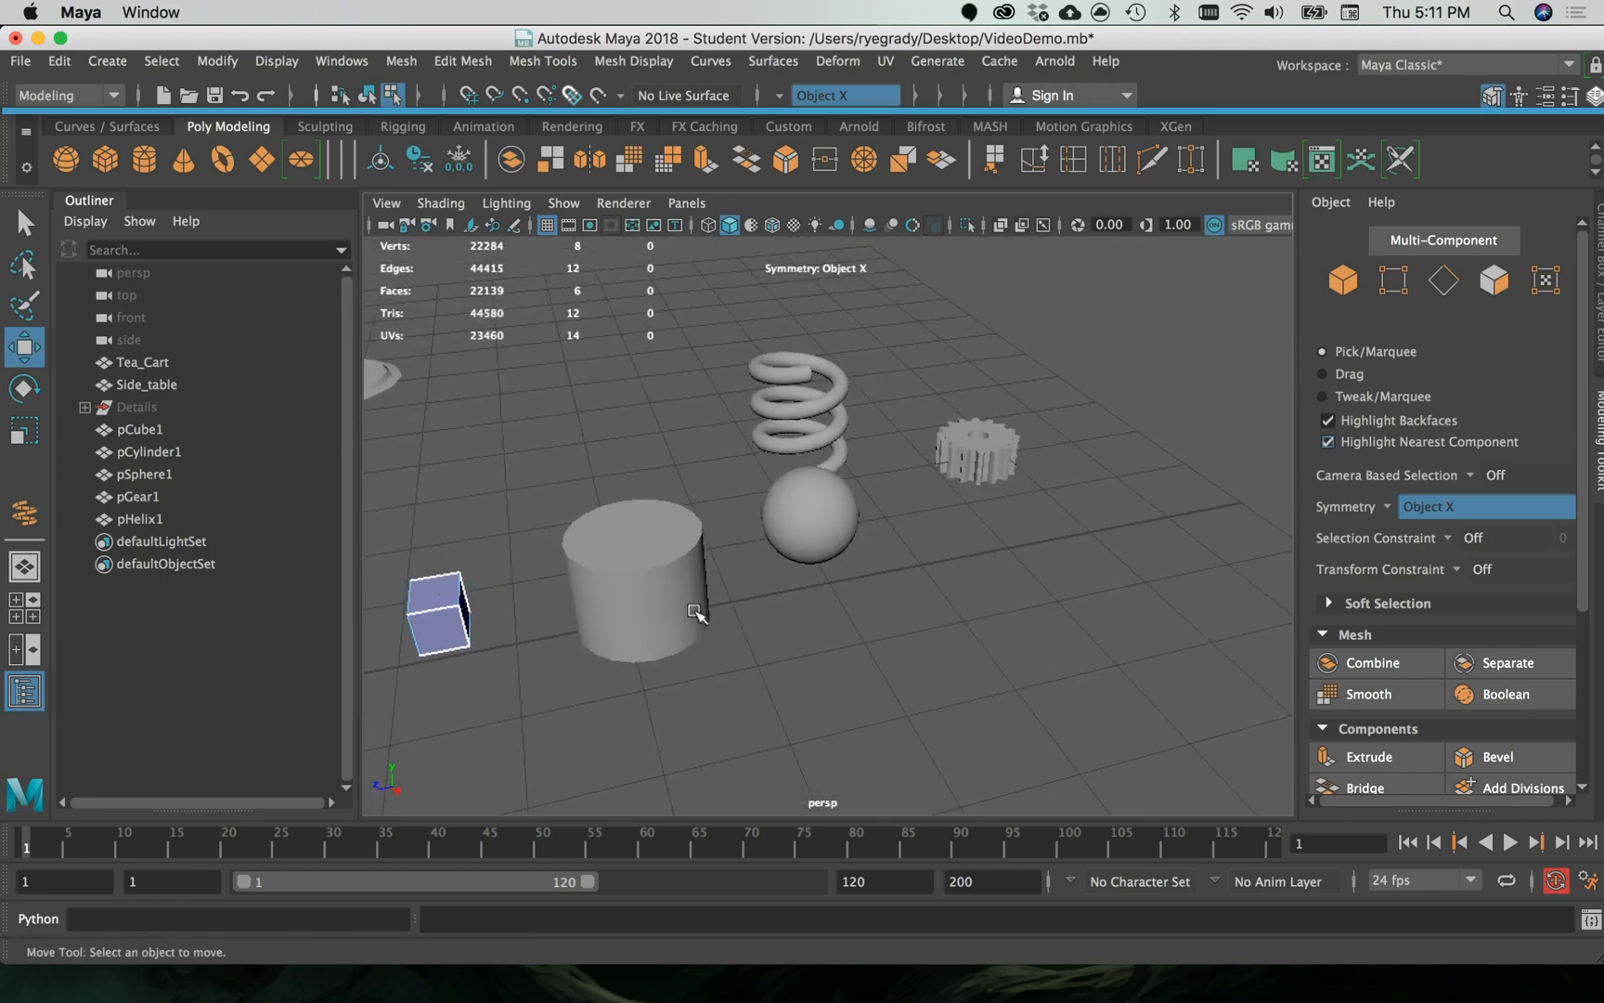
# - Select the cylinder and display its full UV layout in the UV Editor
pyautogui.click(653, 594)
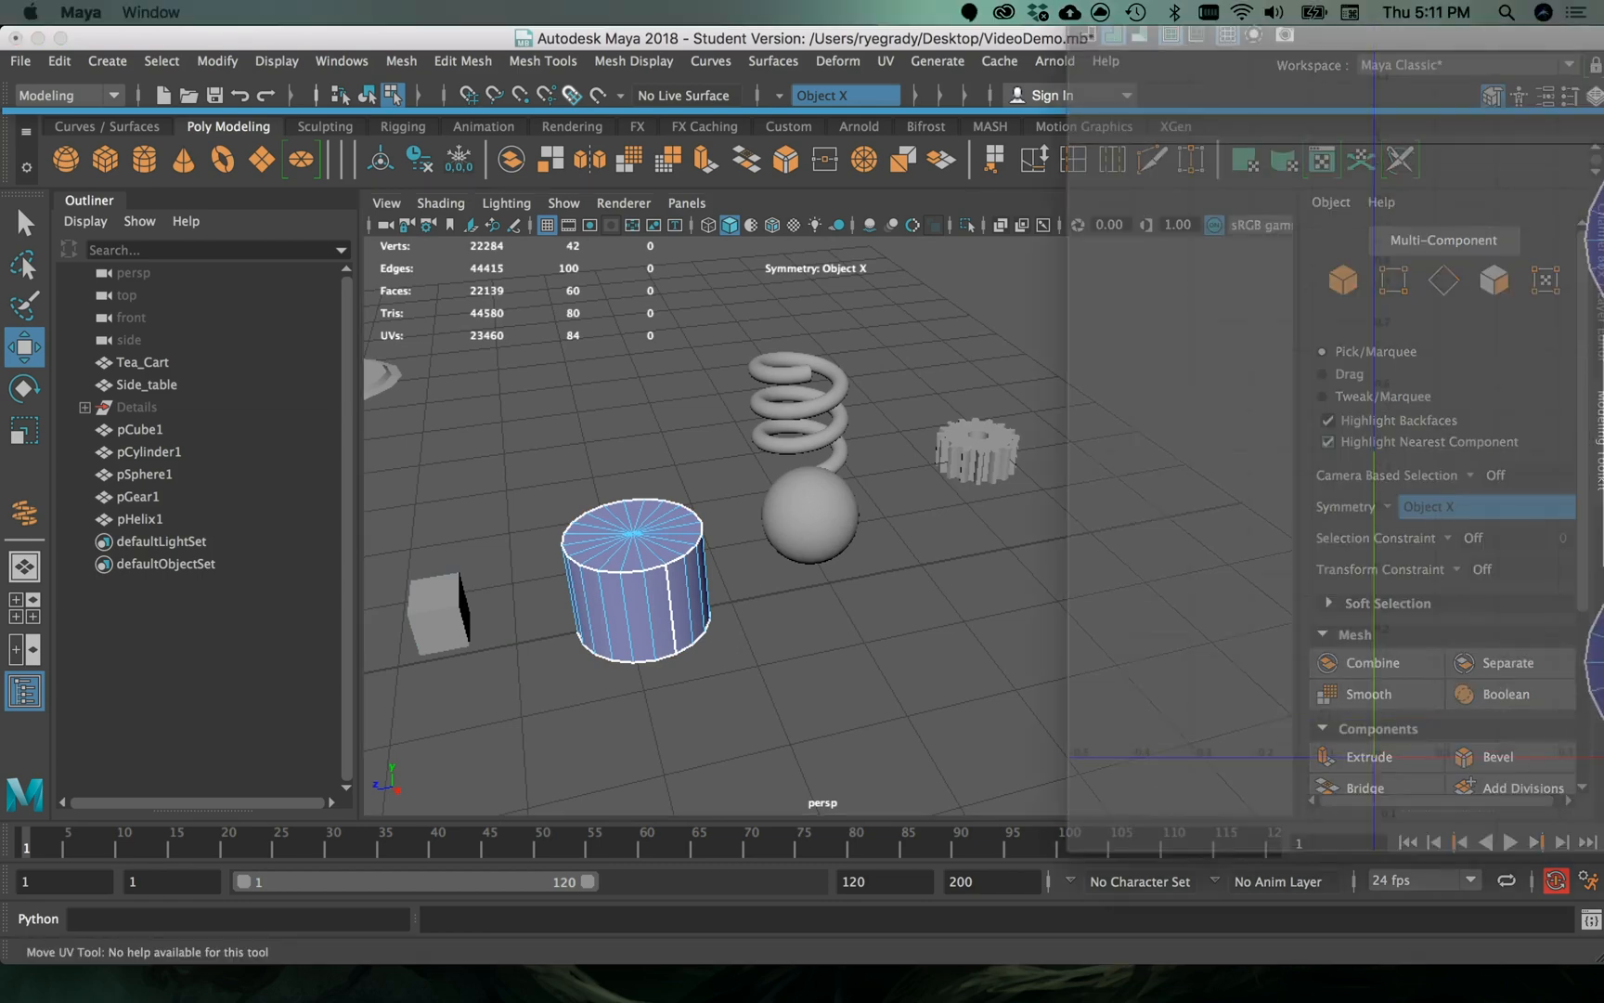
pyautogui.moveTo(1603, 4); pyautogui.dragTo(279, 69)
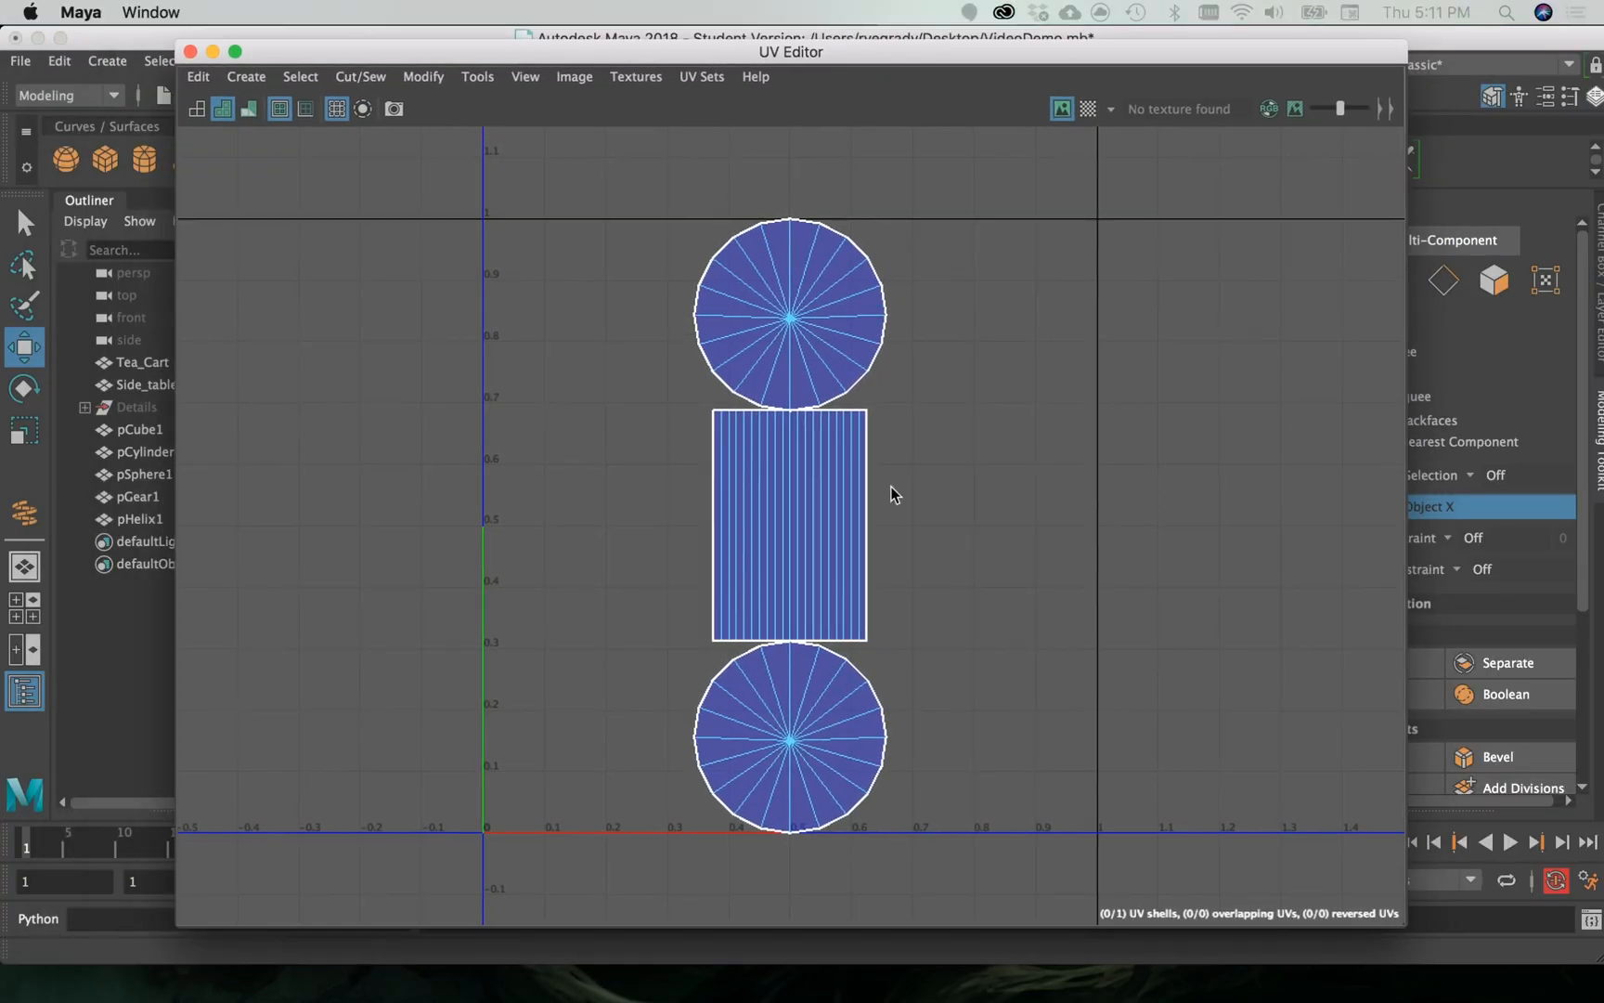
pyautogui.scroll(2, 991, 572)
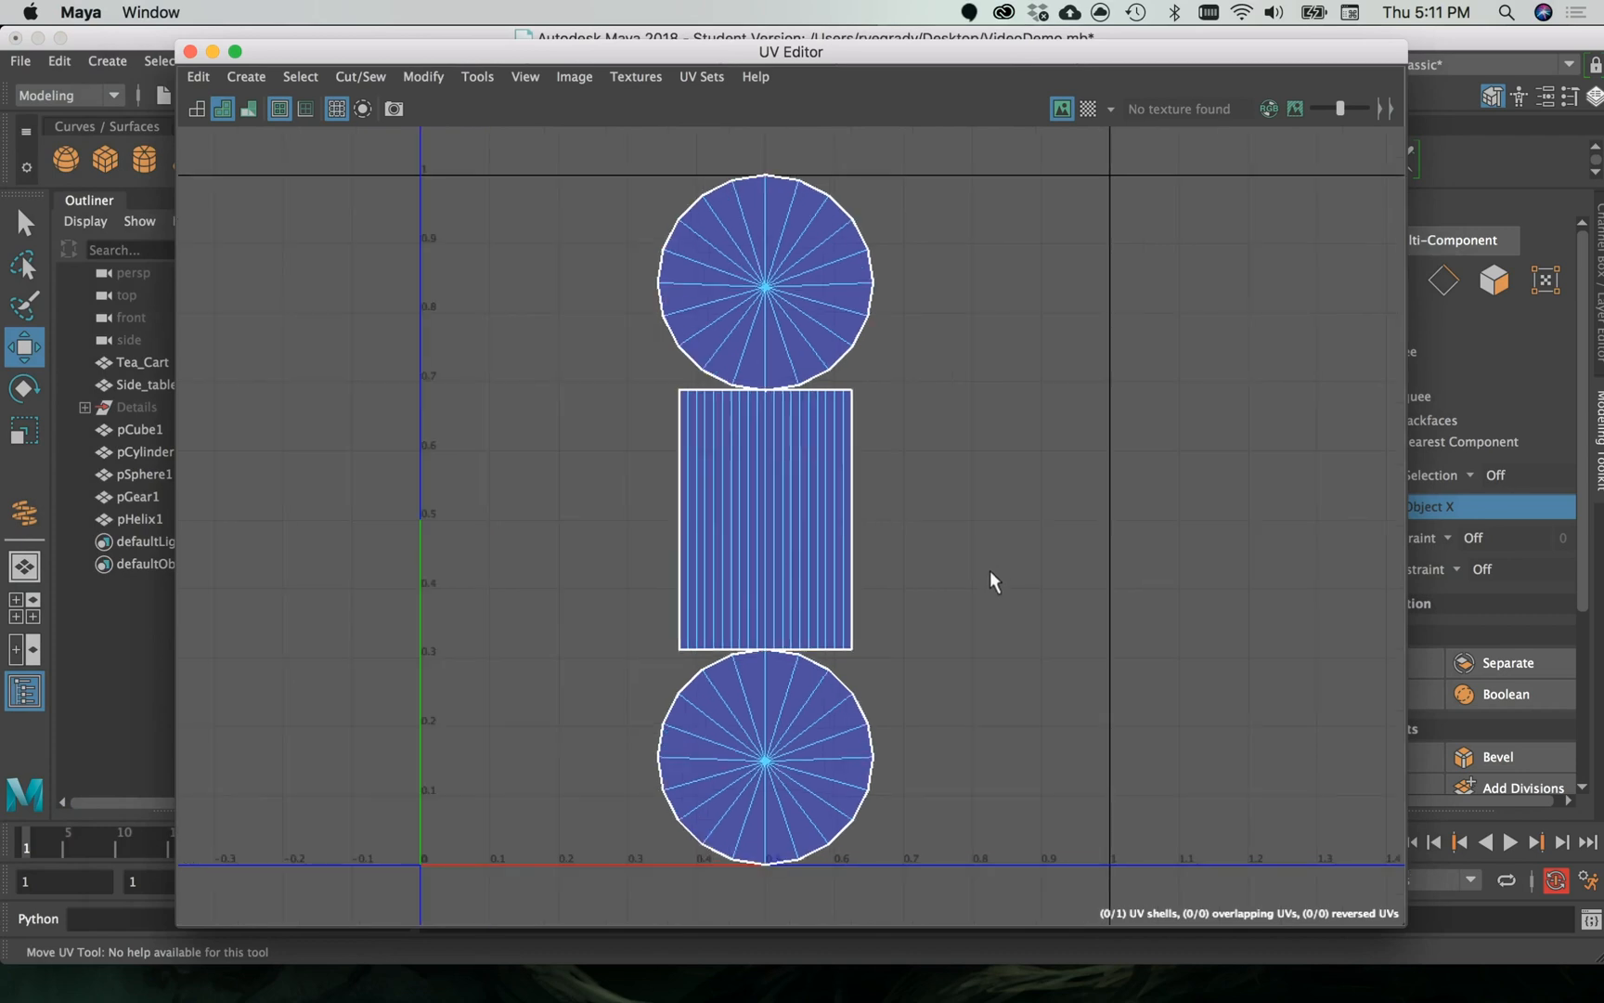
pyautogui.scroll(-2, 991, 573)
pyautogui.scroll(-1, 990, 575)
# - Select the cylinder's upper cap, side wall and lower cap shells one after another, and clear the selection
pyautogui.click(807, 307)
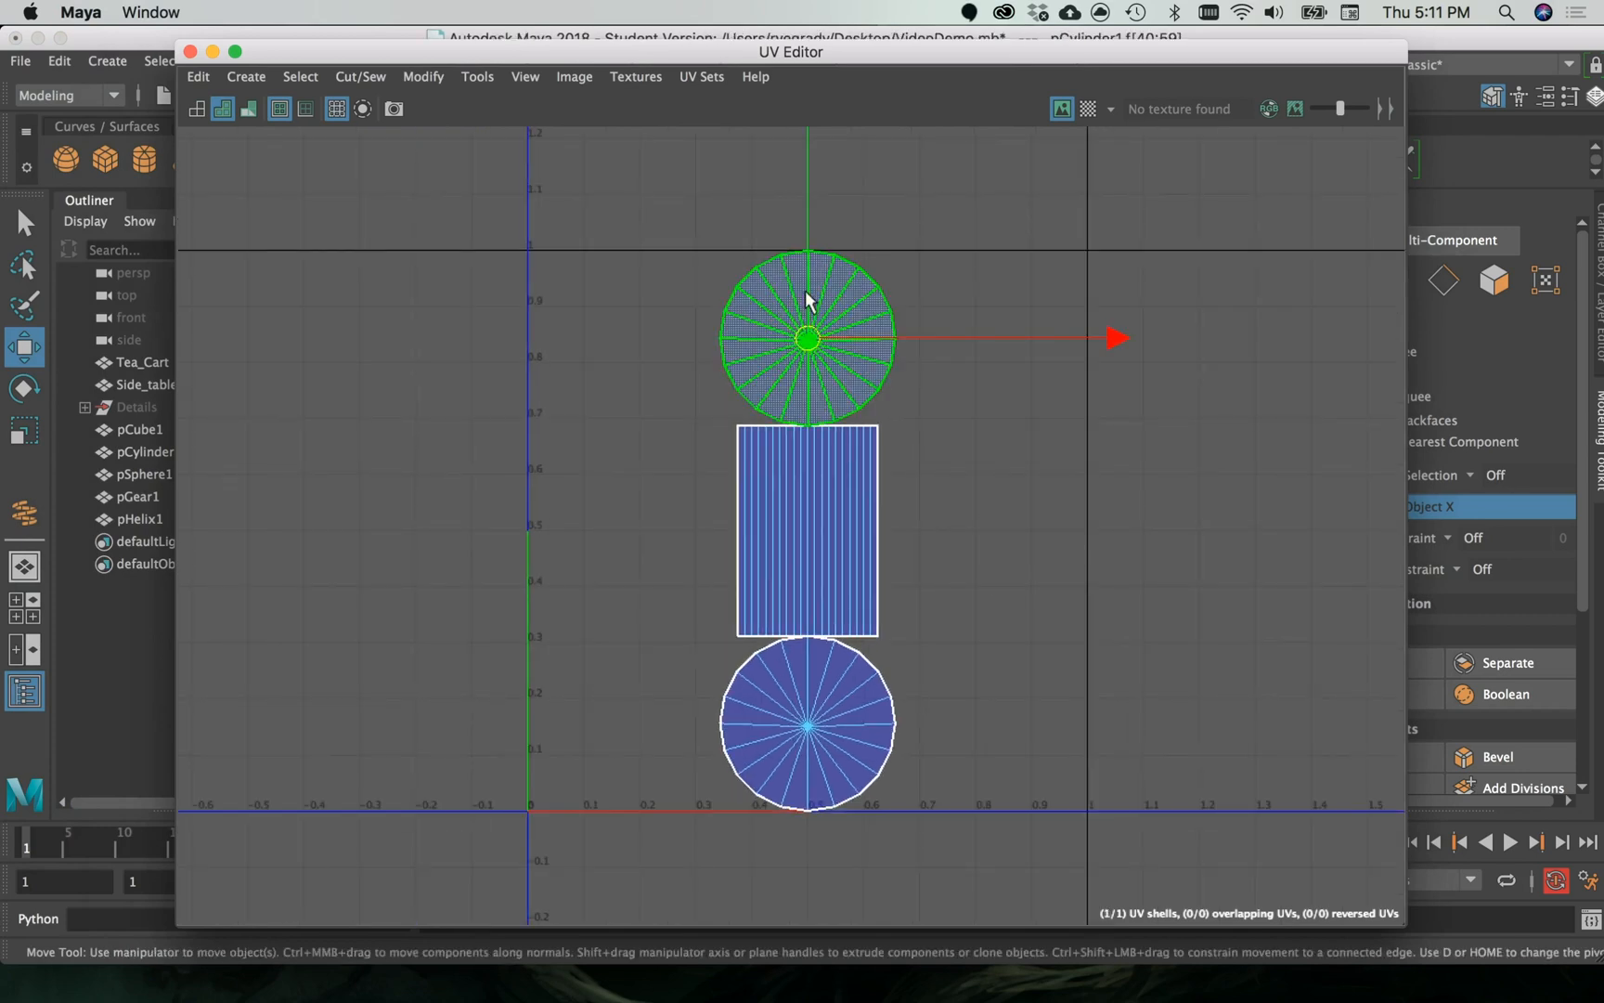
pyautogui.click(792, 594)
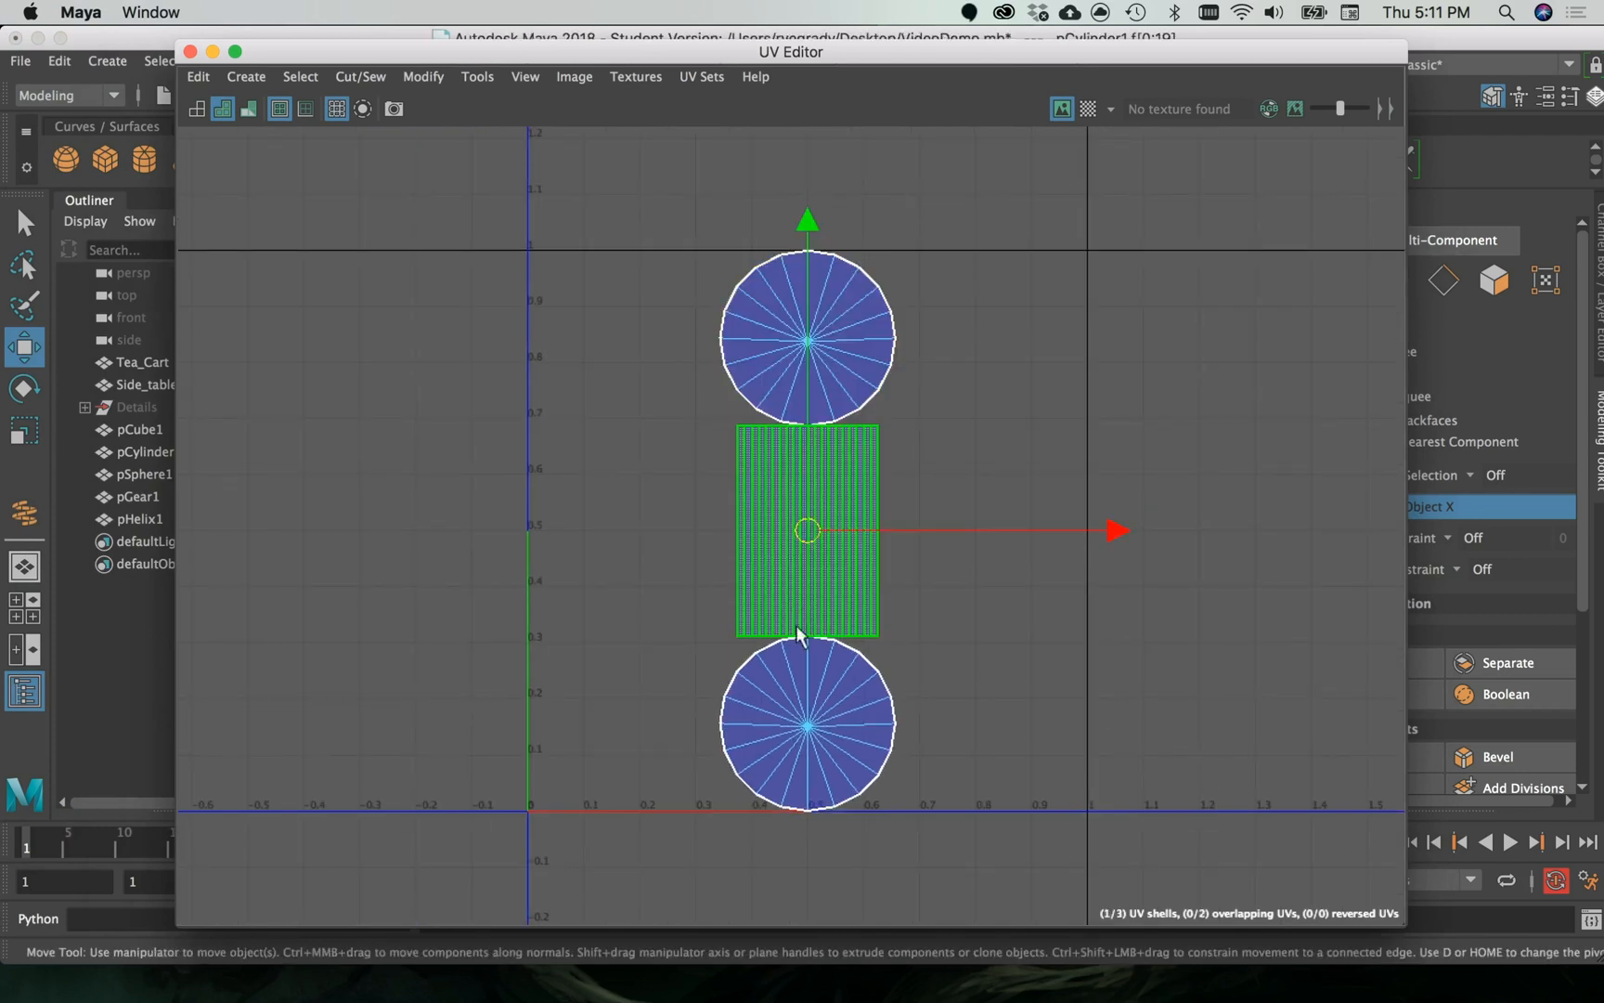
pyautogui.click(827, 717)
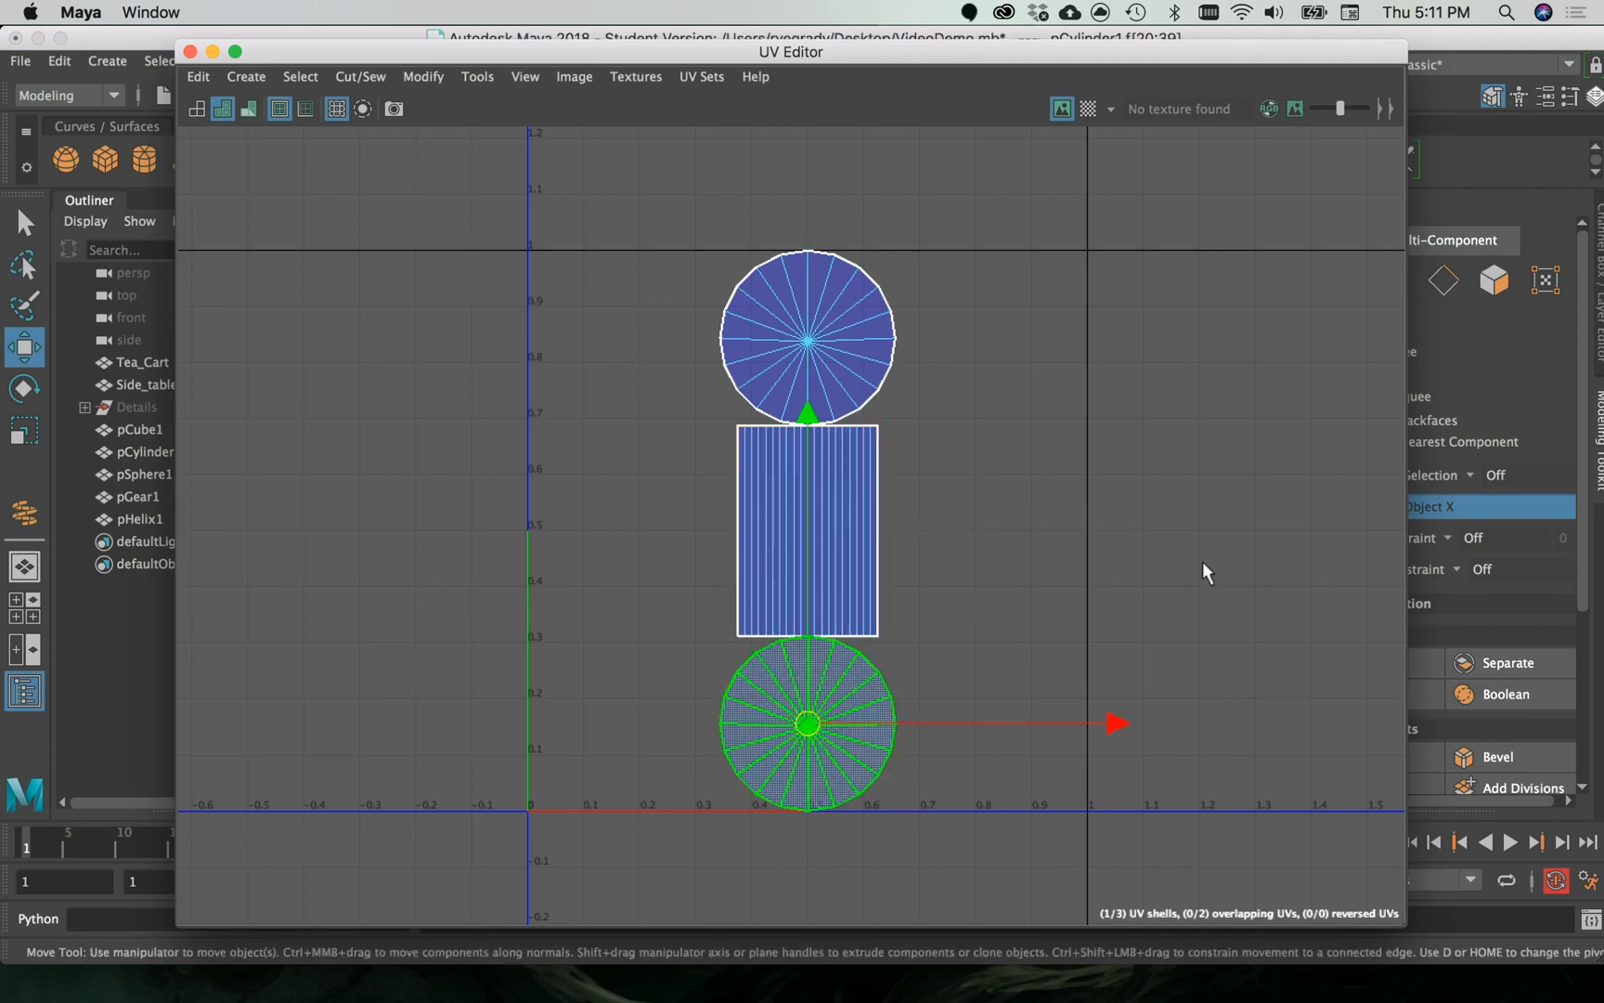
pyautogui.moveTo(1200, 560); pyautogui.dragTo(1118, 524, button='right')
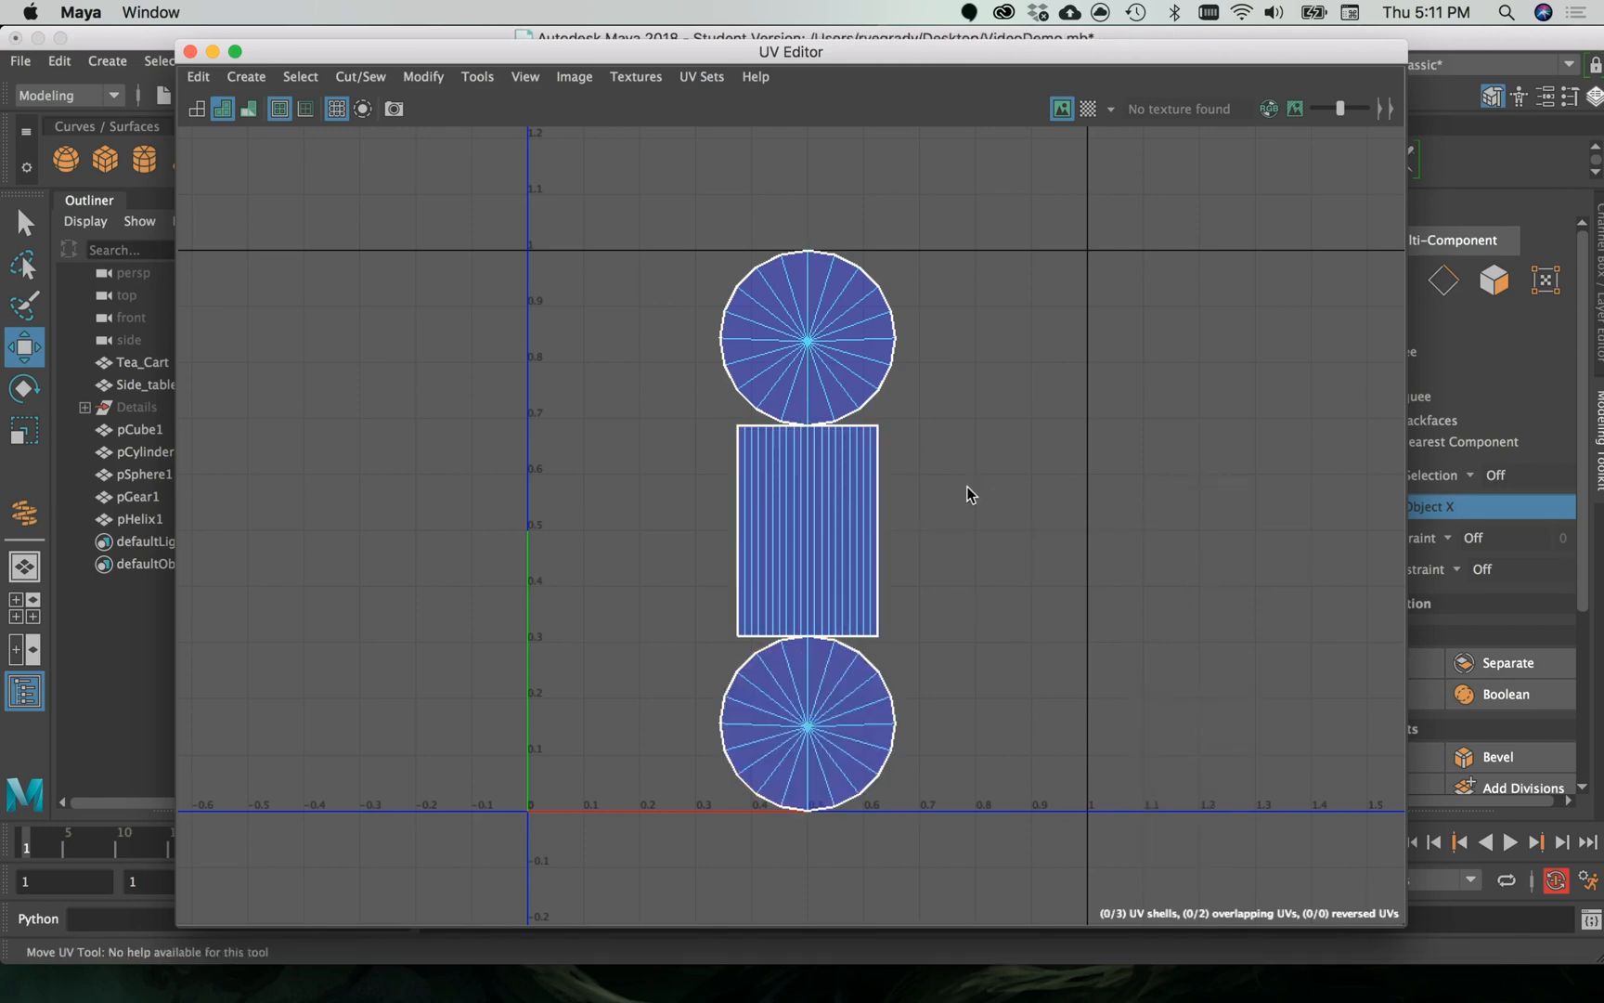
pyautogui.moveTo(971, 483); pyautogui.dragTo(885, 455, button='right')
# - Go through the cylinder's cap shells again, select its rectangular side-wall shell, and move the UV Editor out of the way
pyautogui.click(840, 354)
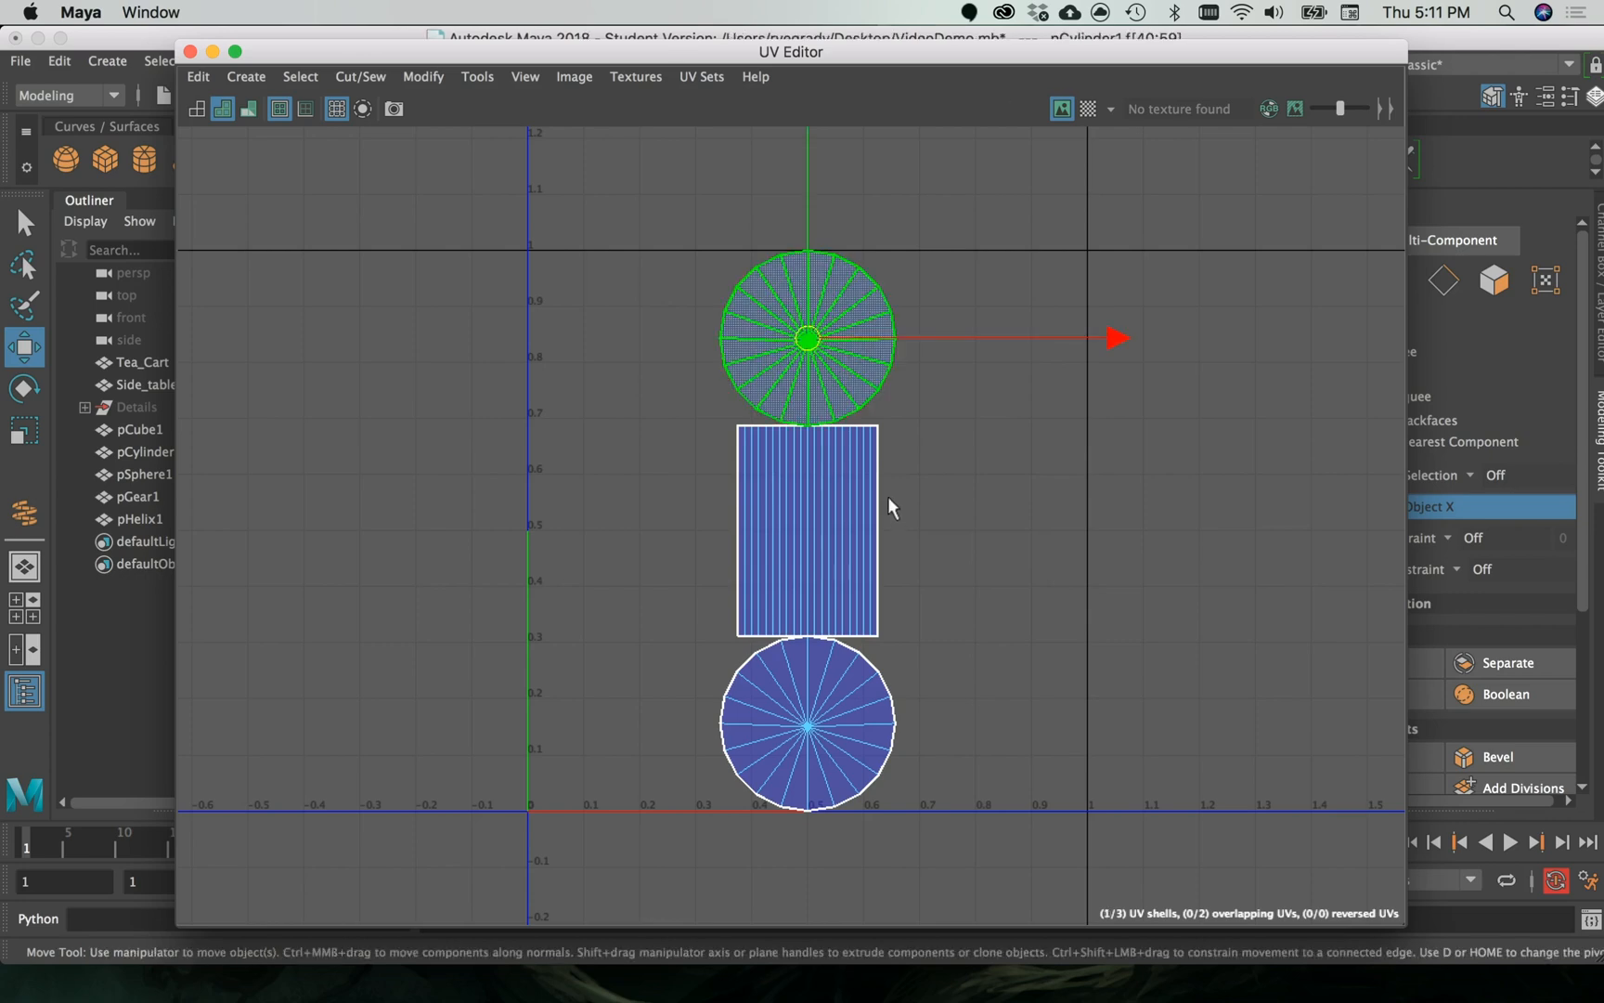
pyautogui.click(840, 518)
pyautogui.click(863, 759)
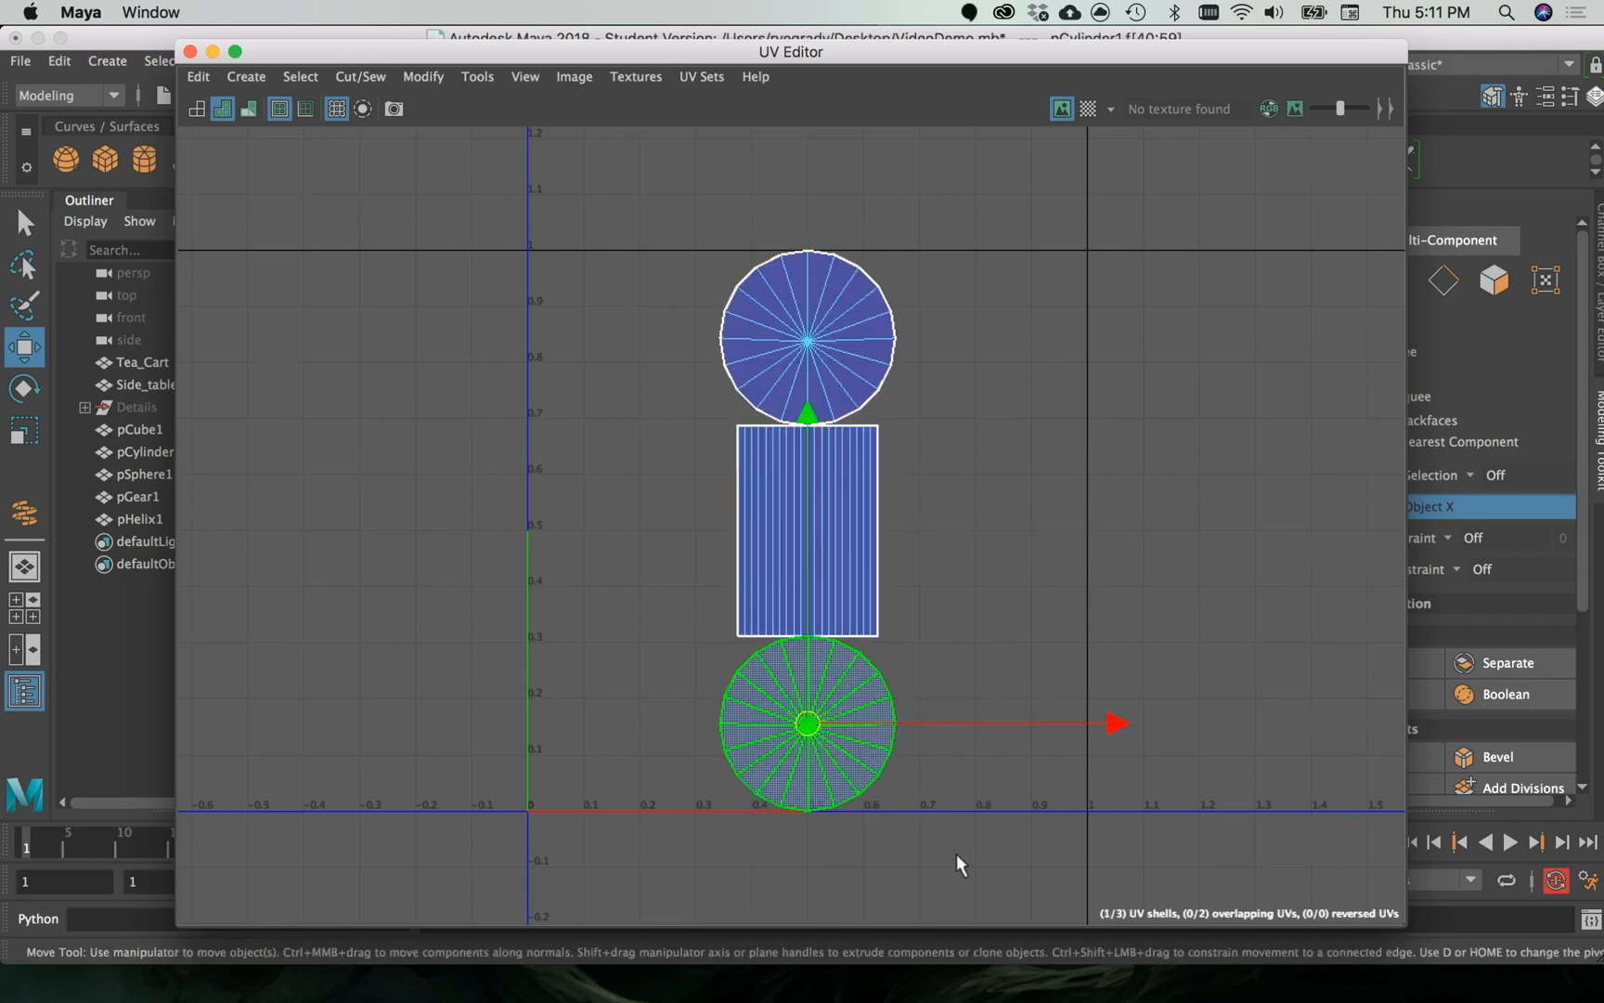
pyautogui.click(879, 360)
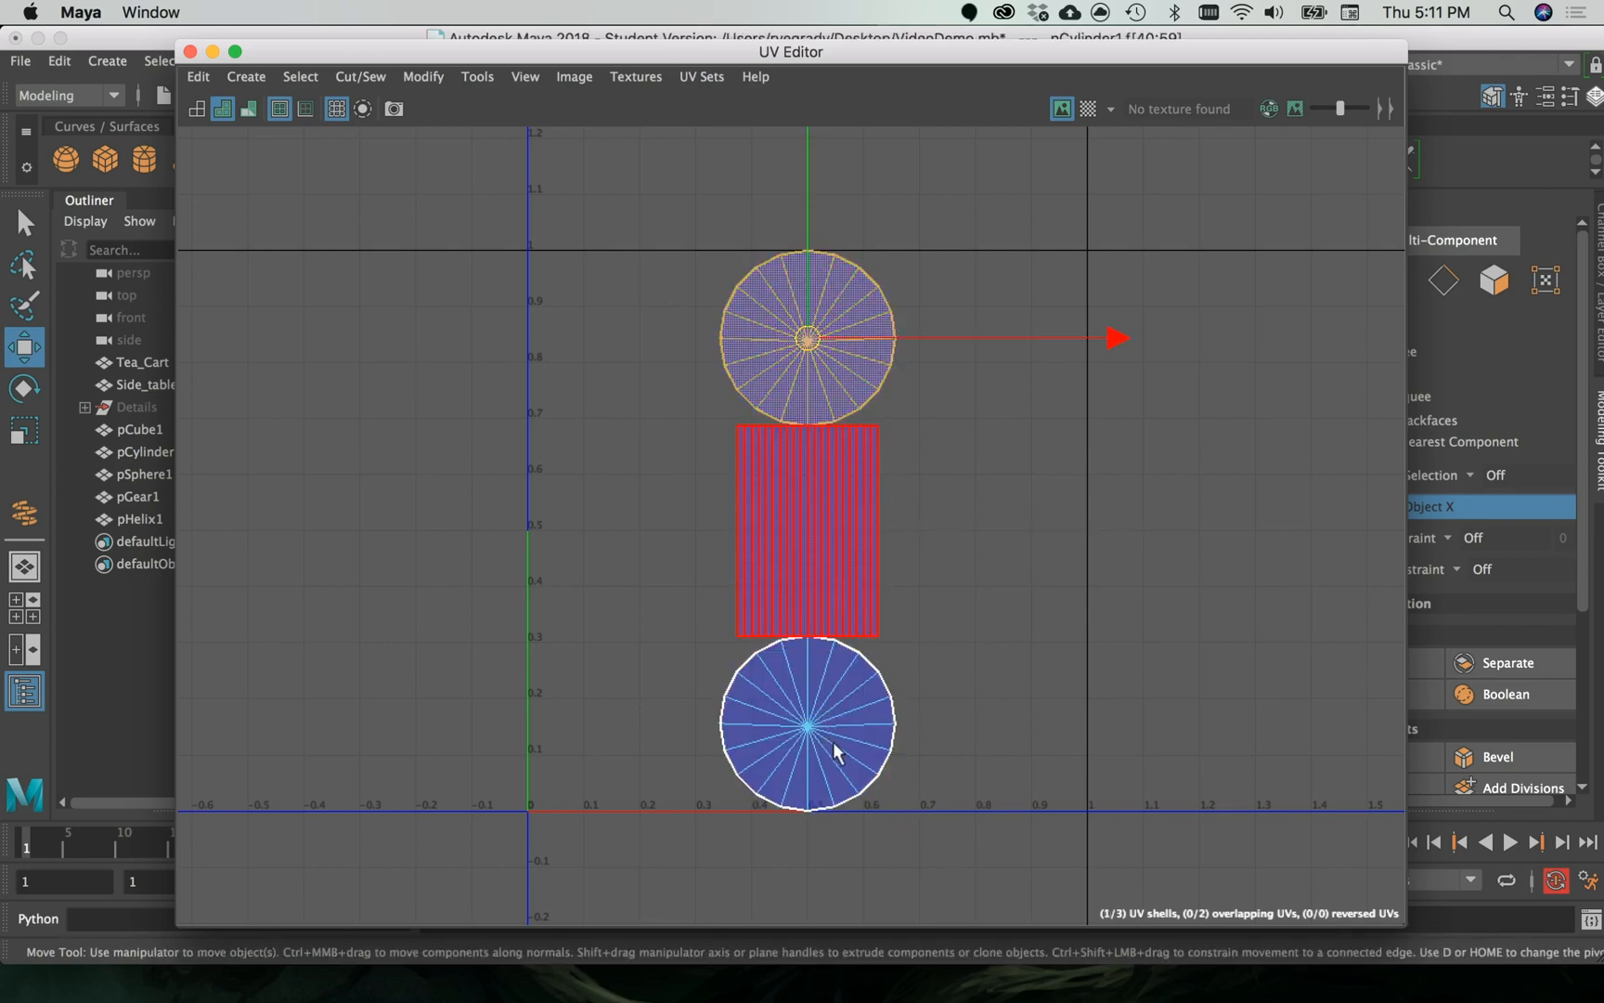
pyautogui.click(868, 715)
pyautogui.click(868, 539)
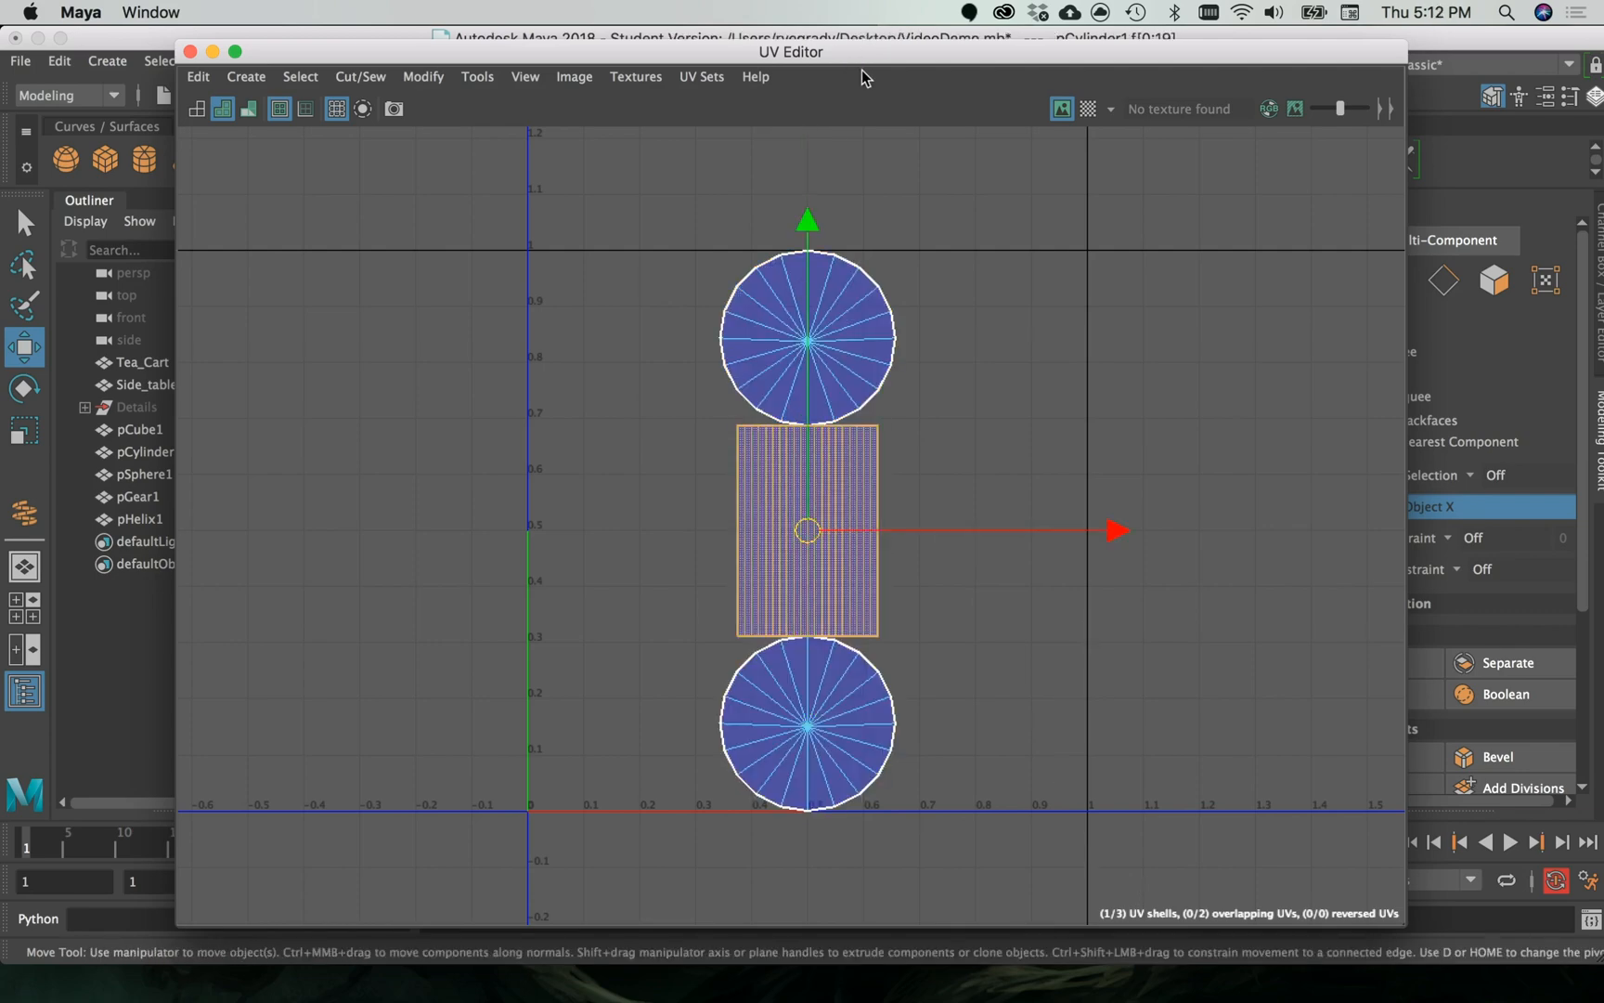
pyautogui.moveTo(911, 57); pyautogui.dragTo(971, 48)
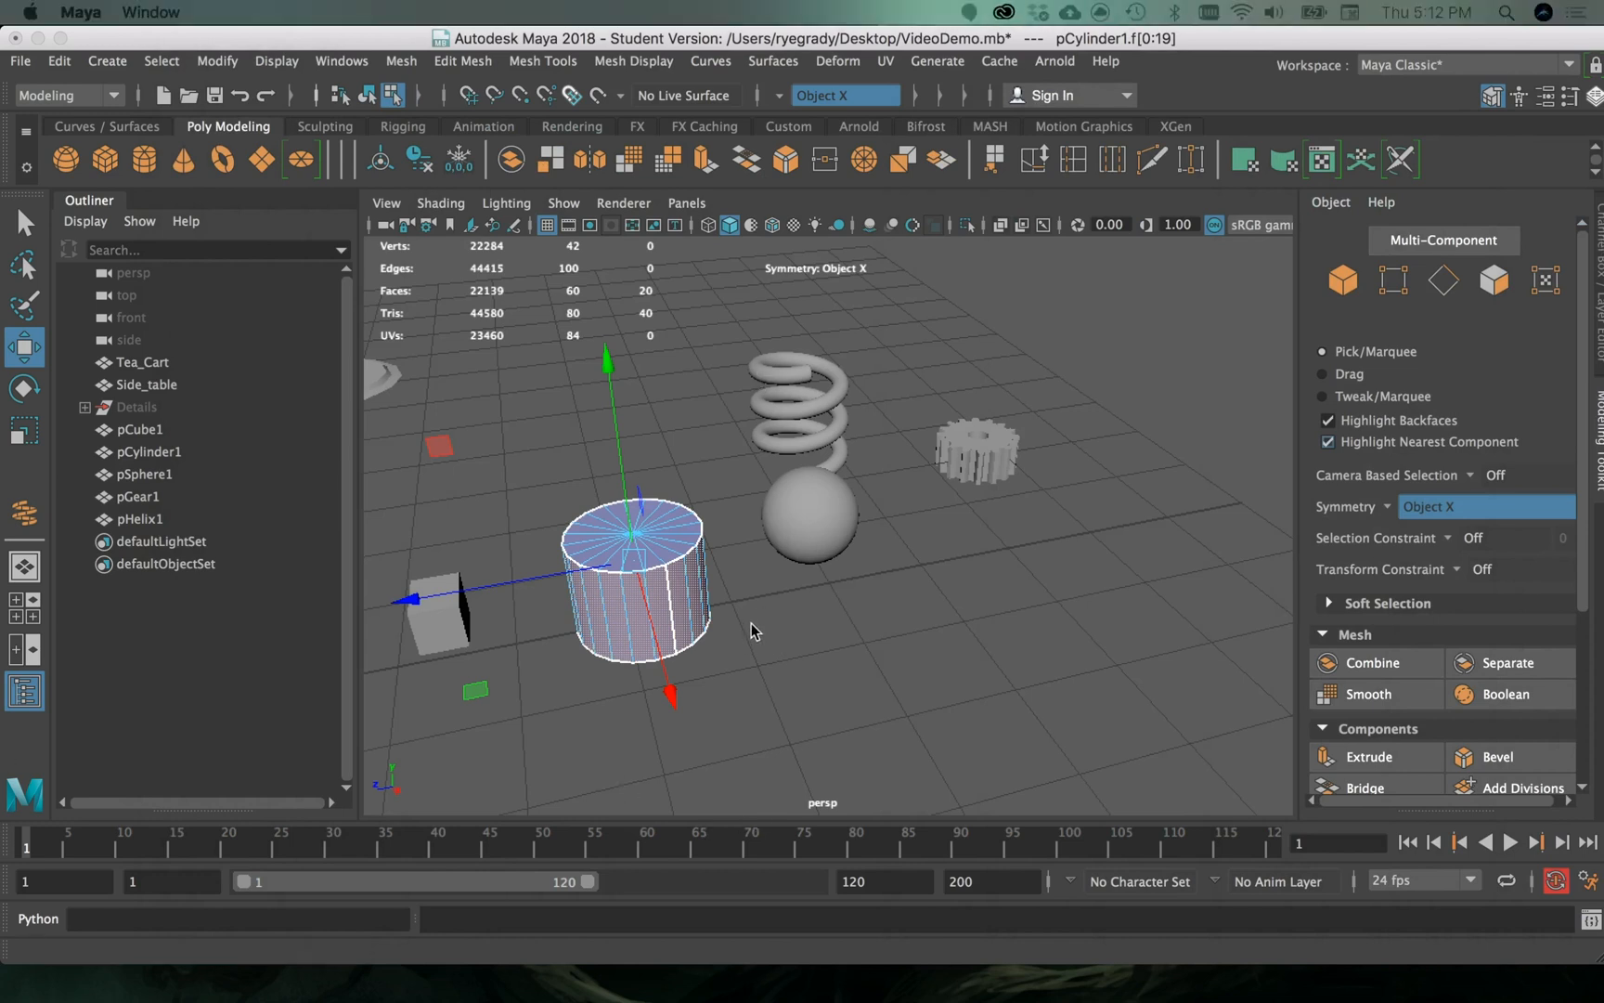
# - Examine the cylinder's side faces and border edges and the neighbouring objects from nearer and farther away
pyautogui.scroll(-3, 571, 576)
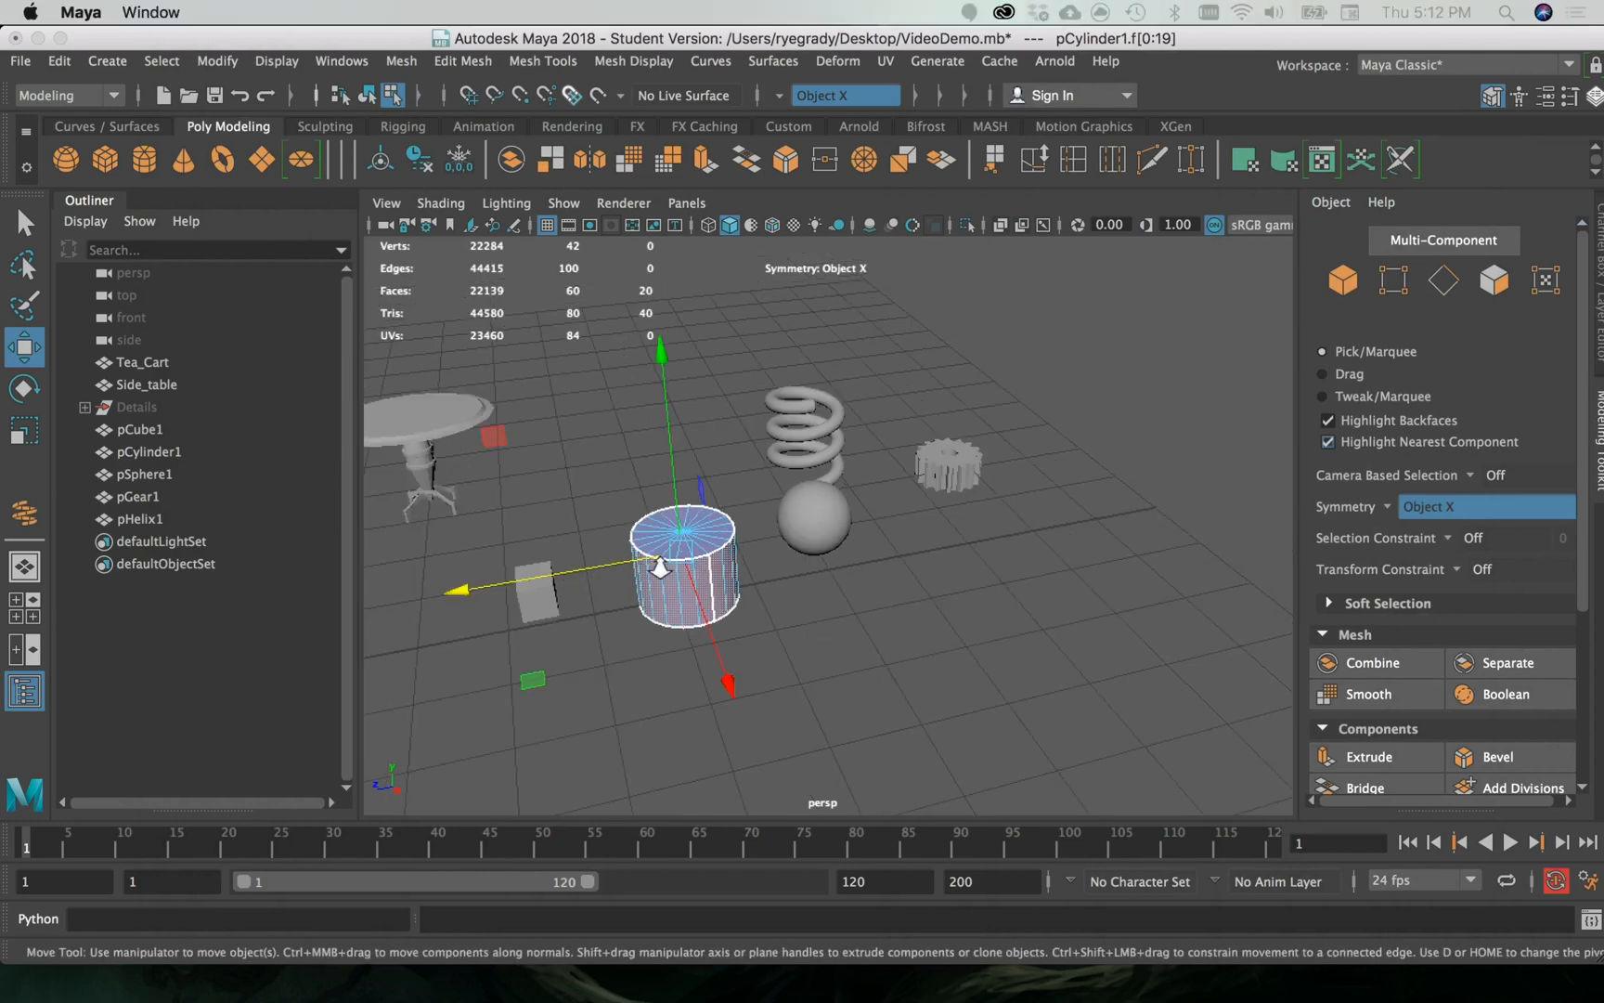
pyautogui.scroll(3, 668, 661)
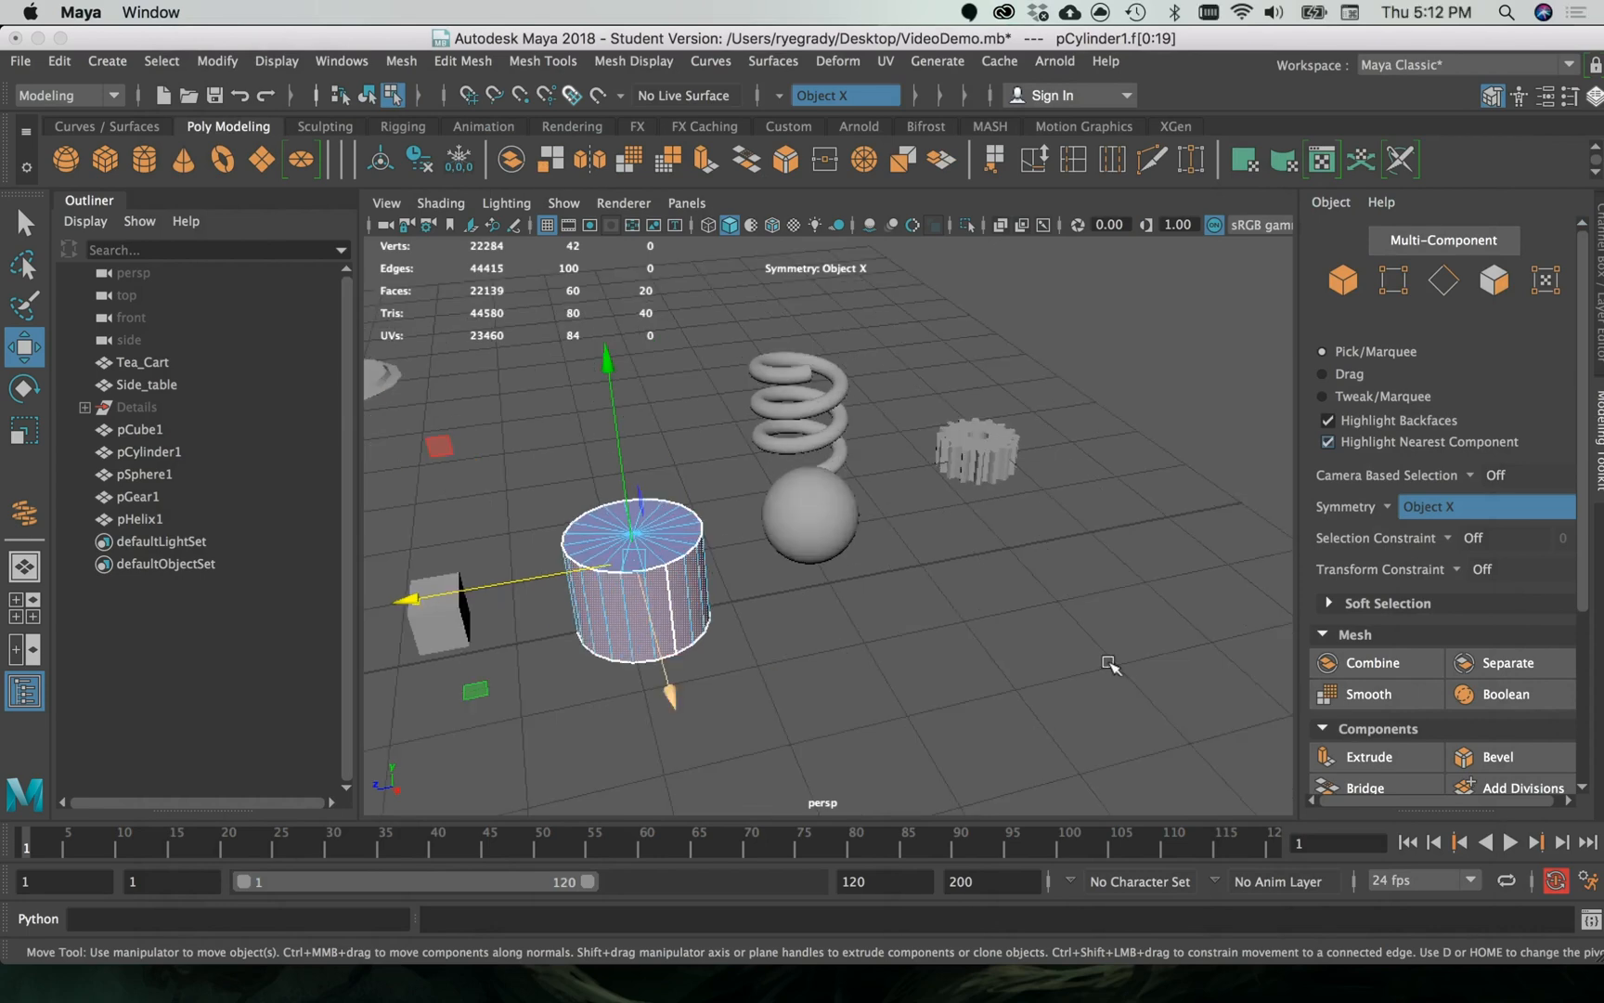
pyautogui.scroll(3, 755, 679)
pyautogui.keyDown('alt'); pyautogui.moveTo(757, 678); pyautogui.dragTo(1085, 670); pyautogui.keyUp('alt')
pyautogui.scroll(2, 837, 667)
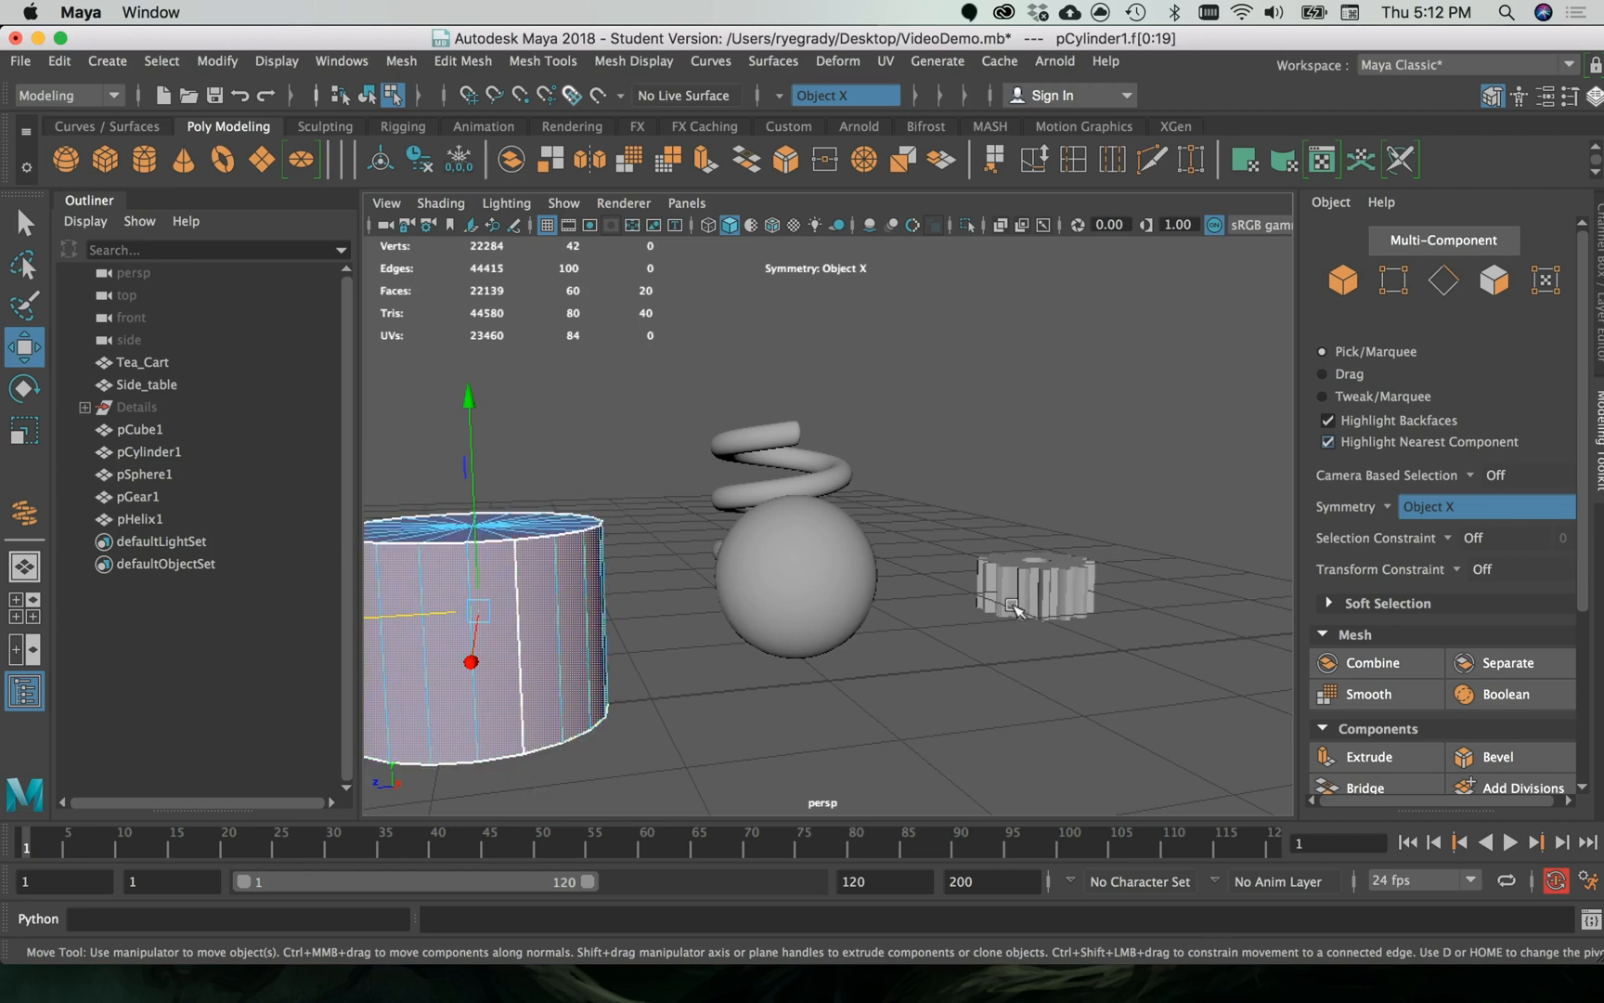
pyautogui.scroll(-10, 962, 614)
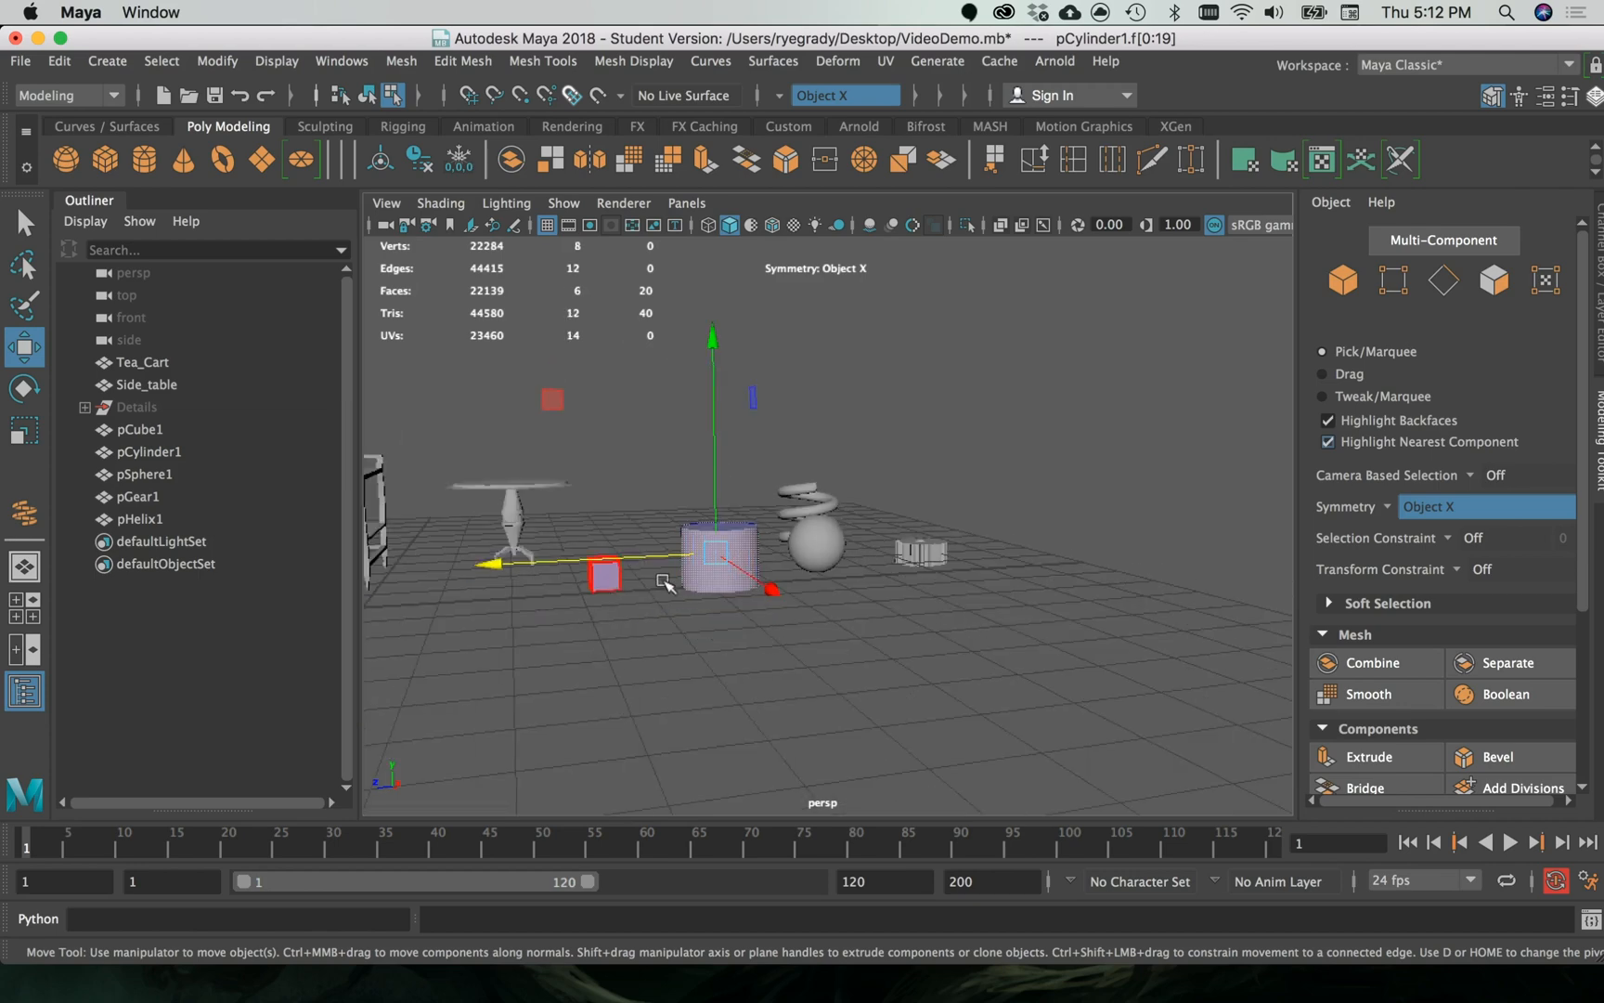
# - Clear the face selection and compare the shapes of the cube, cylinder and side table by picking them in turn
pyautogui.click(687, 636)
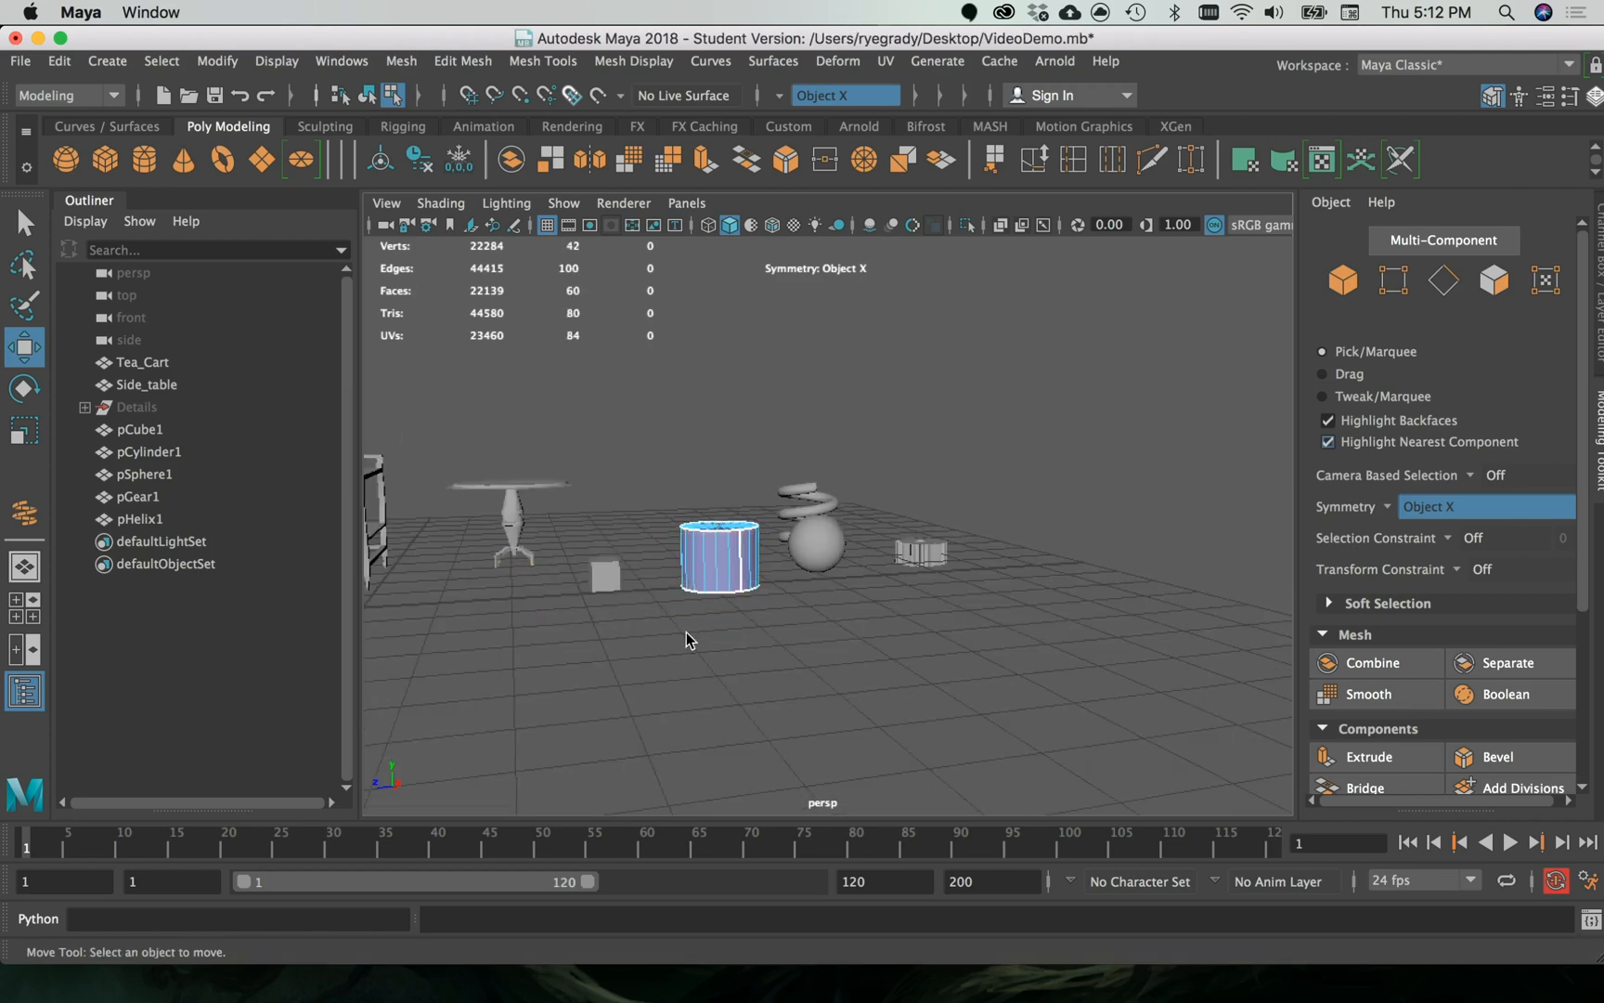
pyautogui.click(608, 574)
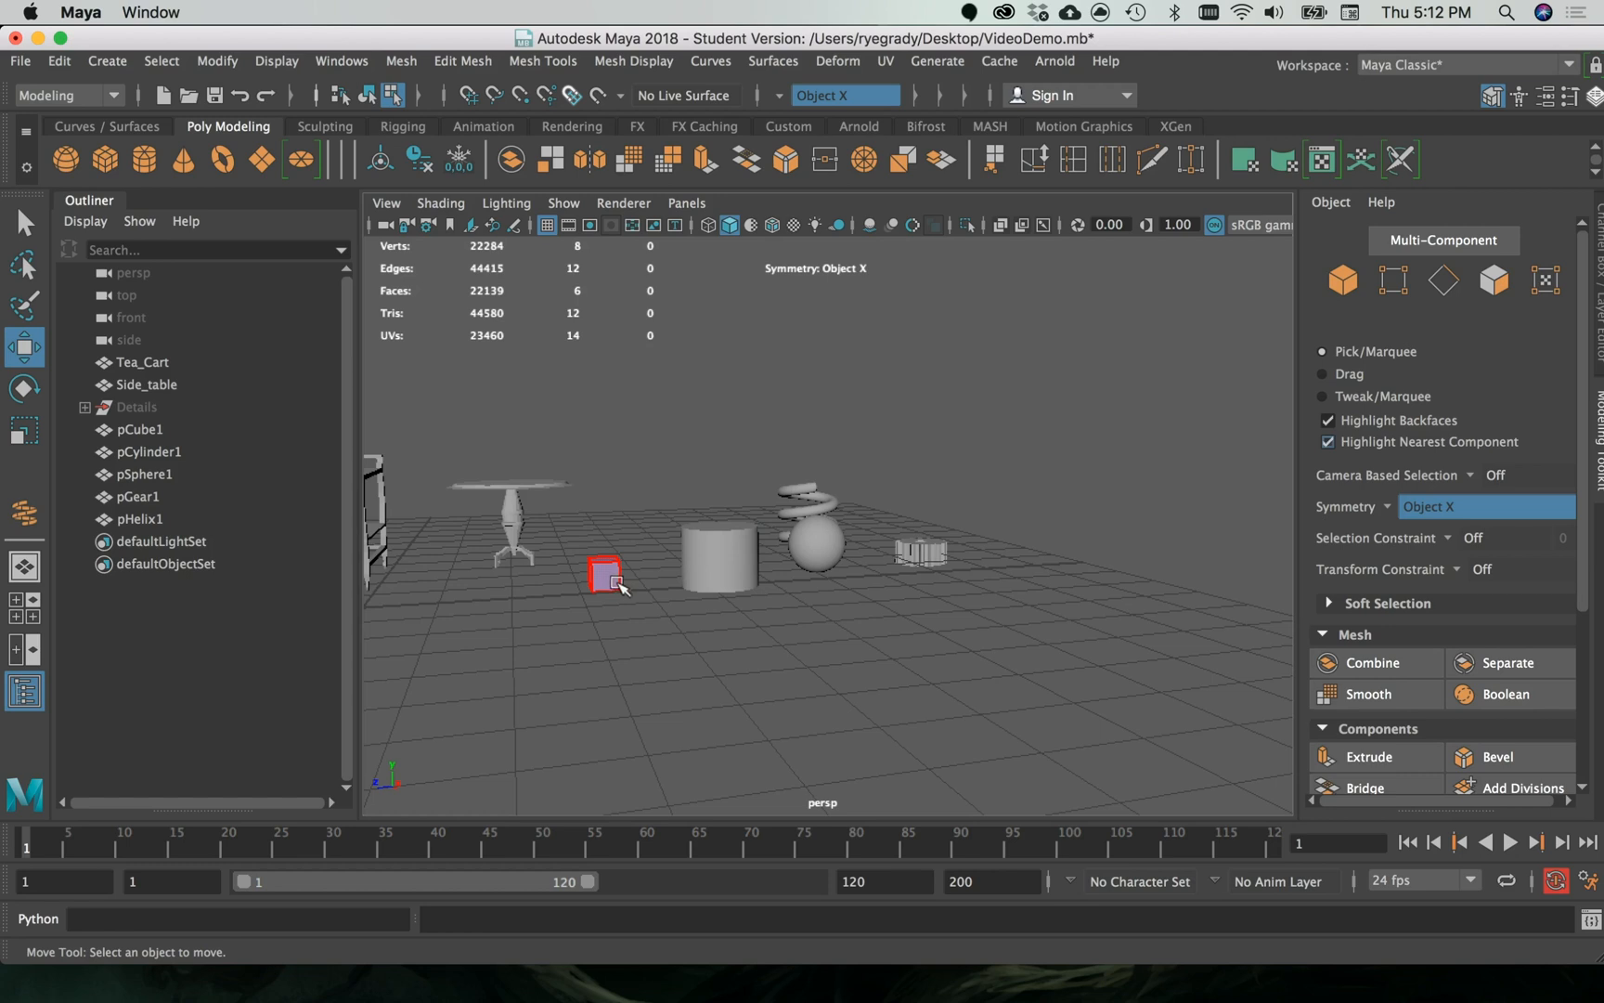
pyautogui.click(720, 571)
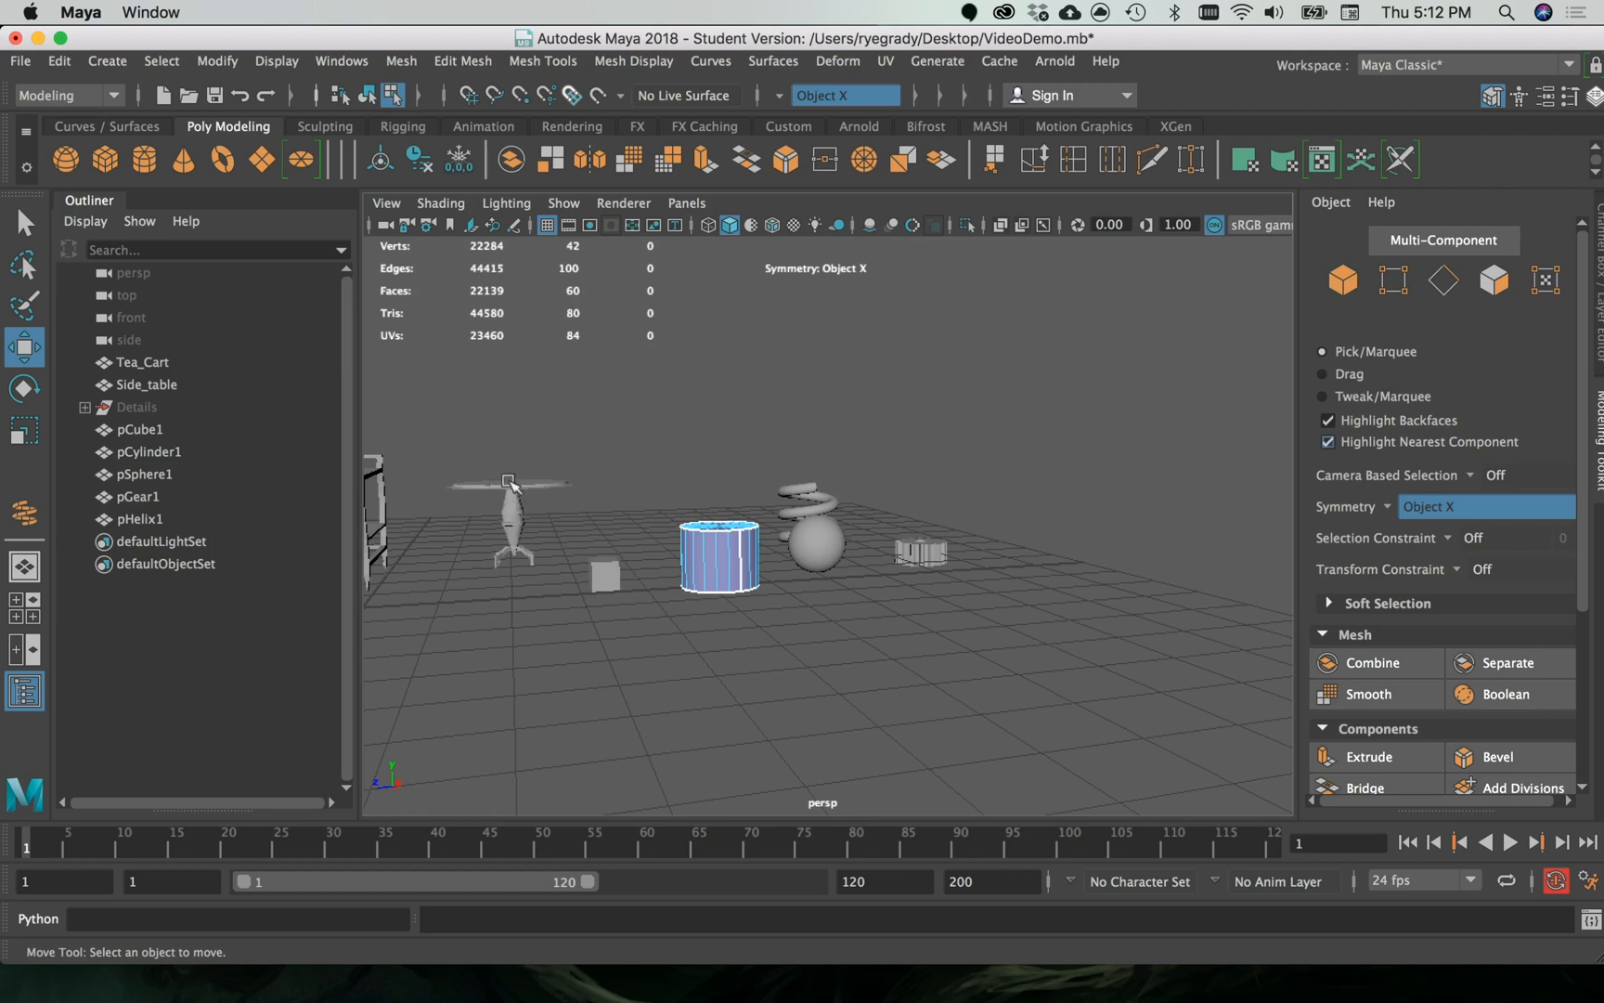
pyautogui.scroll(-2, 510, 479)
pyautogui.scroll(4, 523, 475)
pyautogui.scroll(-2, 481, 476)
pyautogui.click(516, 494)
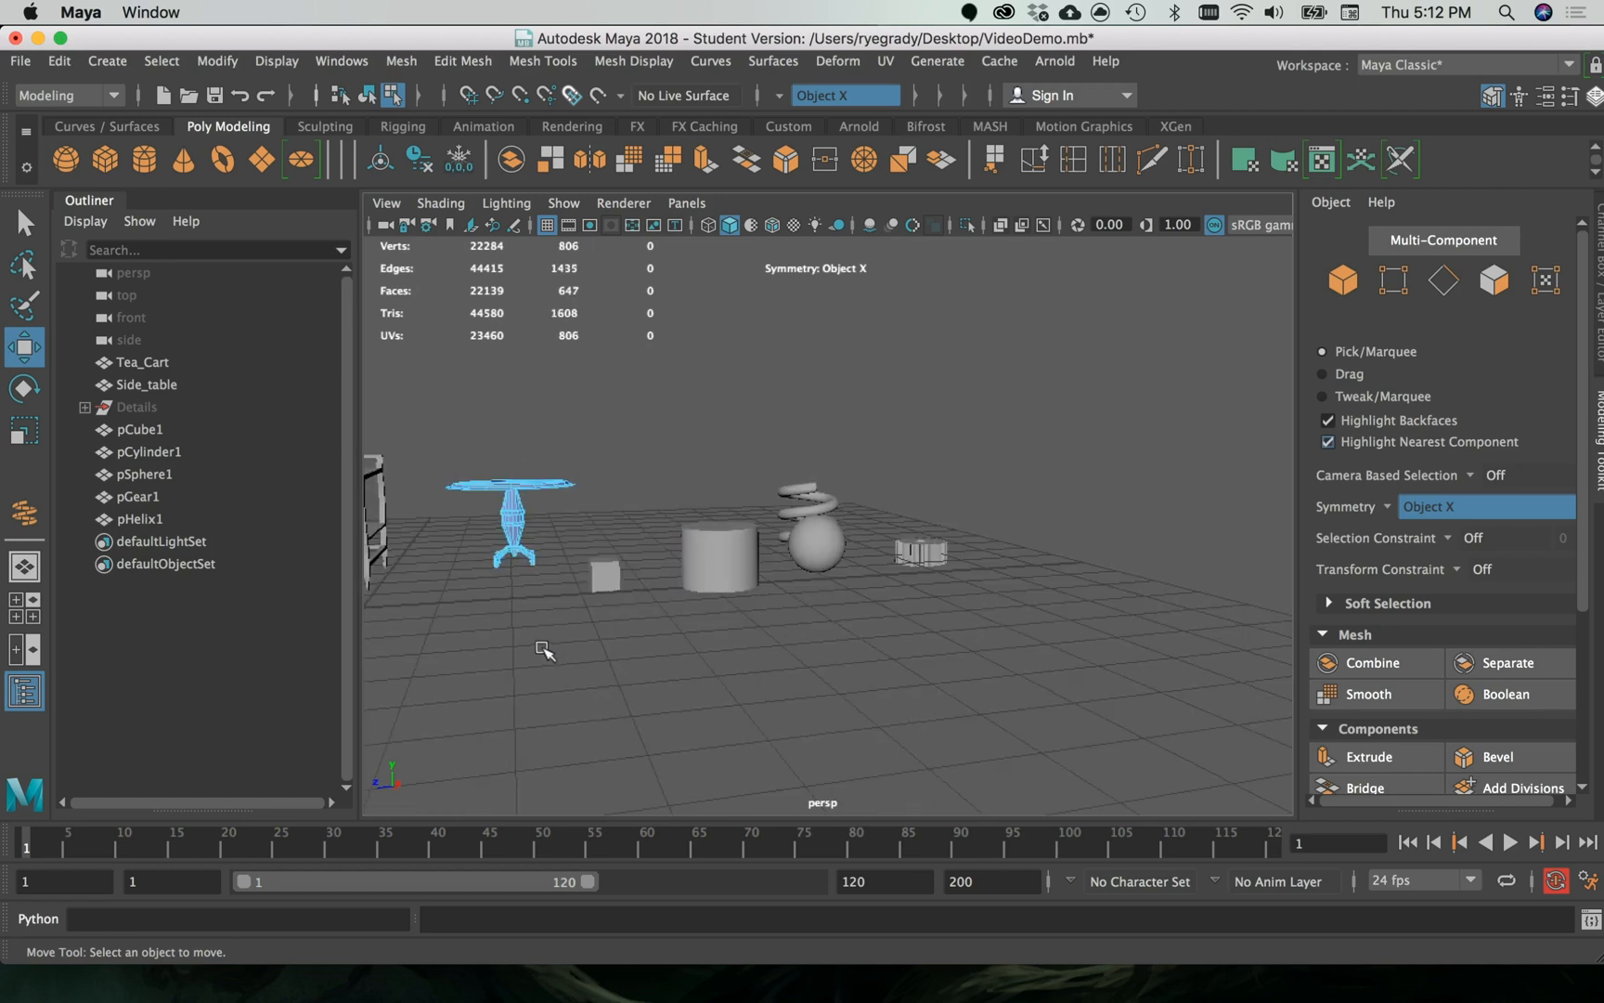
pyautogui.click(605, 570)
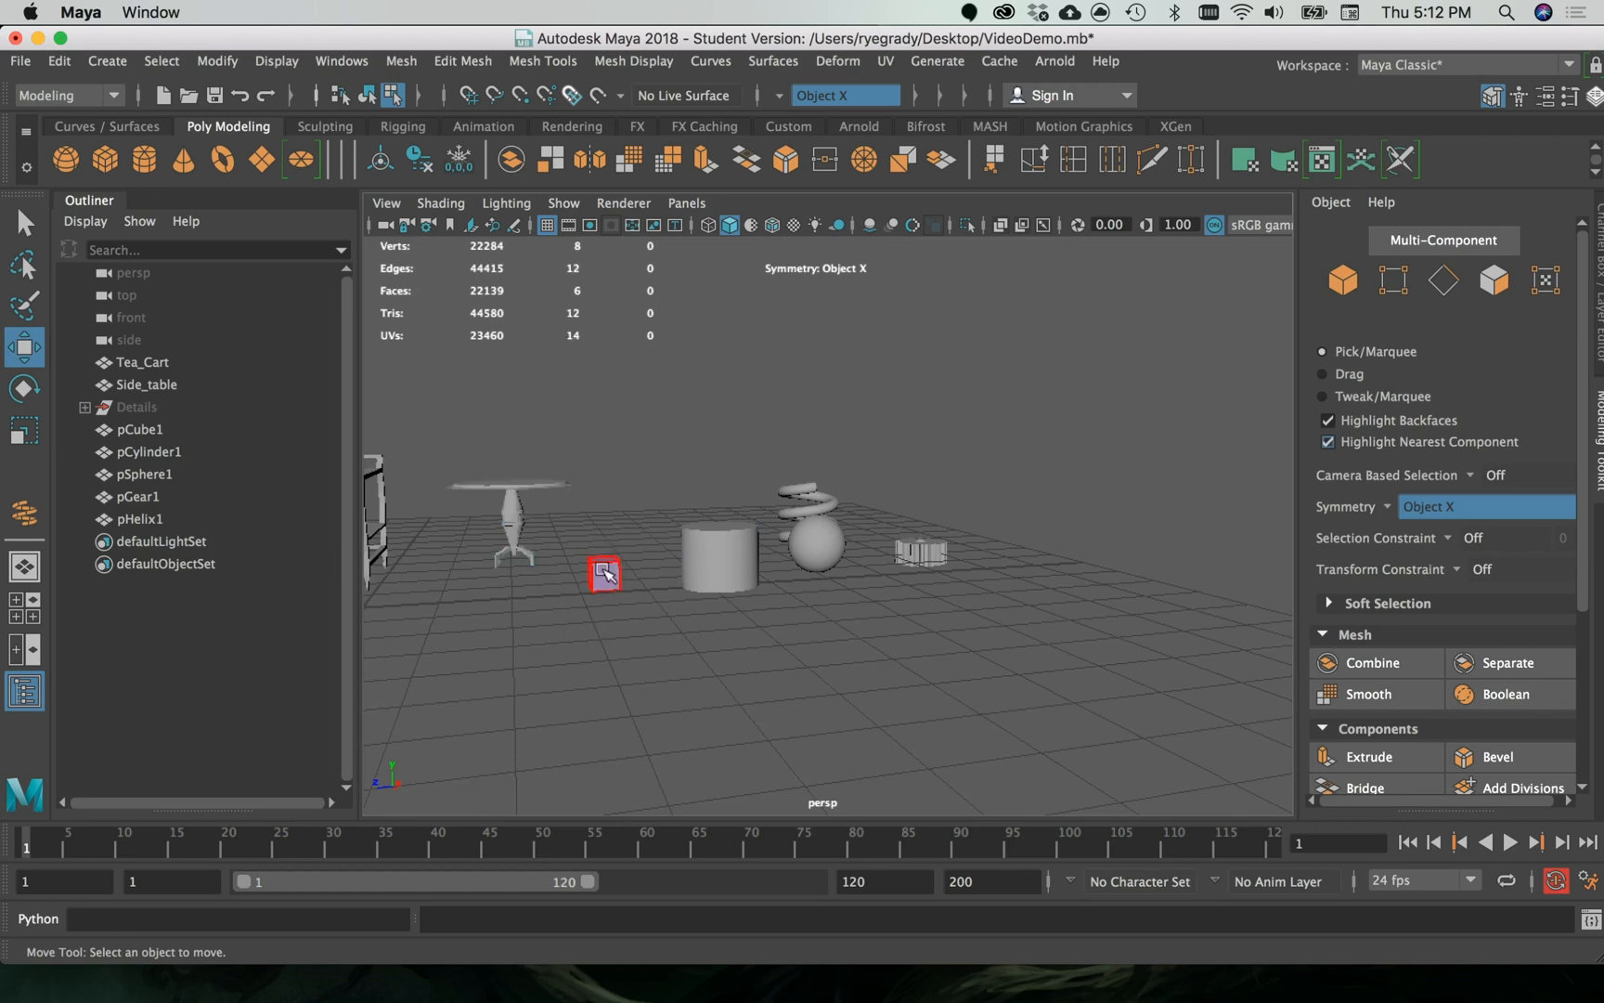
pyautogui.click(711, 553)
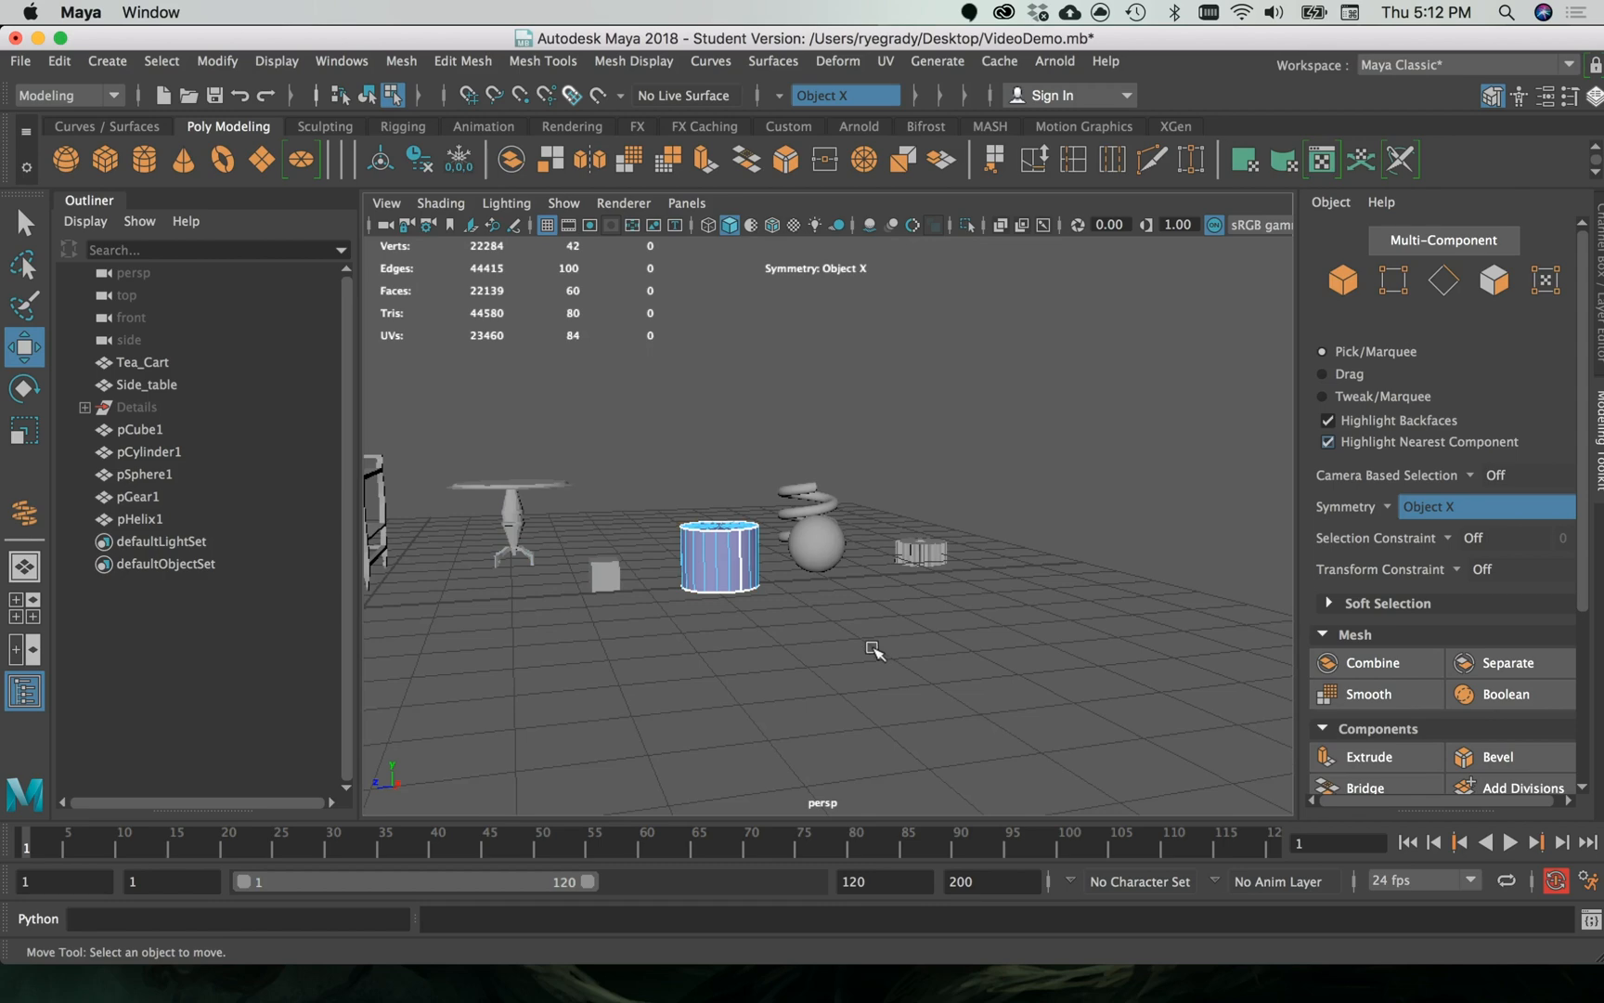
pyautogui.scroll(-2, 913, 634)
pyautogui.scroll(4, 917, 630)
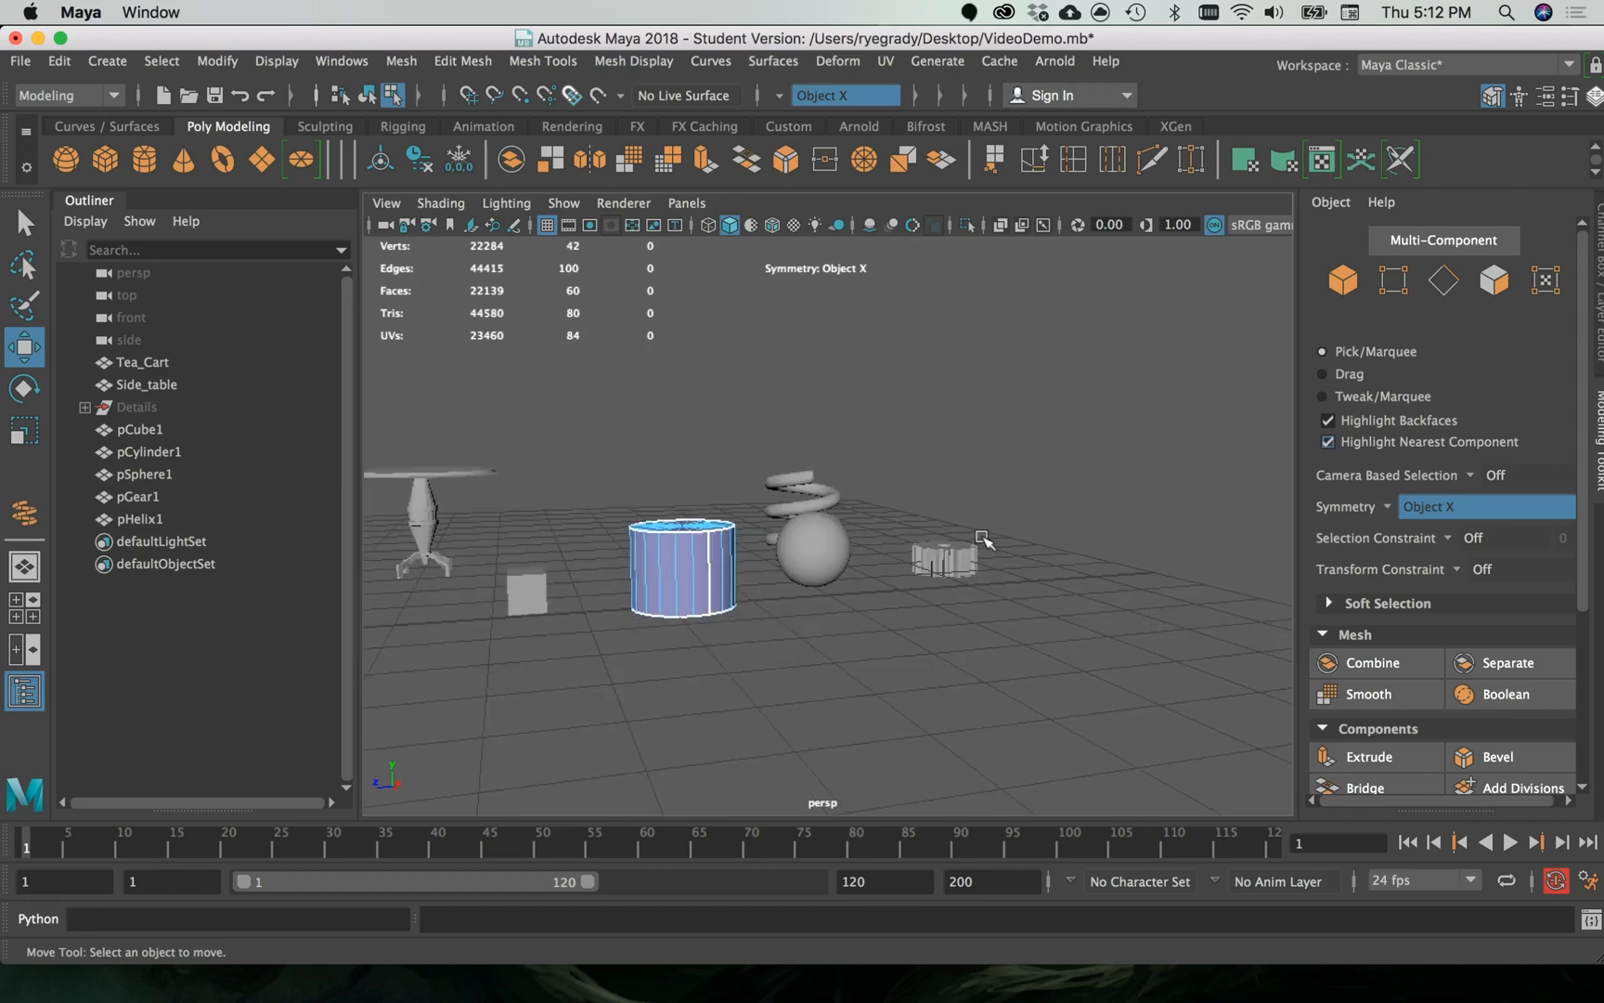
# - Select the gear and display its UV layout in the UV Editor
pyautogui.click(940, 560)
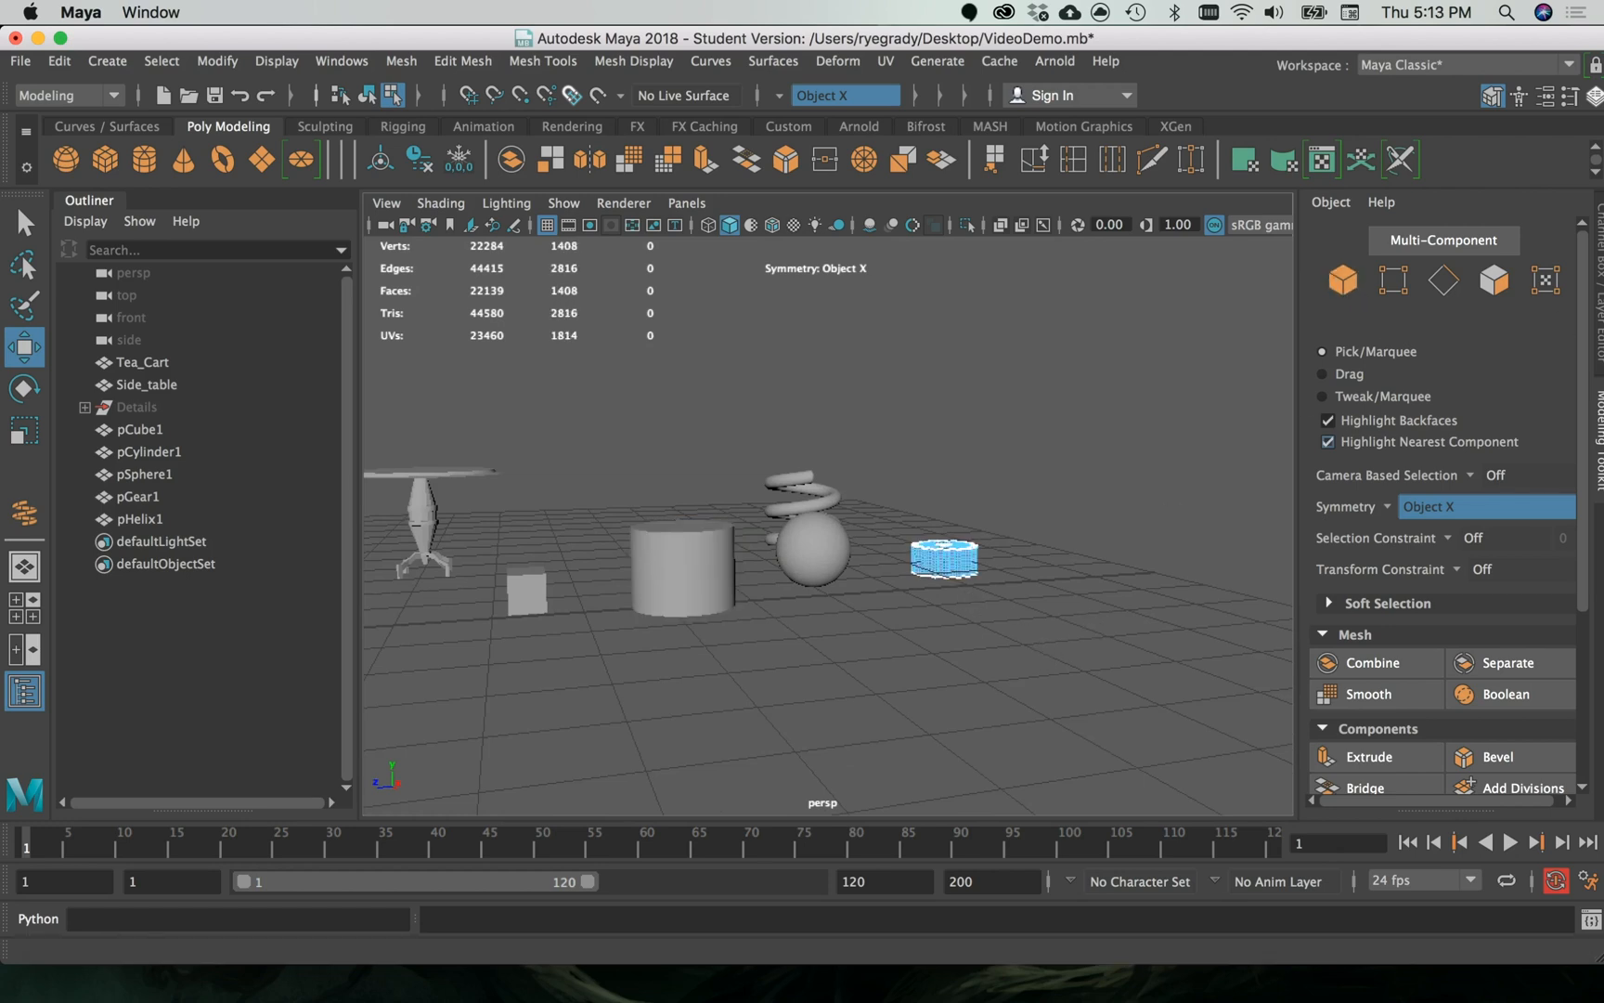
pyautogui.moveTo(1603, 180); pyautogui.dragTo(977, 150)
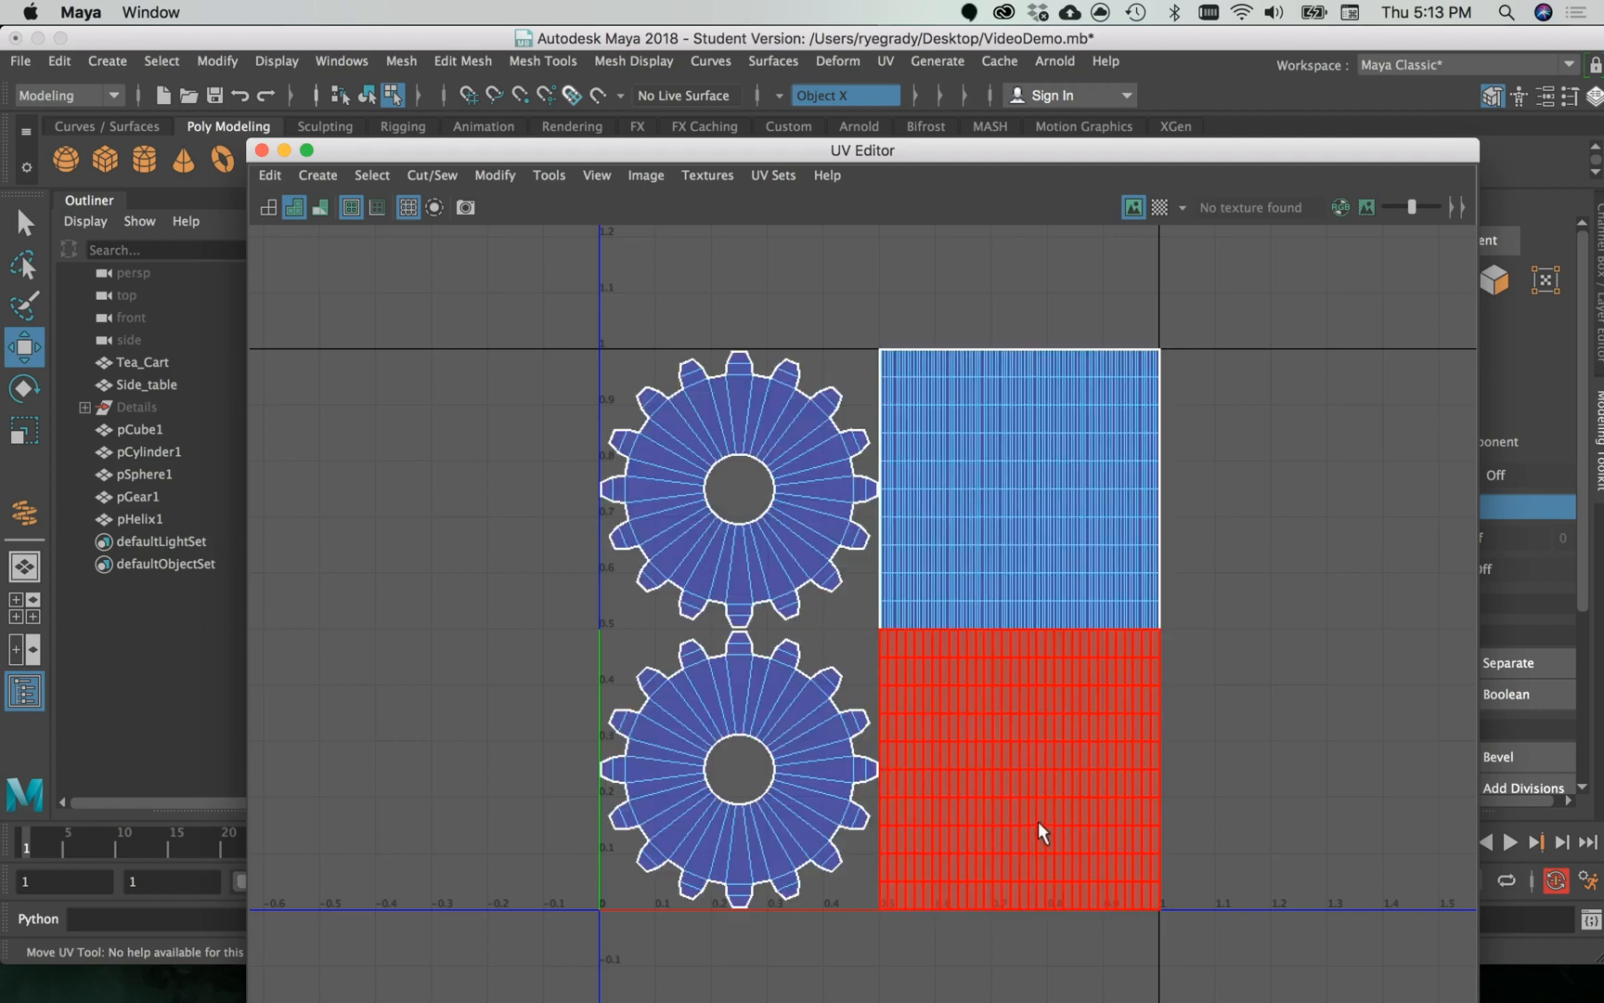
pyautogui.moveTo(953, 151); pyautogui.dragTo(1012, 162)
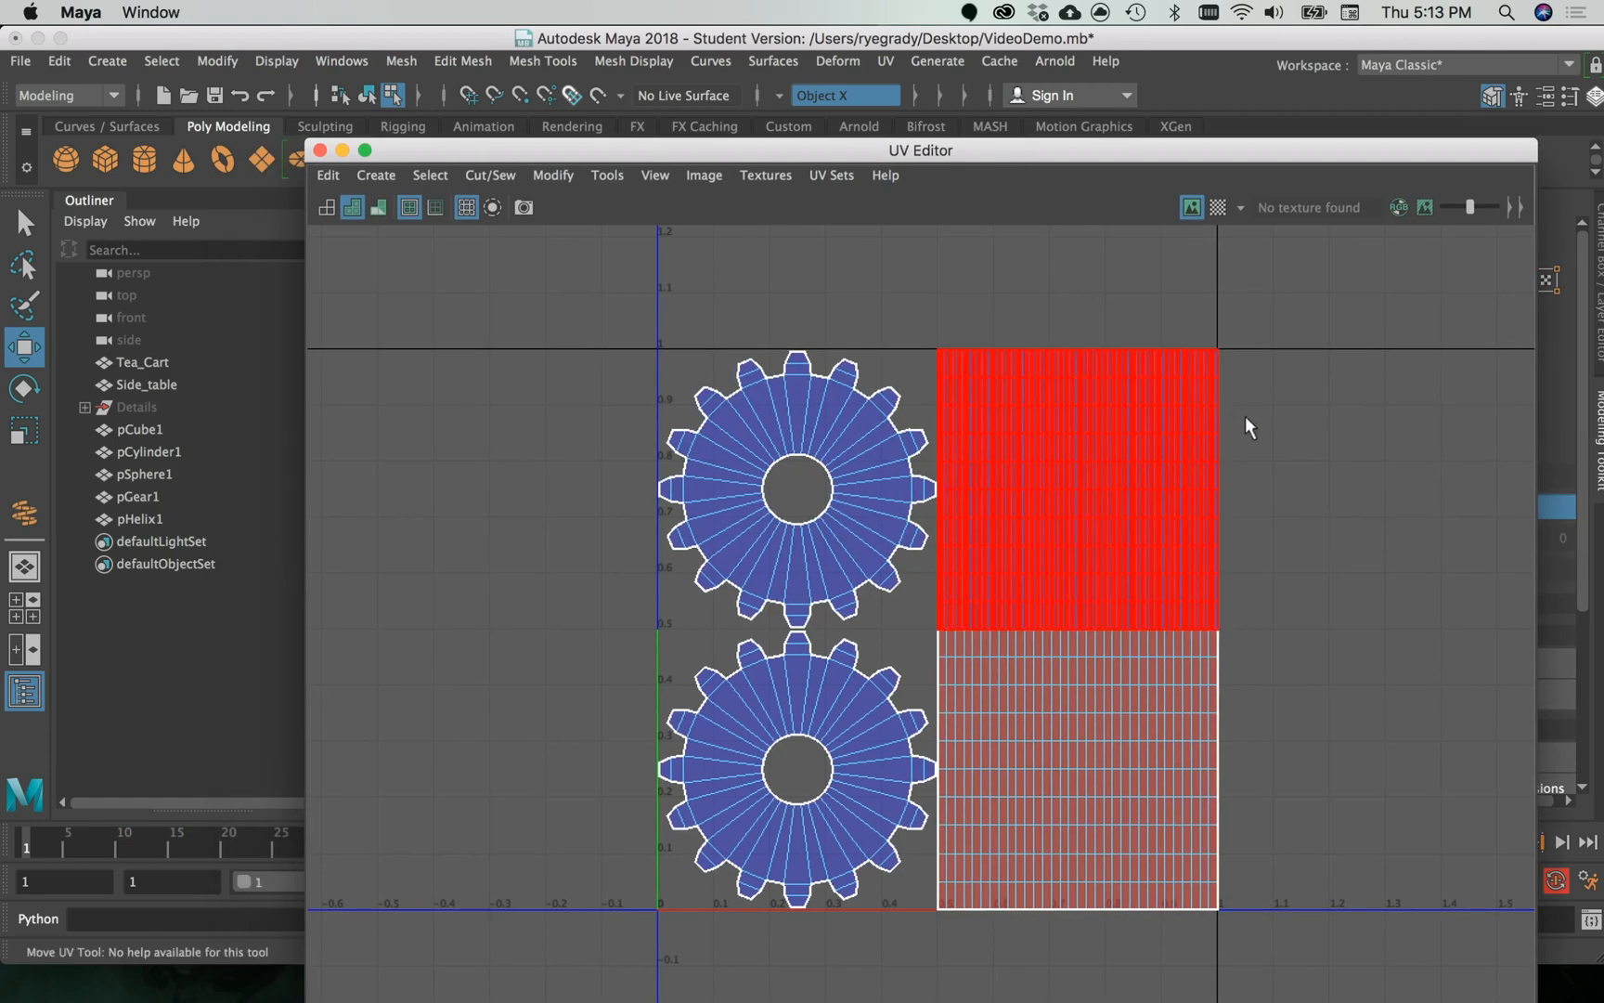
# - Select the gear's UV shells one after another, finish on the upper rectangular shell, and move the UV Editor out of the way
pyautogui.click(1070, 377)
pyautogui.click(848, 566)
pyautogui.click(881, 791)
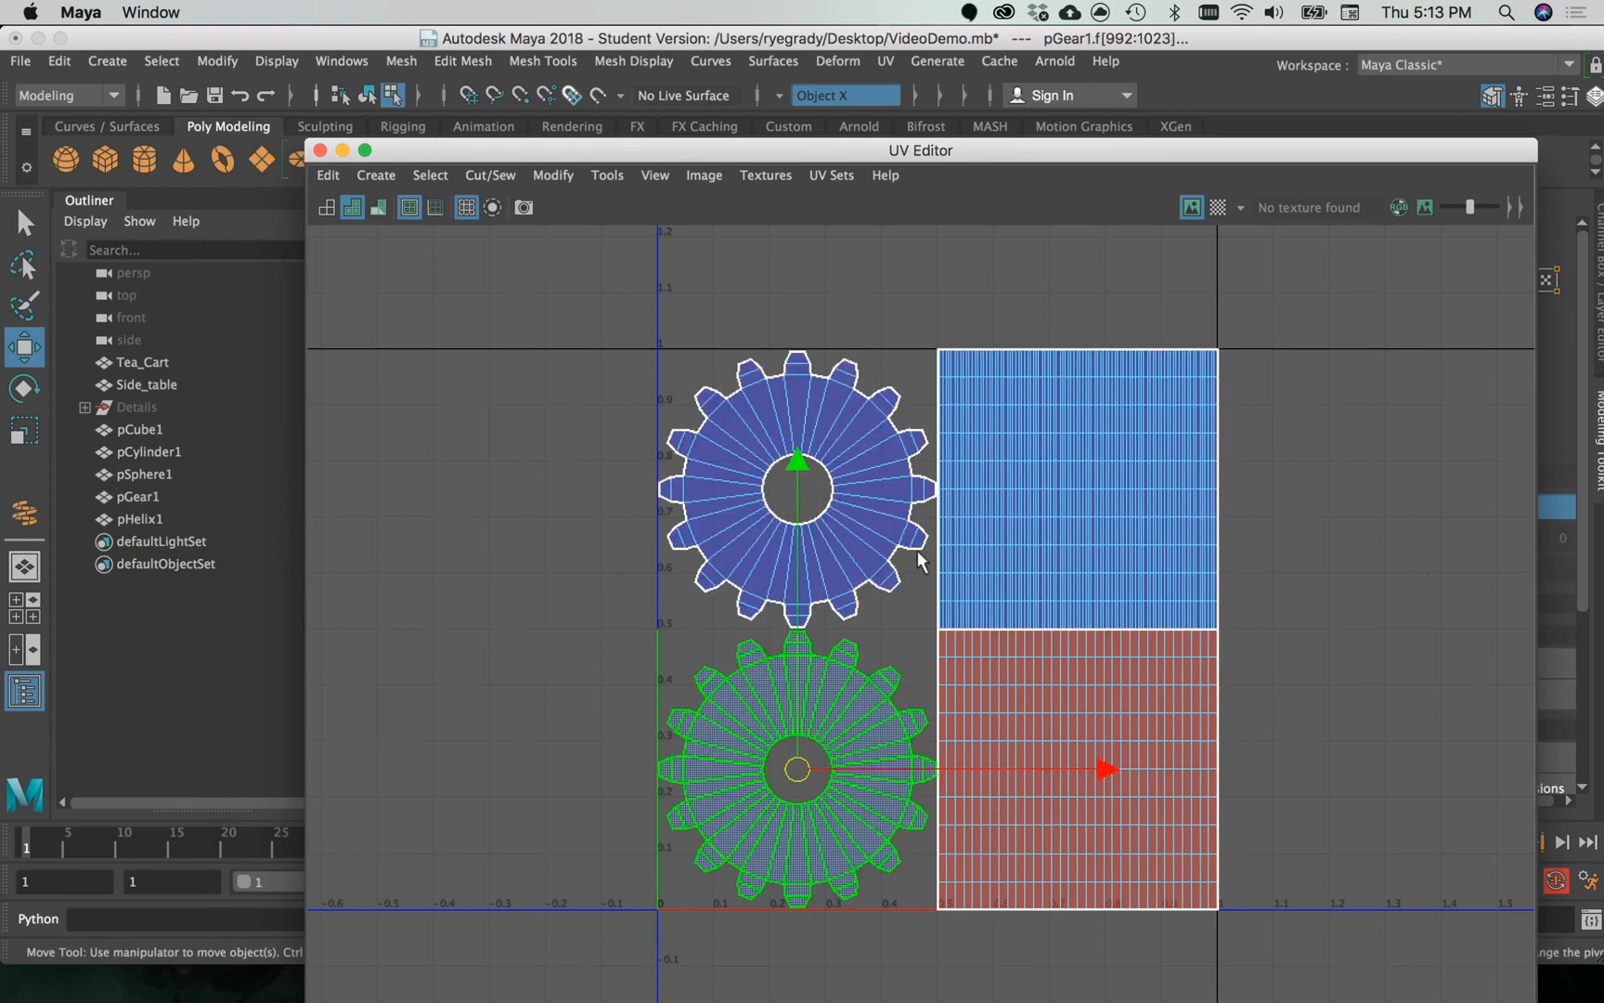
pyautogui.click(1020, 521)
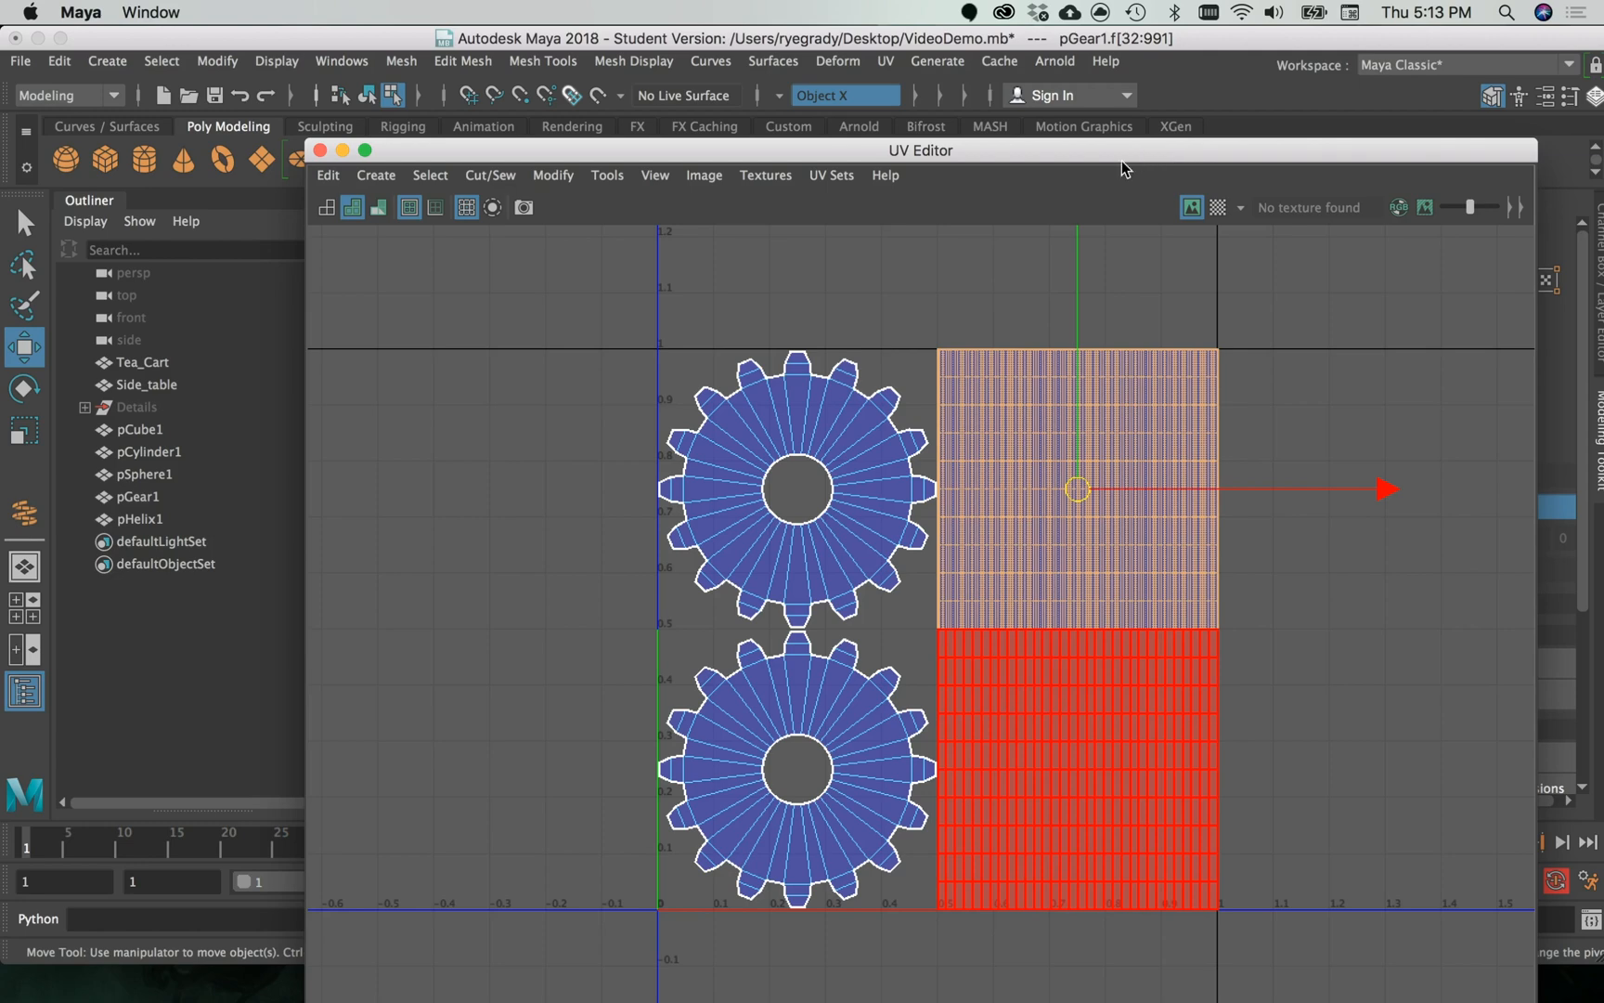
pyautogui.moveTo(1122, 161); pyautogui.dragTo(1253, 1001)
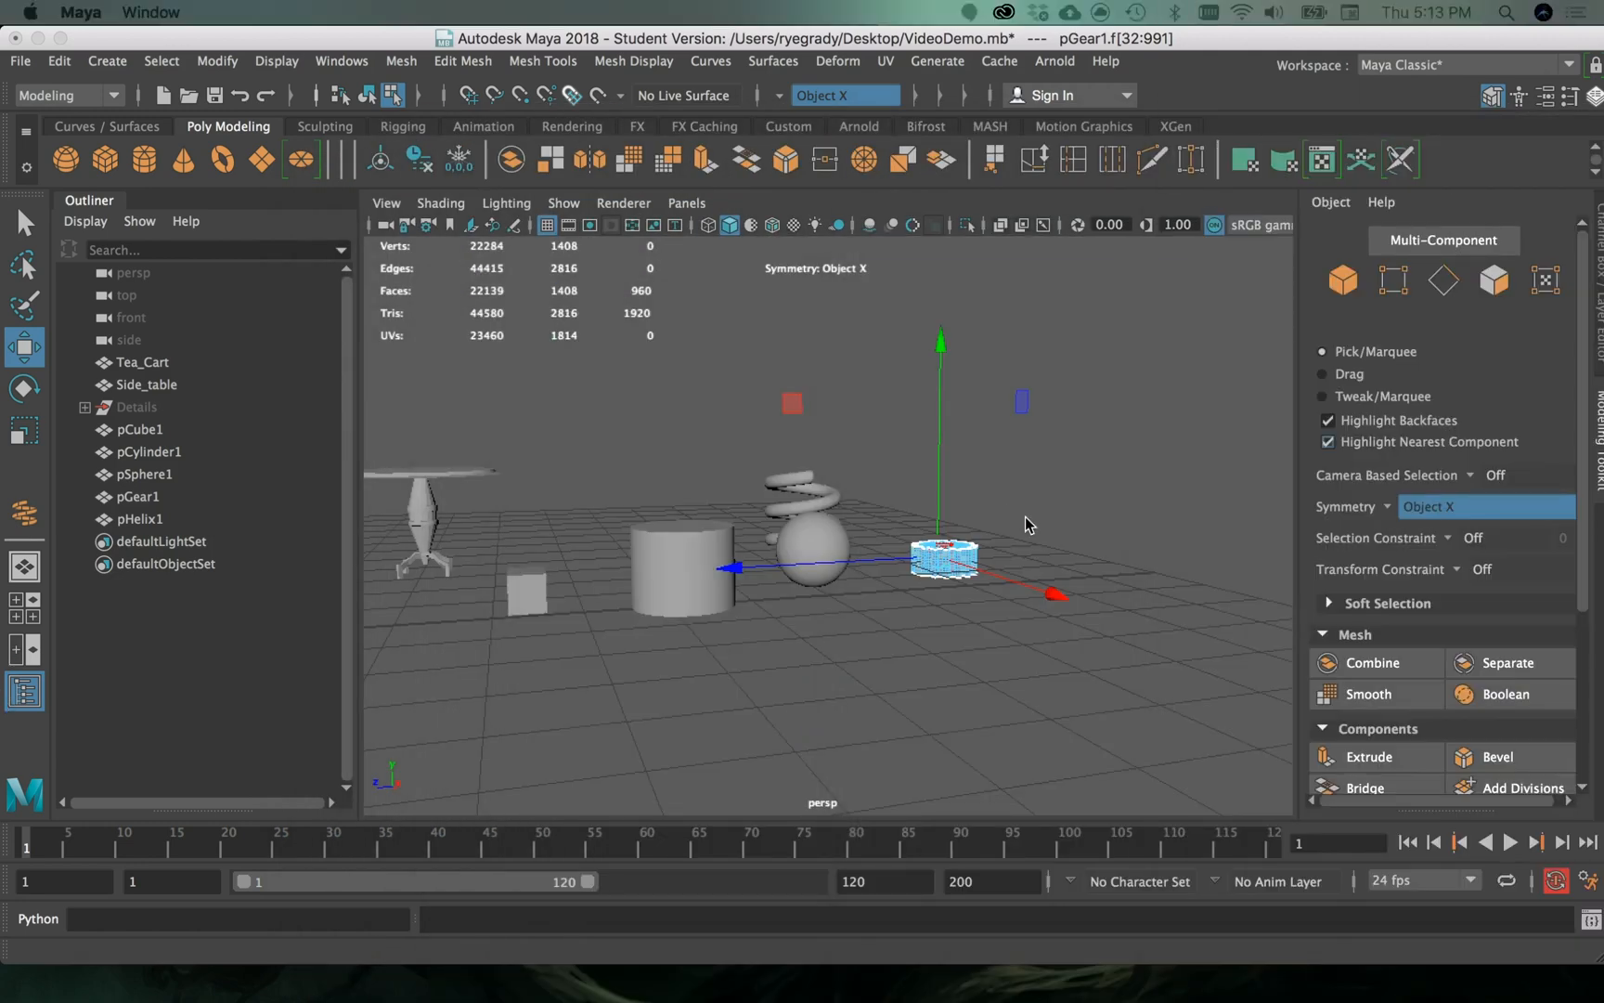
# - Examine the side table and tea cart alongside the primitive shapes in the perspective view
pyautogui.scroll(5, 512, 574)
pyautogui.scroll(-6, 511, 574)
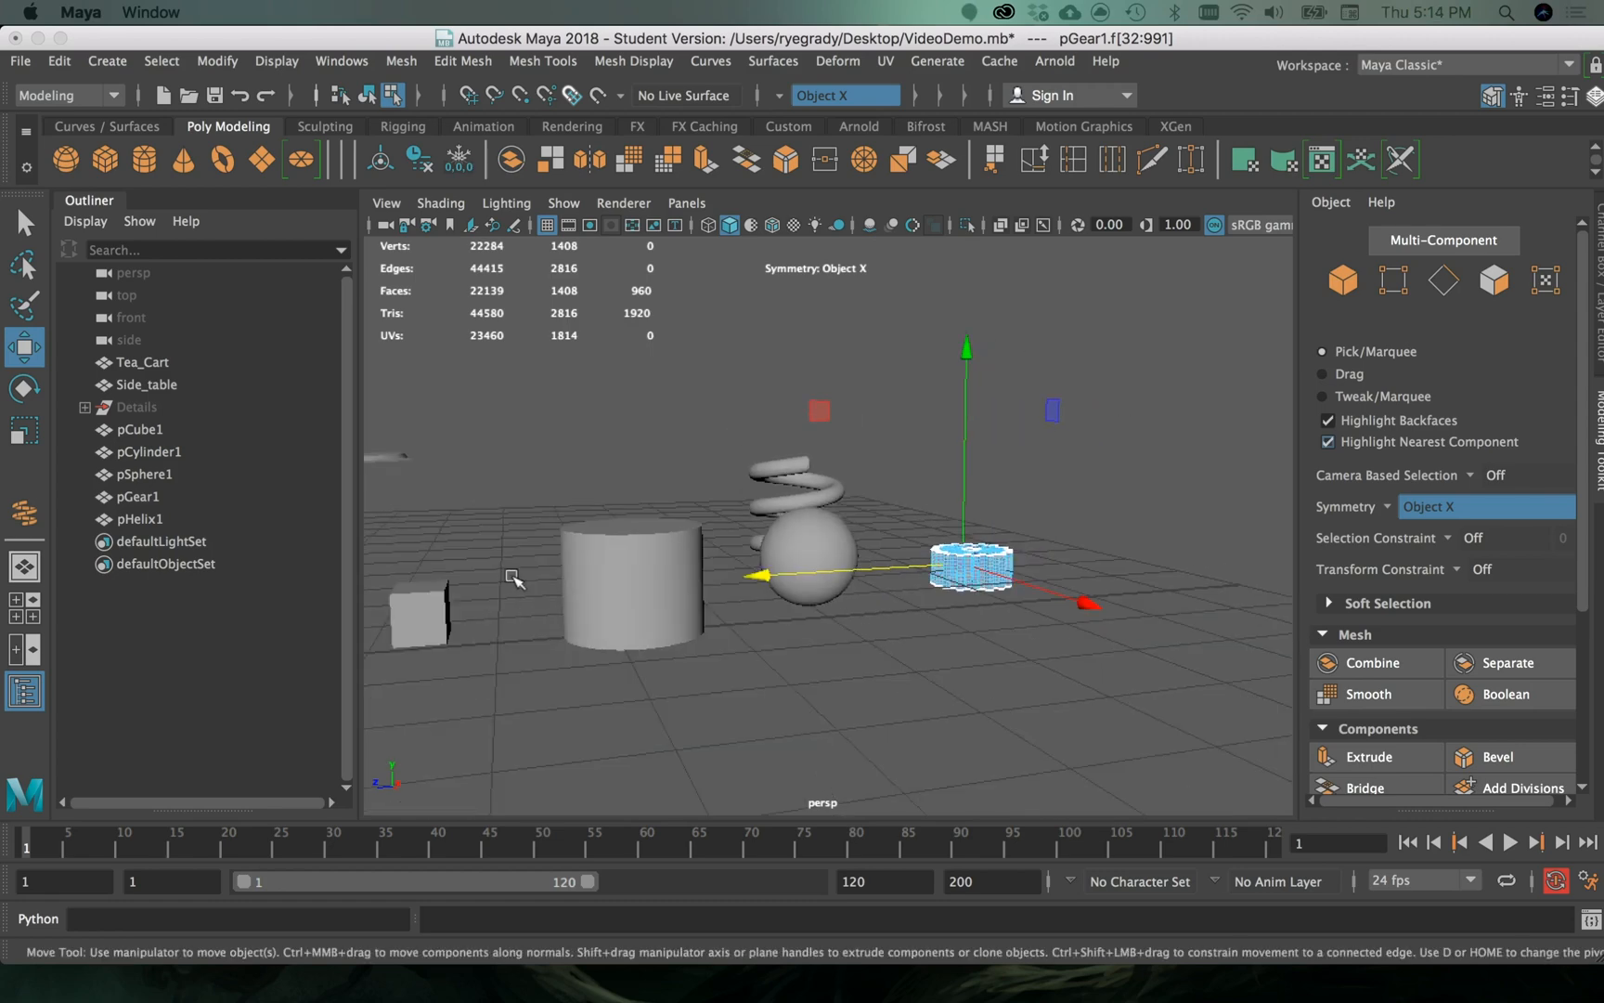
pyautogui.click(522, 515)
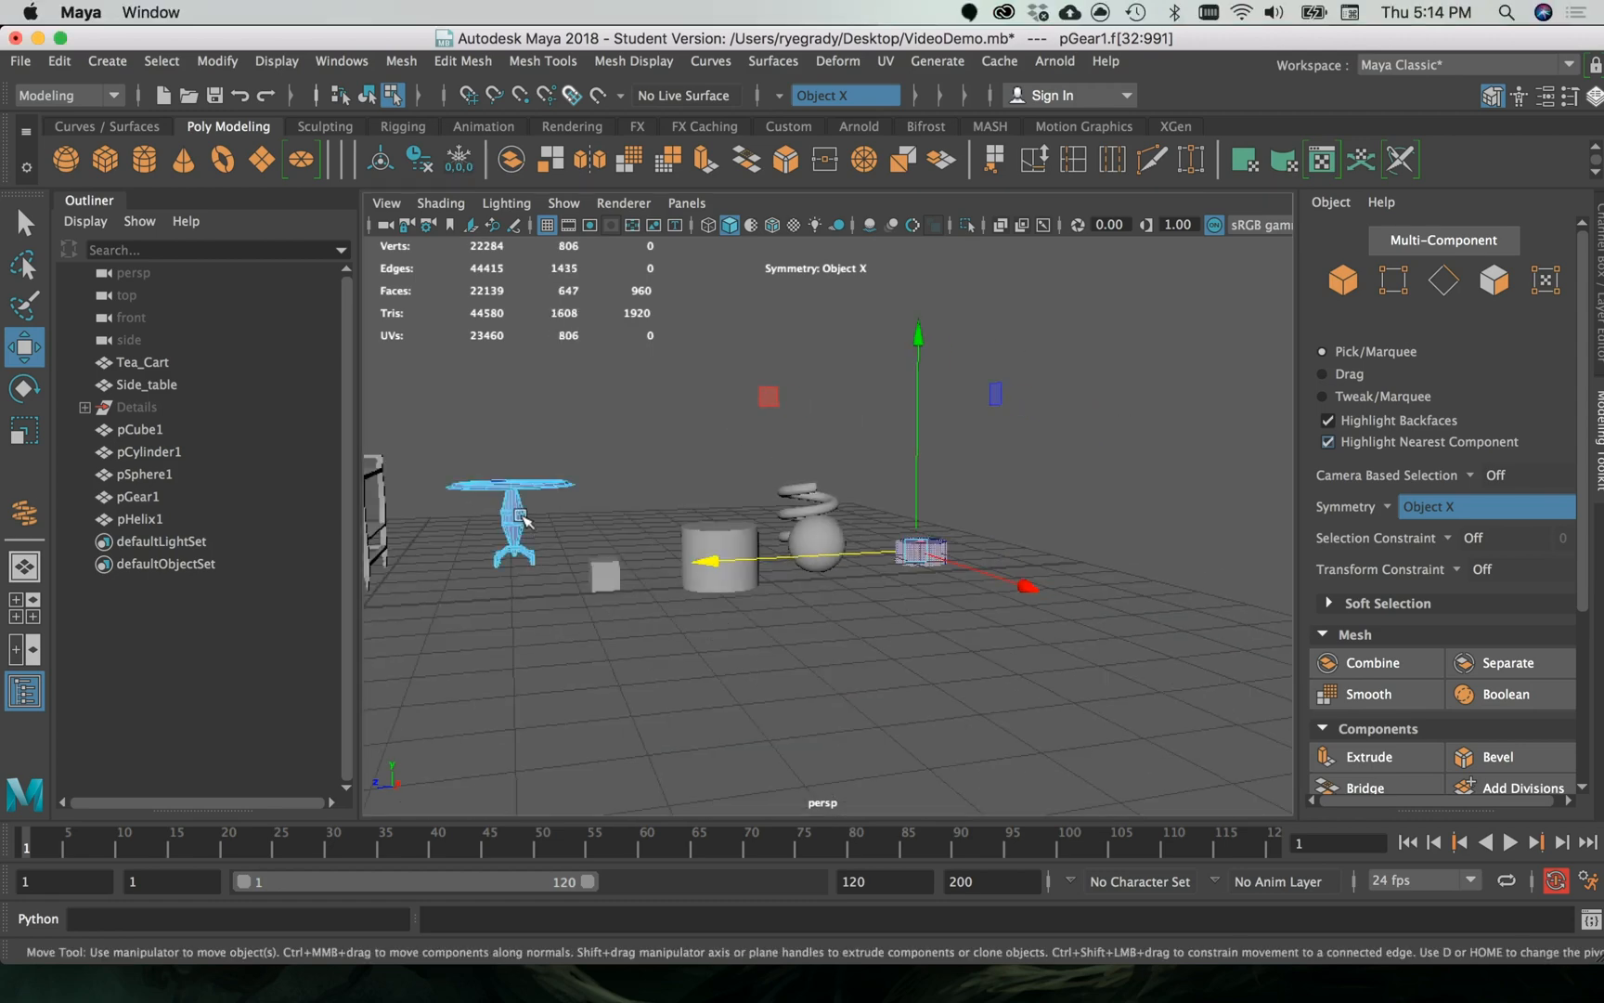
pyautogui.scroll(-2, 590, 507)
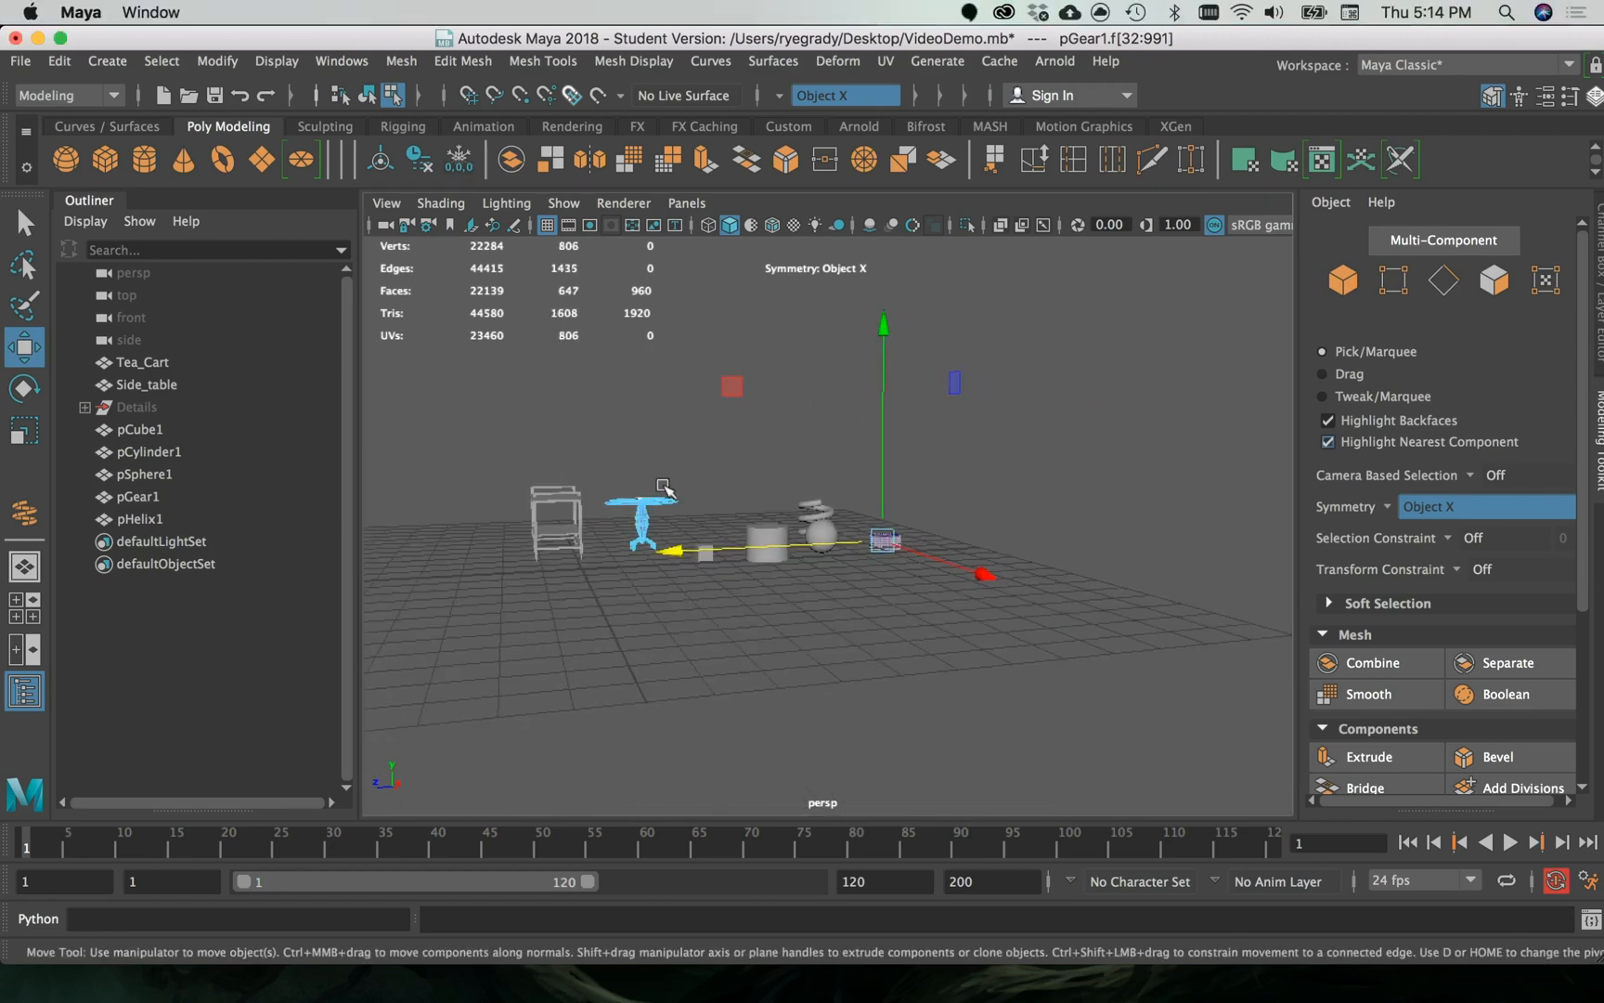
pyautogui.keyDown('alt'); pyautogui.moveTo(661, 436); pyautogui.dragTo(974, 411, button='middle'); pyautogui.keyUp('alt')
pyautogui.keyDown('alt'); pyautogui.moveTo(829, 401); pyautogui.dragTo(808, 418, button='middle'); pyautogui.keyUp('alt')
pyautogui.scroll(5, 1052, 489)
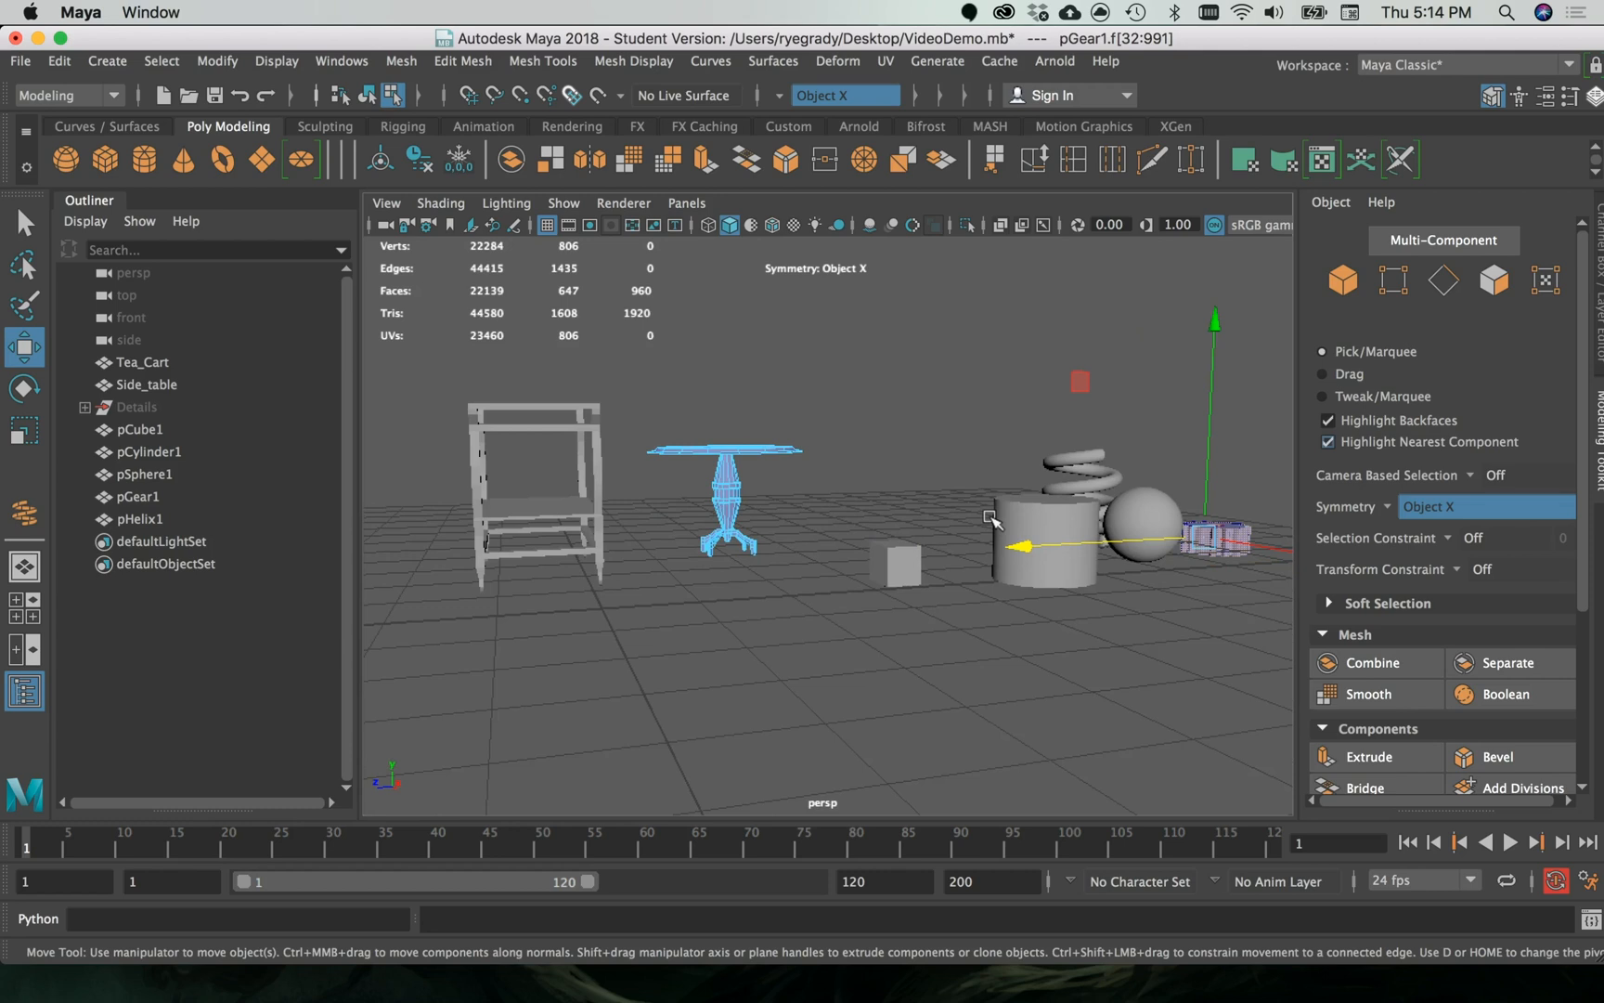
# - Select the whole ring of side faces around the cylinder
pyautogui.click(1021, 506)
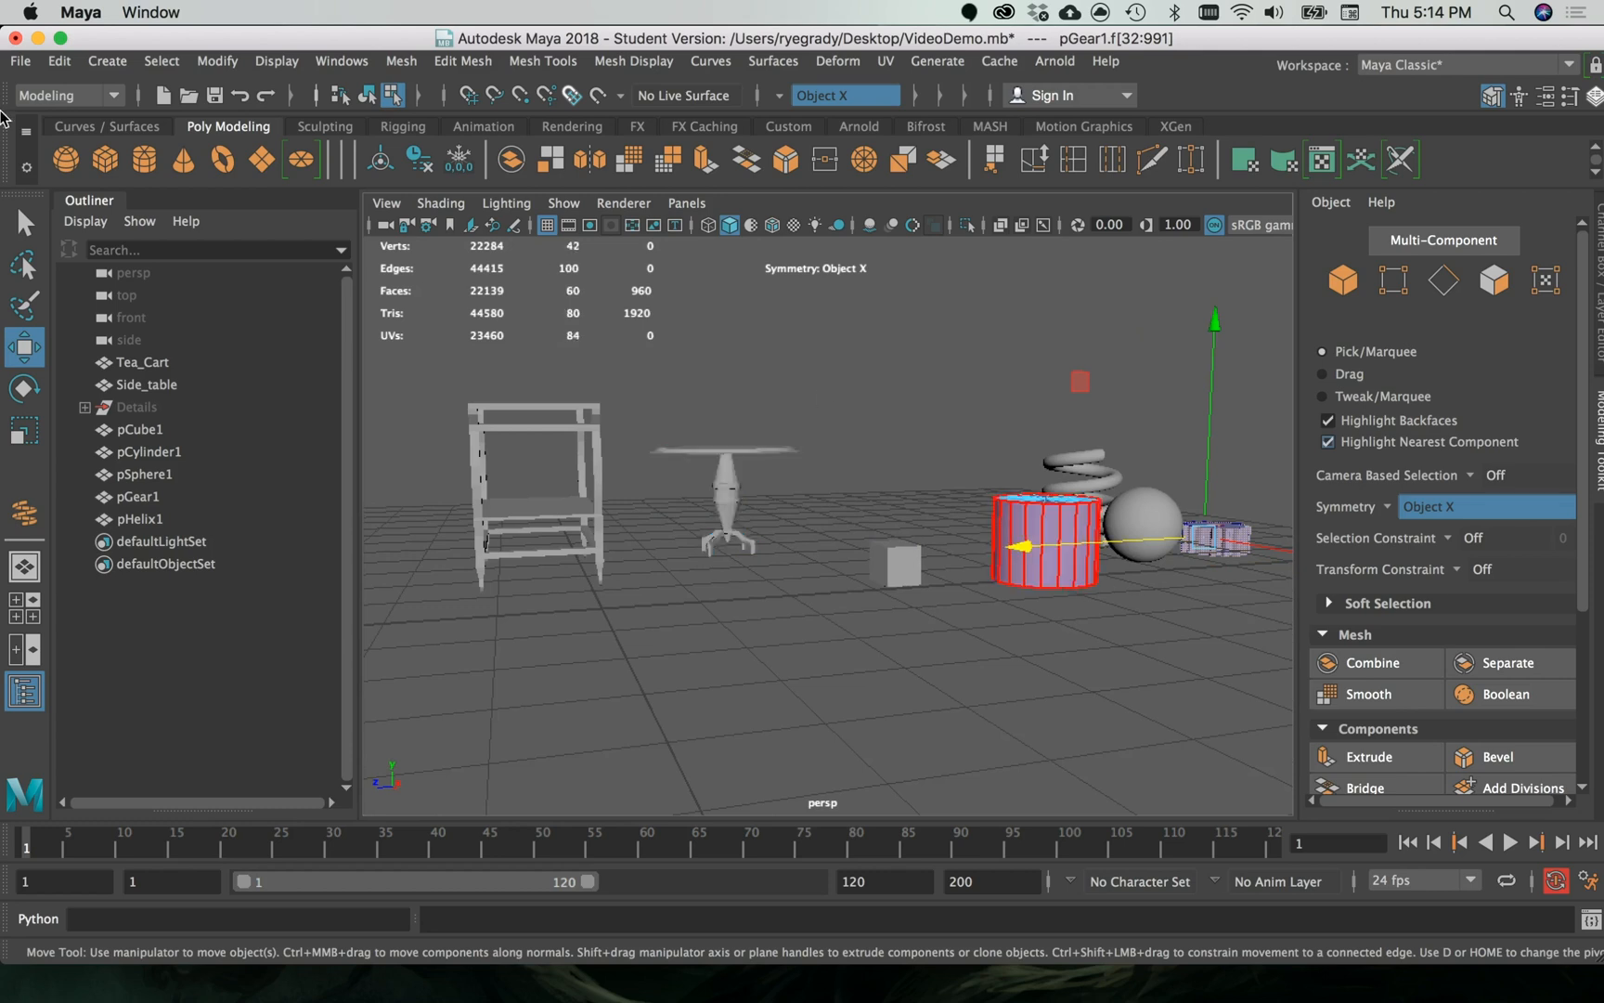
pyautogui.doubleClick(1031, 539)
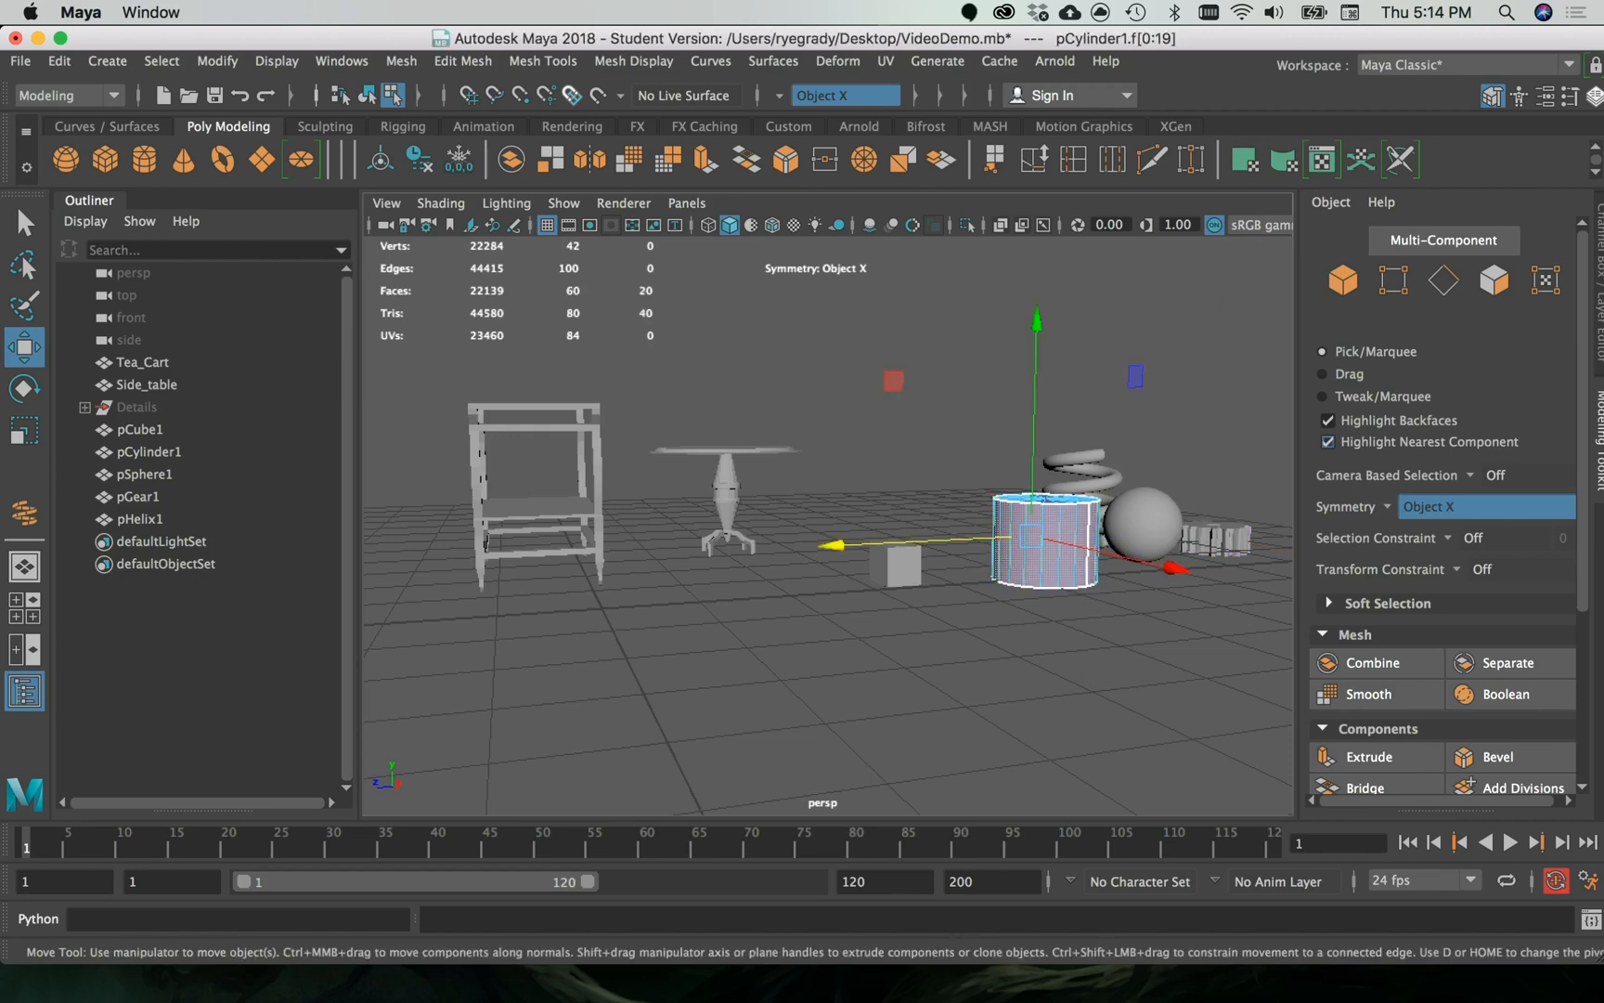
# - Turn on the checker map for the cylinder in the UV Editor, move the editor aside and inspect the pattern on the cylinder's side faces
pyautogui.moveTo(562, 1001); pyautogui.dragTo(565, 96)
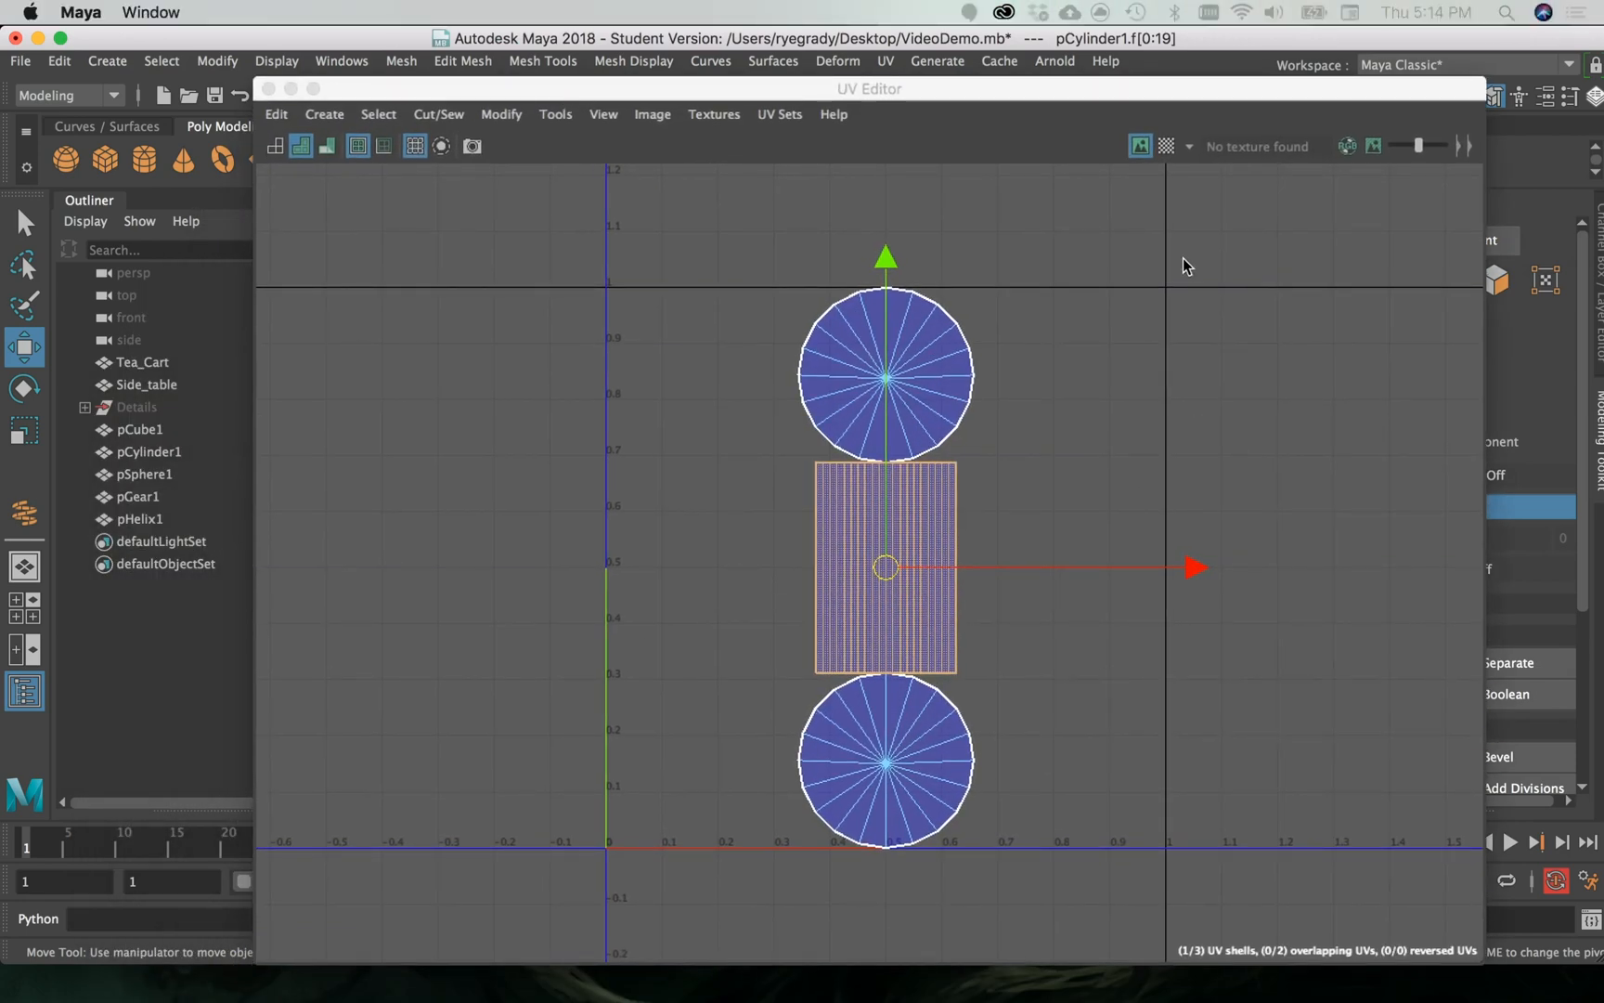
pyautogui.click(1170, 151)
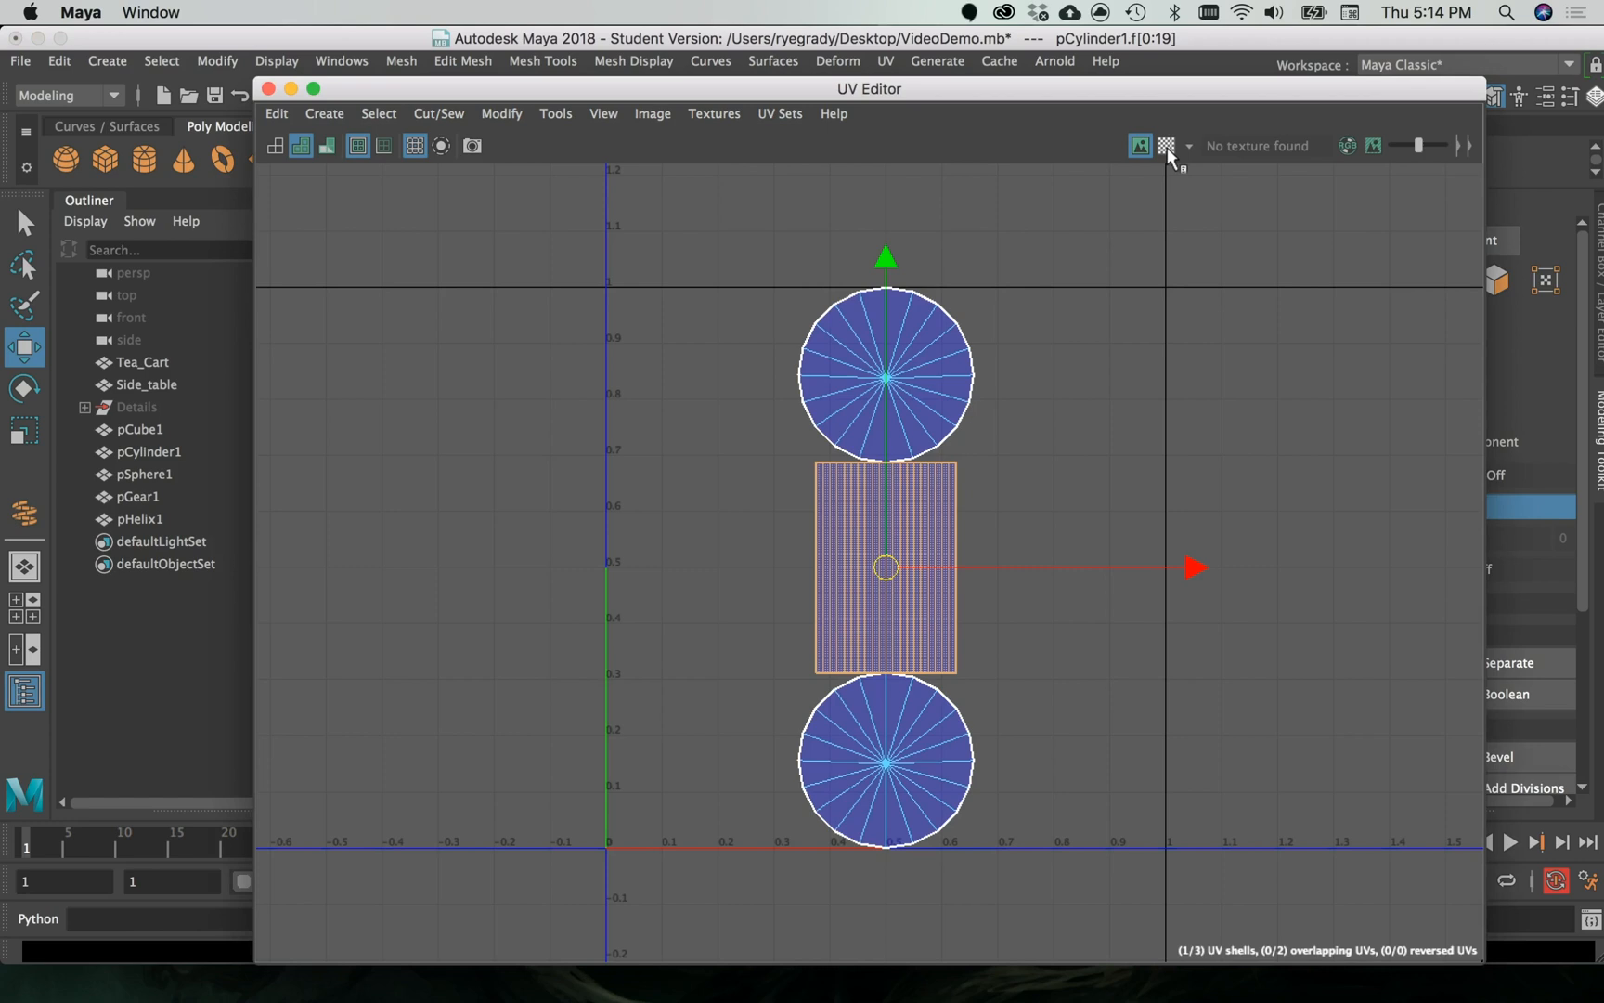
pyautogui.click(1167, 148)
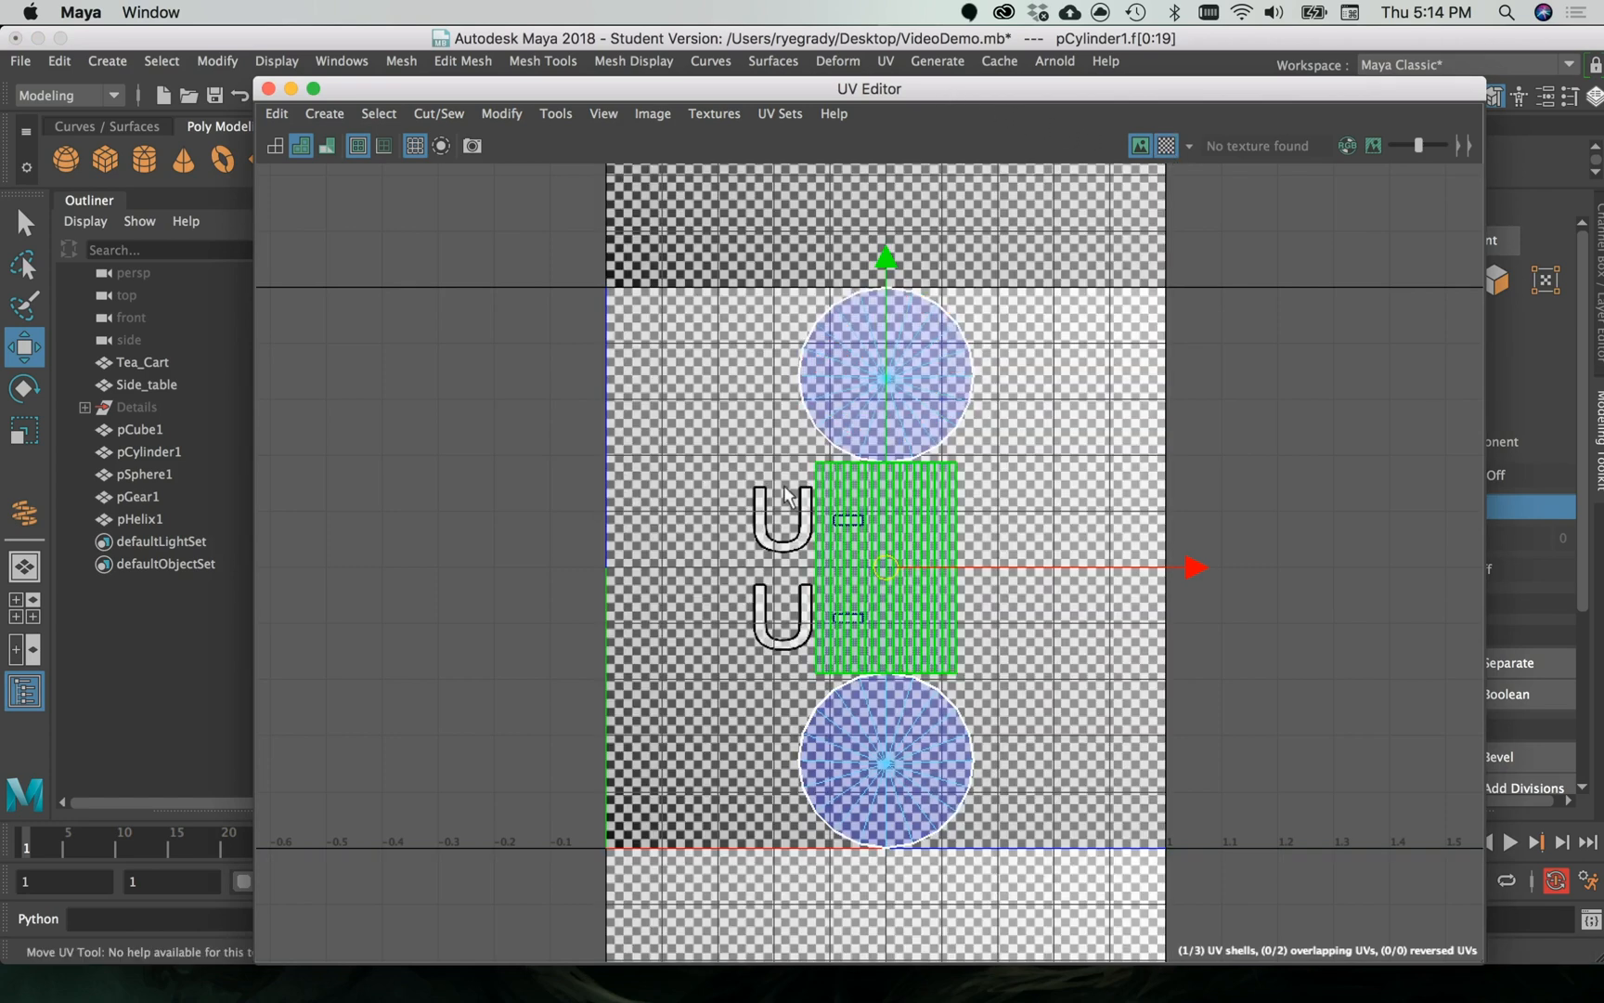
pyautogui.moveTo(855, 91); pyautogui.dragTo(1603, 145)
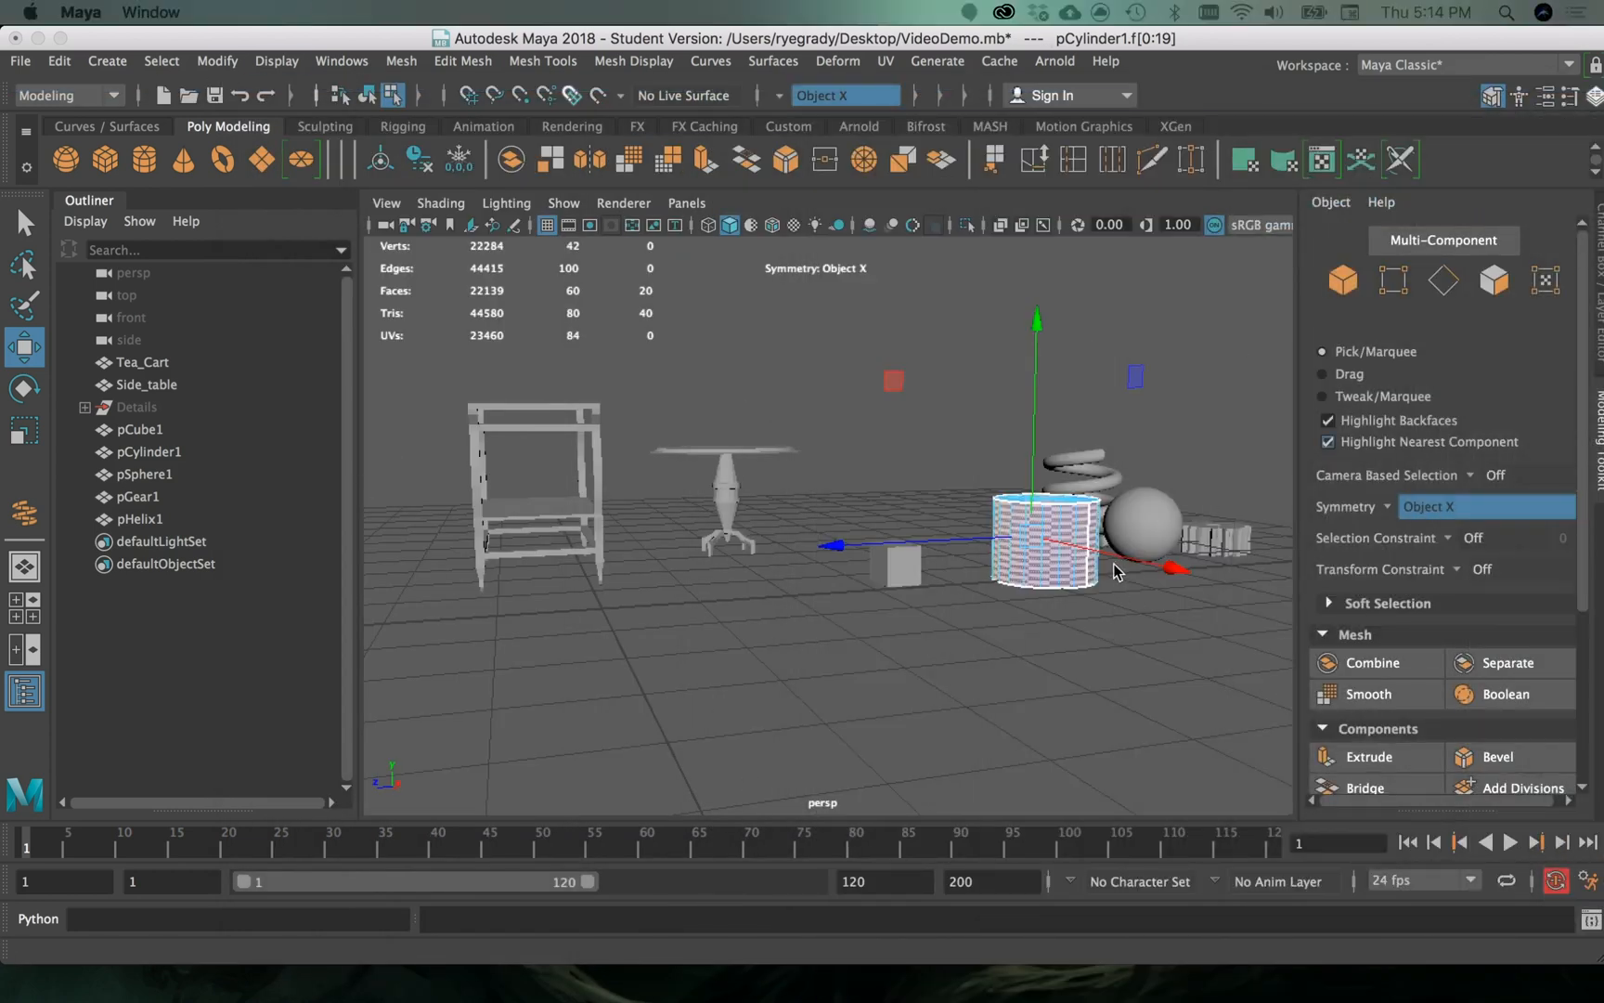
pyautogui.scroll(-5, 1019, 561)
pyautogui.scroll(12, 1018, 561)
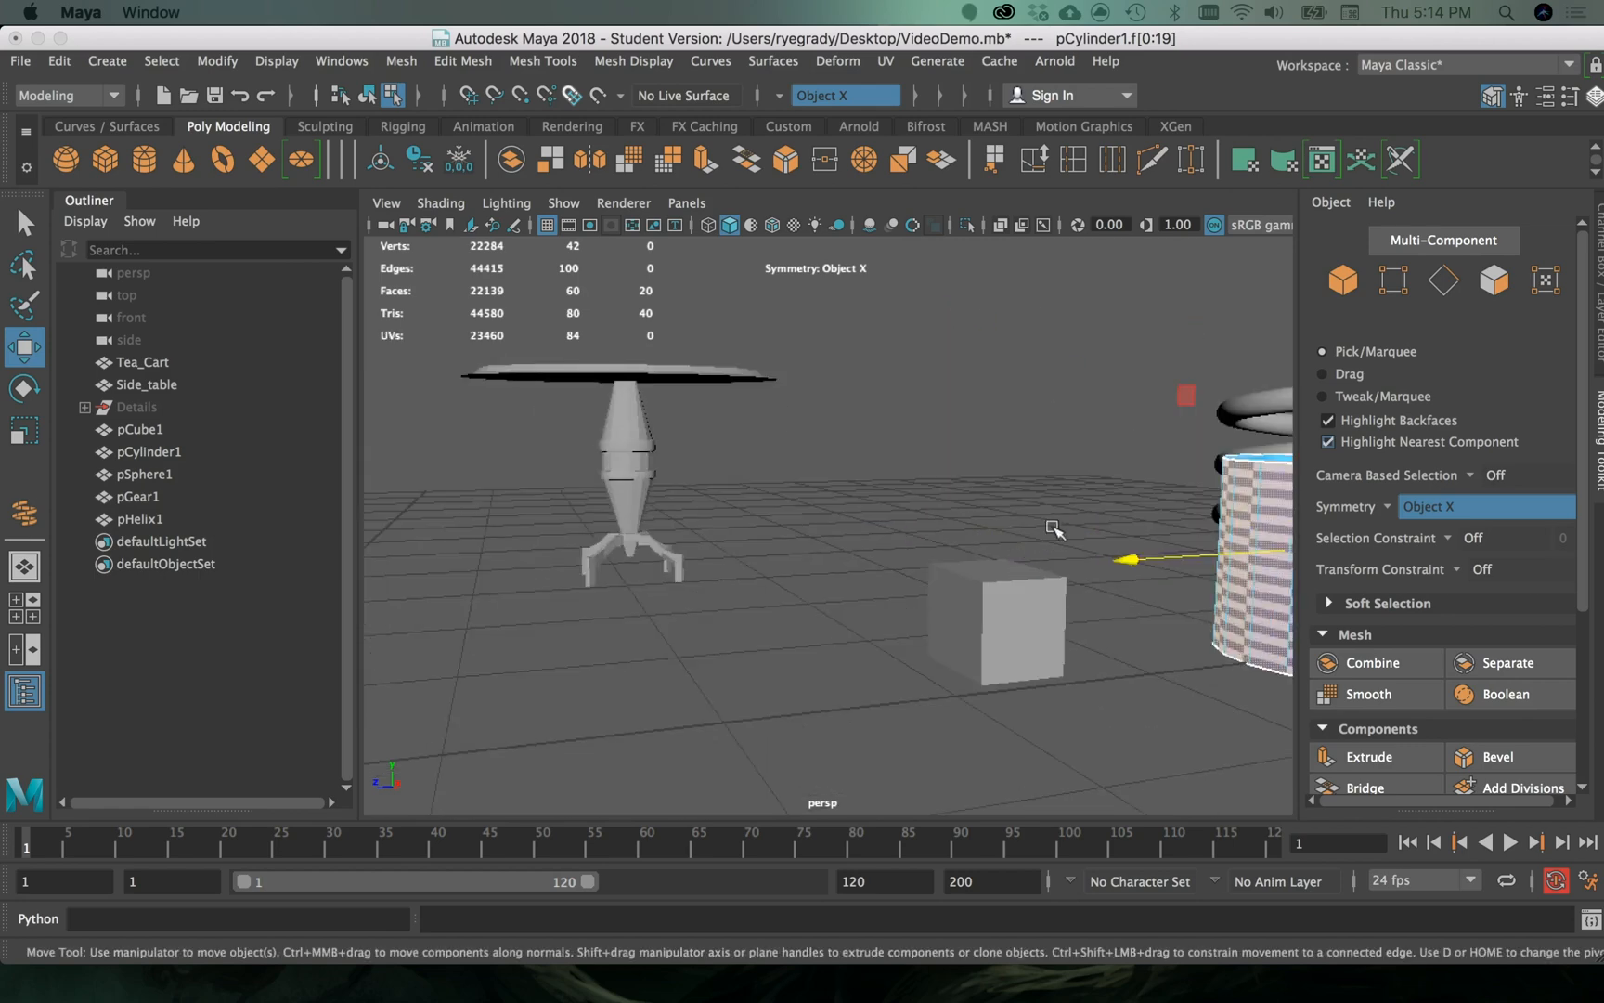
pyautogui.click(1095, 475)
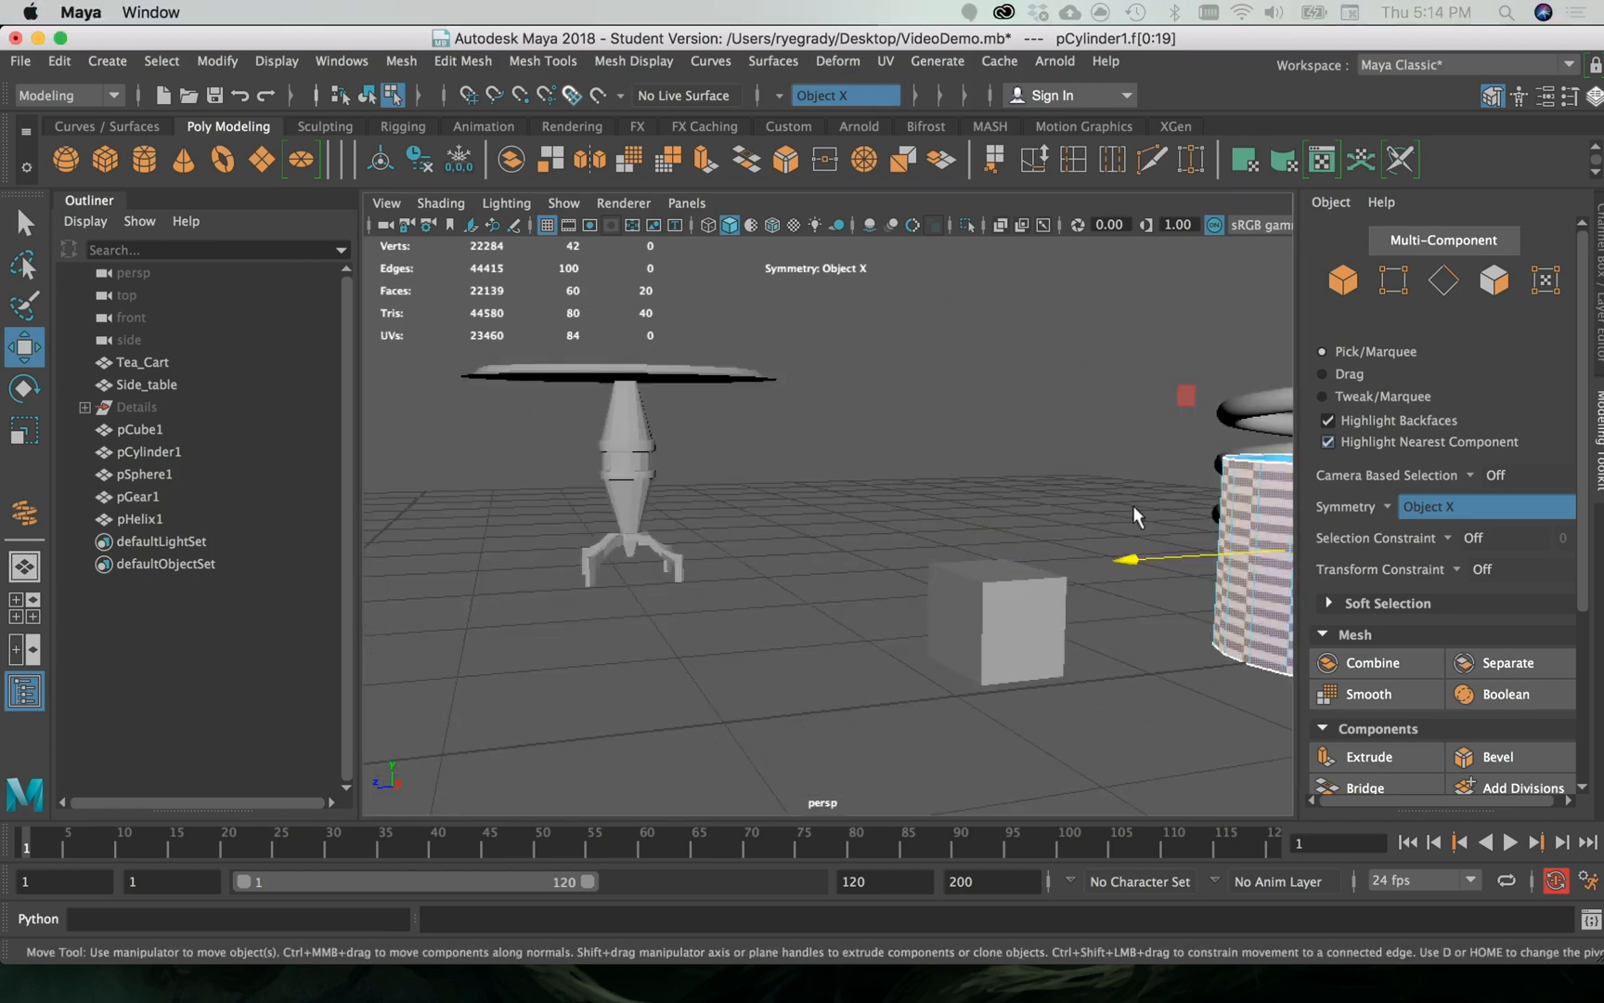
pyautogui.keyDown('alt'); pyautogui.moveTo(1132, 505); pyautogui.dragTo(655, 548); pyautogui.keyUp('alt')
pyautogui.keyDown('alt'); pyautogui.moveTo(685, 545); pyautogui.dragTo(914, 538, button='middle'); pyautogui.keyUp('alt')
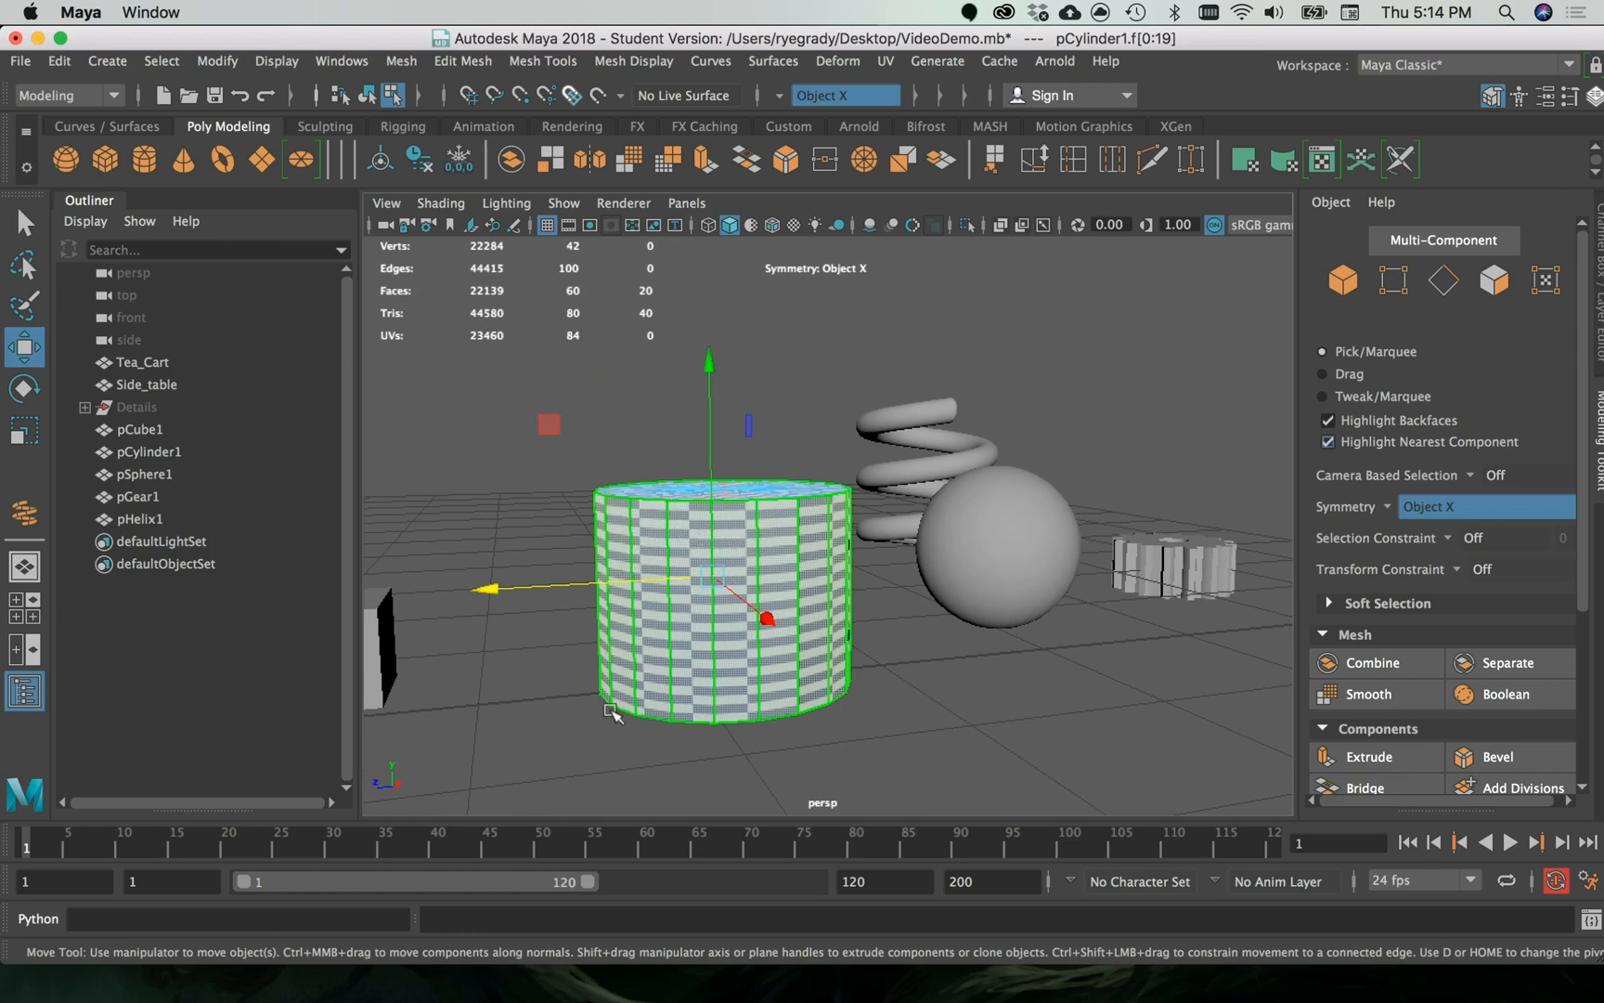
# - Select the cube and examine the checker pattern on its top and side faces in the perspective view
pyautogui.keyDown('alt'); pyautogui.moveTo(553, 602); pyautogui.dragTo(1134, 639, button='middle'); pyautogui.keyUp('alt')
pyautogui.click(1098, 694)
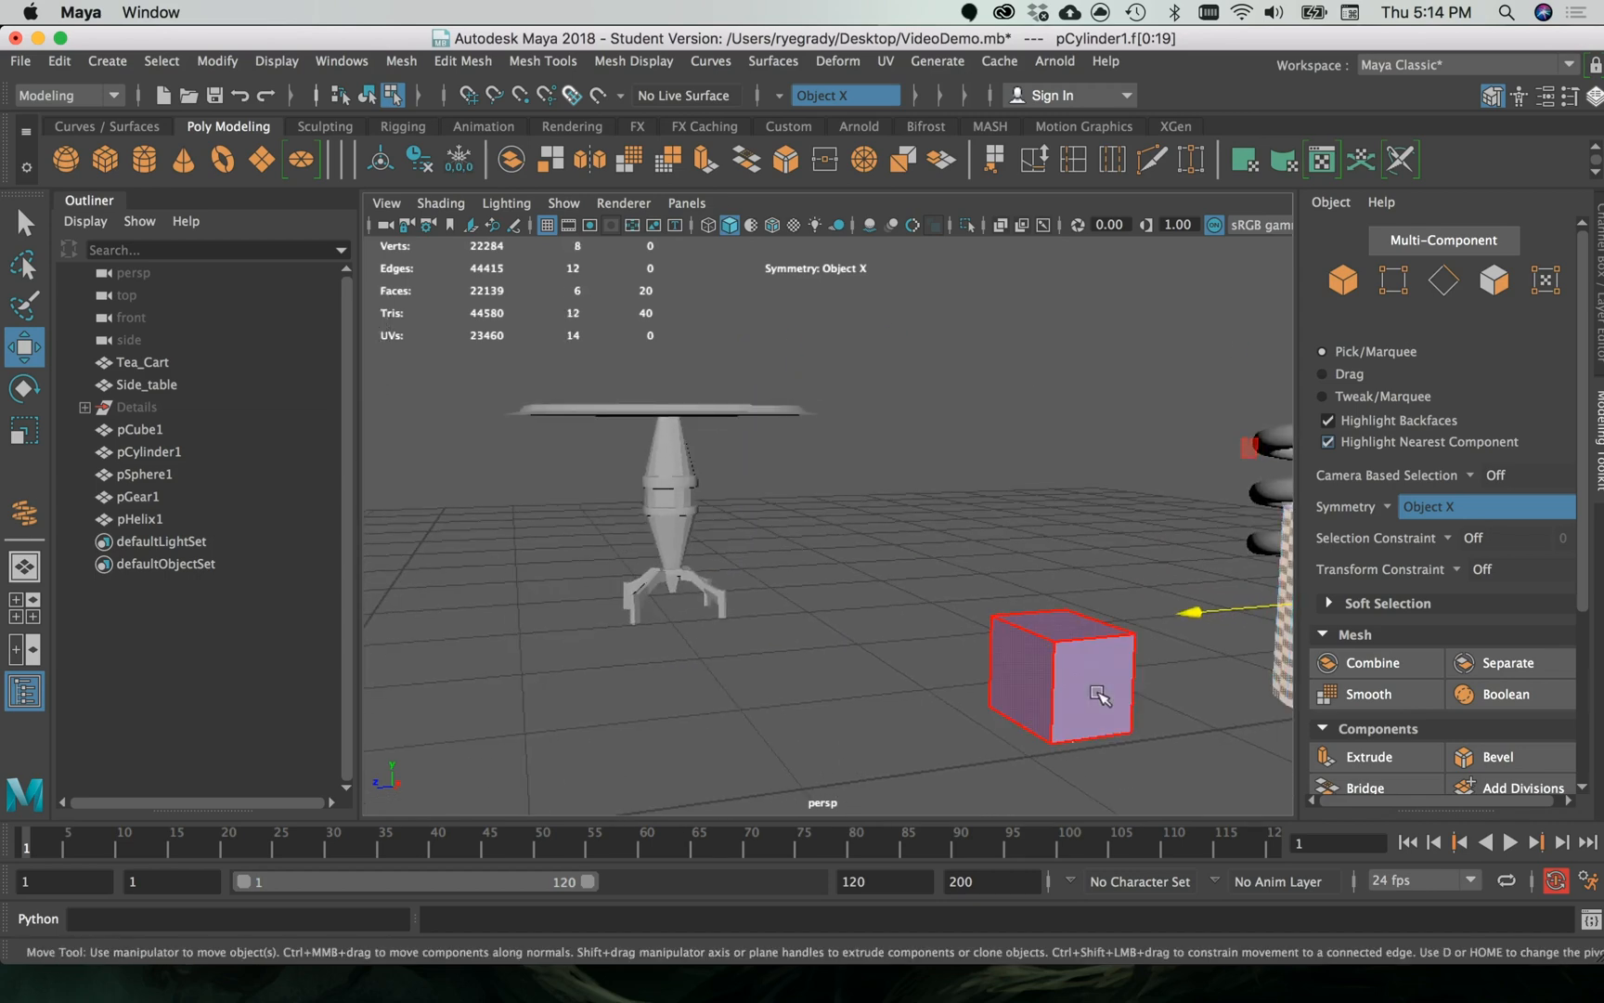
pyautogui.keyDown('alt'); pyautogui.moveTo(998, 489); pyautogui.dragTo(926, 500, button='middle'); pyautogui.keyUp('alt')
pyautogui.click(947, 565)
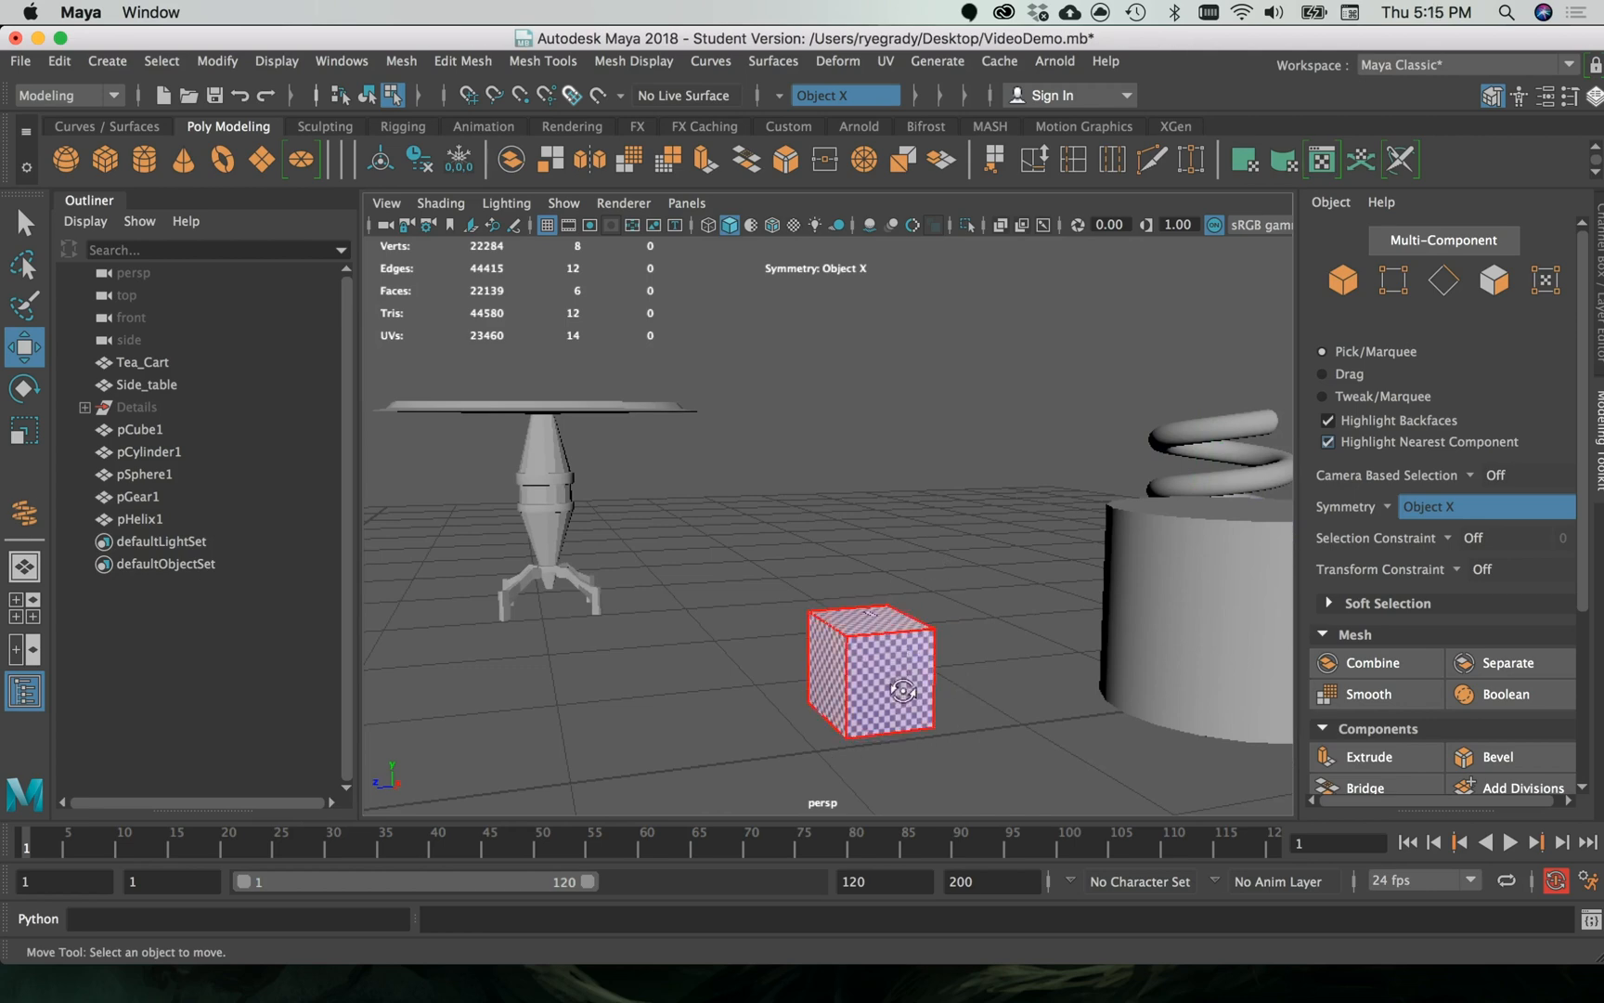
pyautogui.keyDown('alt'); pyautogui.moveTo(873, 650); pyautogui.dragTo(906, 733); pyautogui.keyUp('alt')
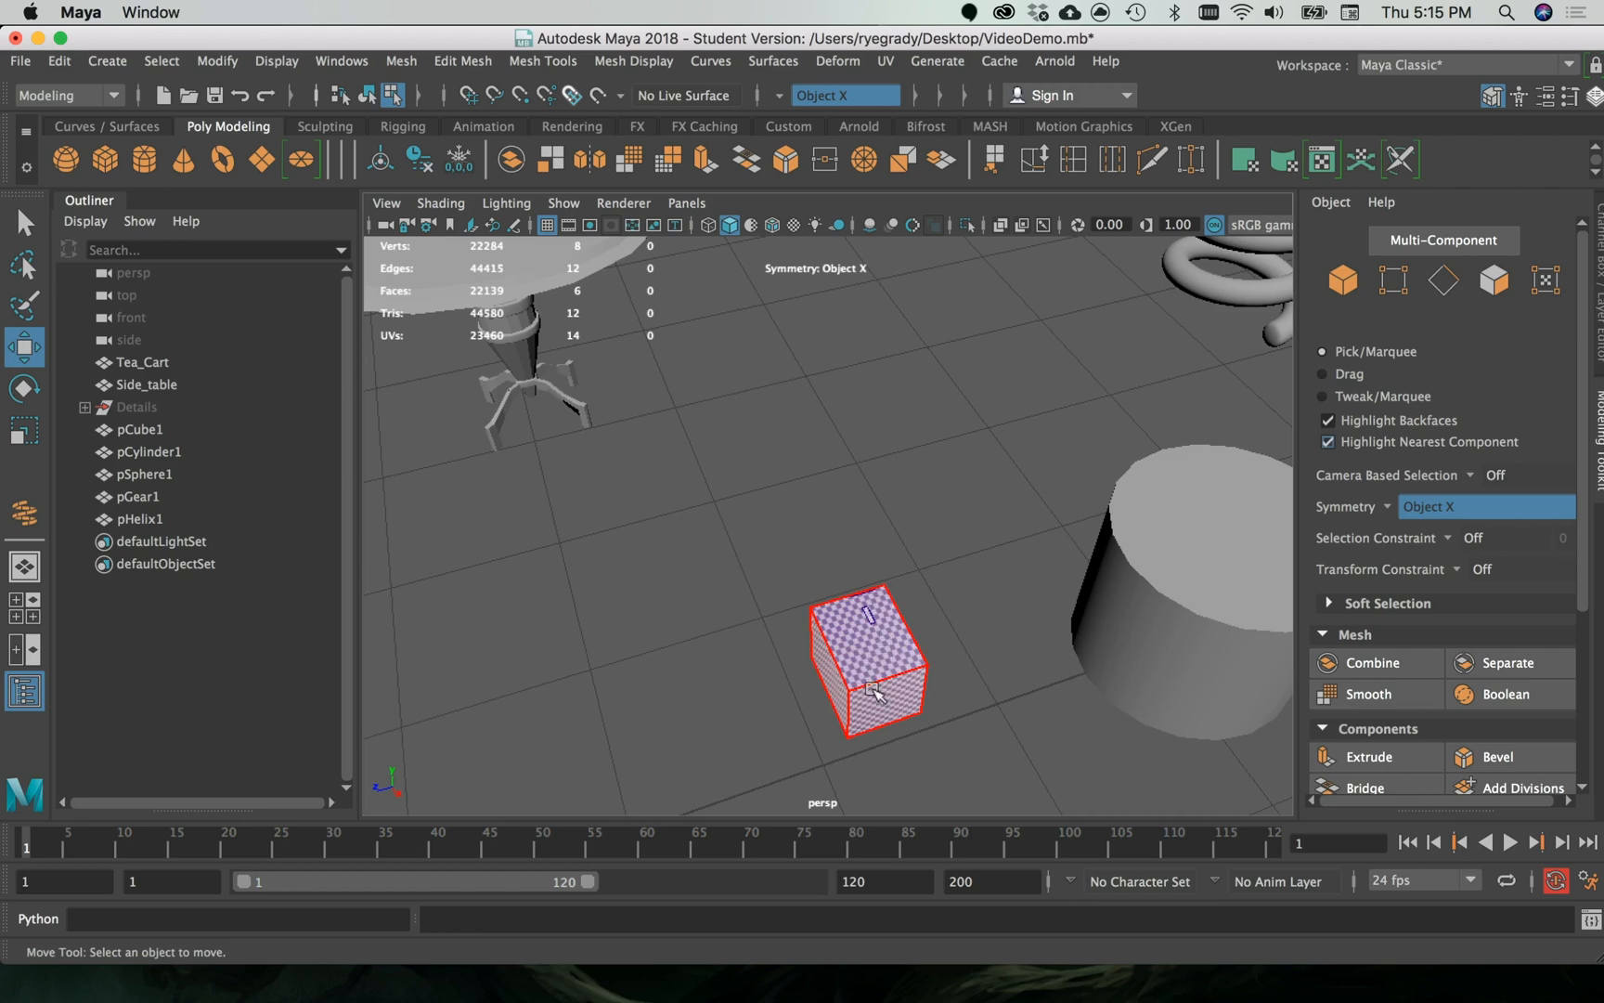
pyautogui.keyDown('alt'); pyautogui.moveTo(909, 636); pyautogui.dragTo(859, 641, button='middle'); pyautogui.keyUp('alt')
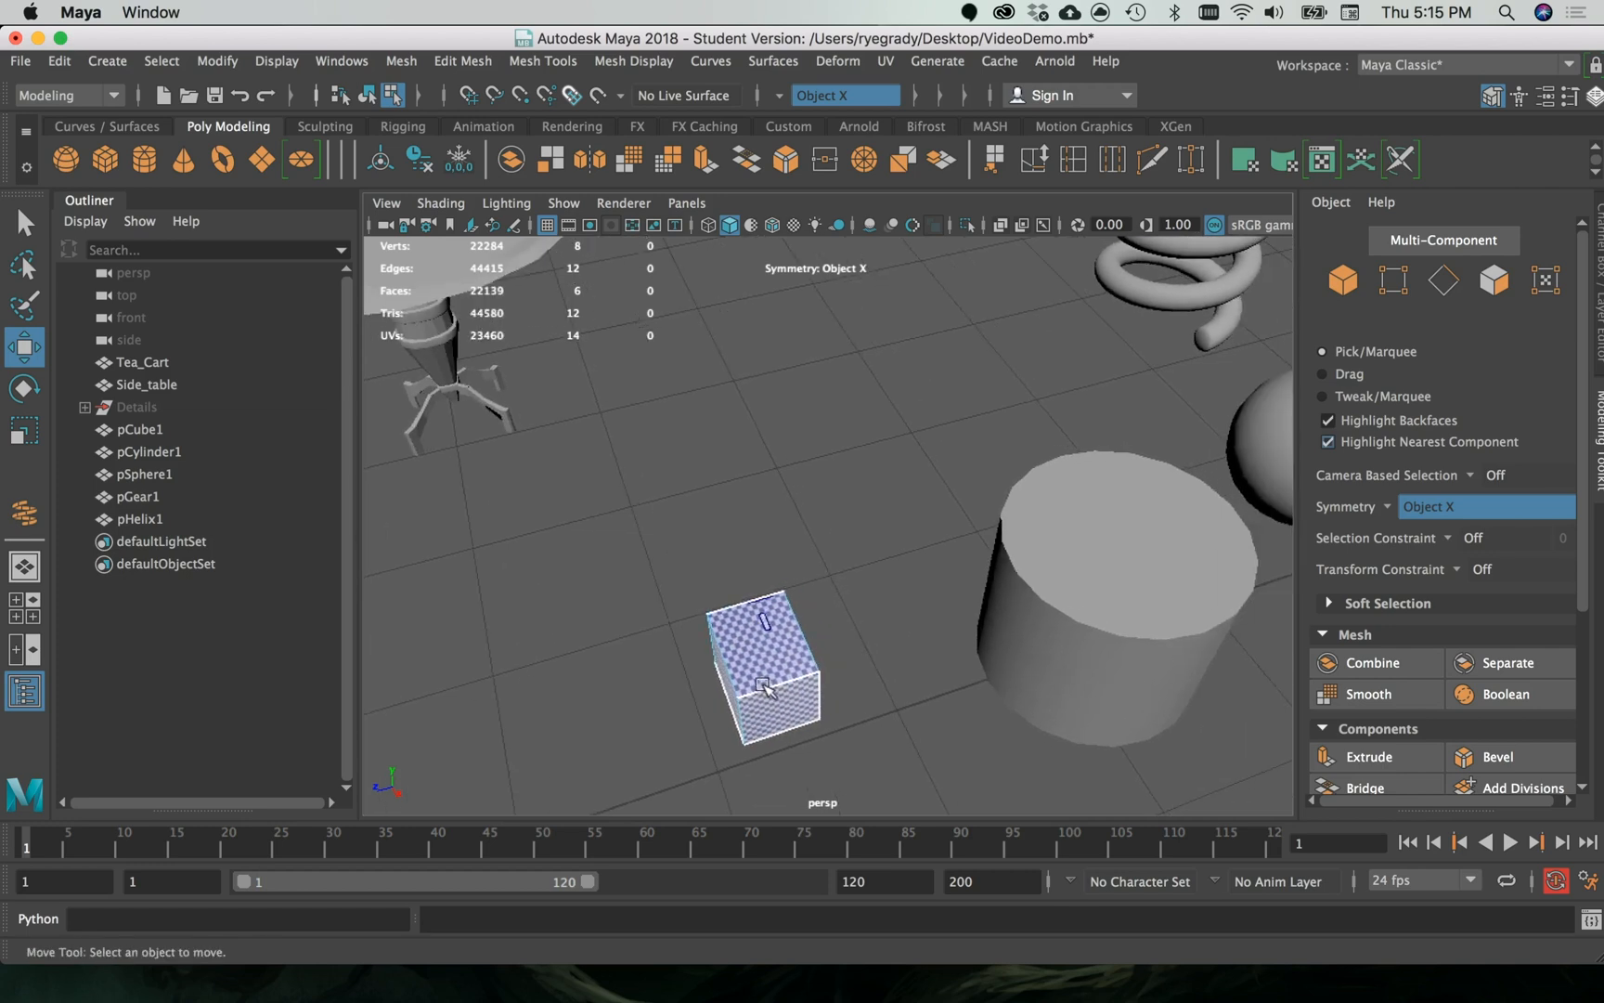
pyautogui.scroll(-8, 1069, 716)
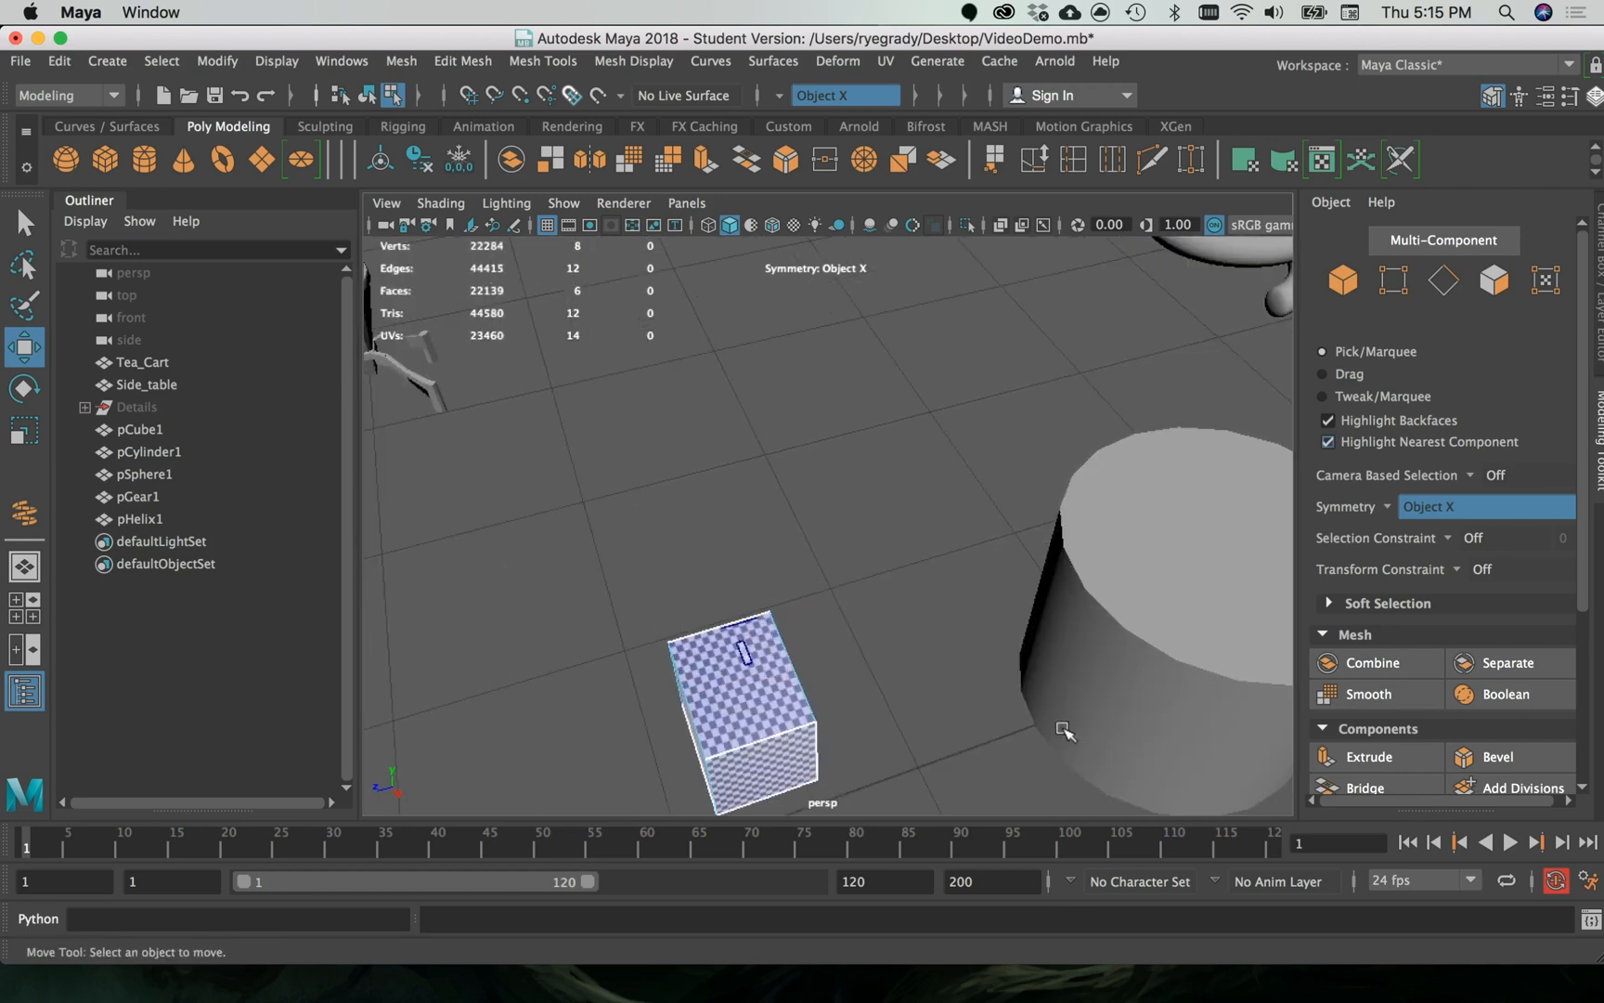
pyautogui.keyDown('alt'); pyautogui.moveTo(963, 665); pyautogui.dragTo(960, 590); pyautogui.keyUp('alt')
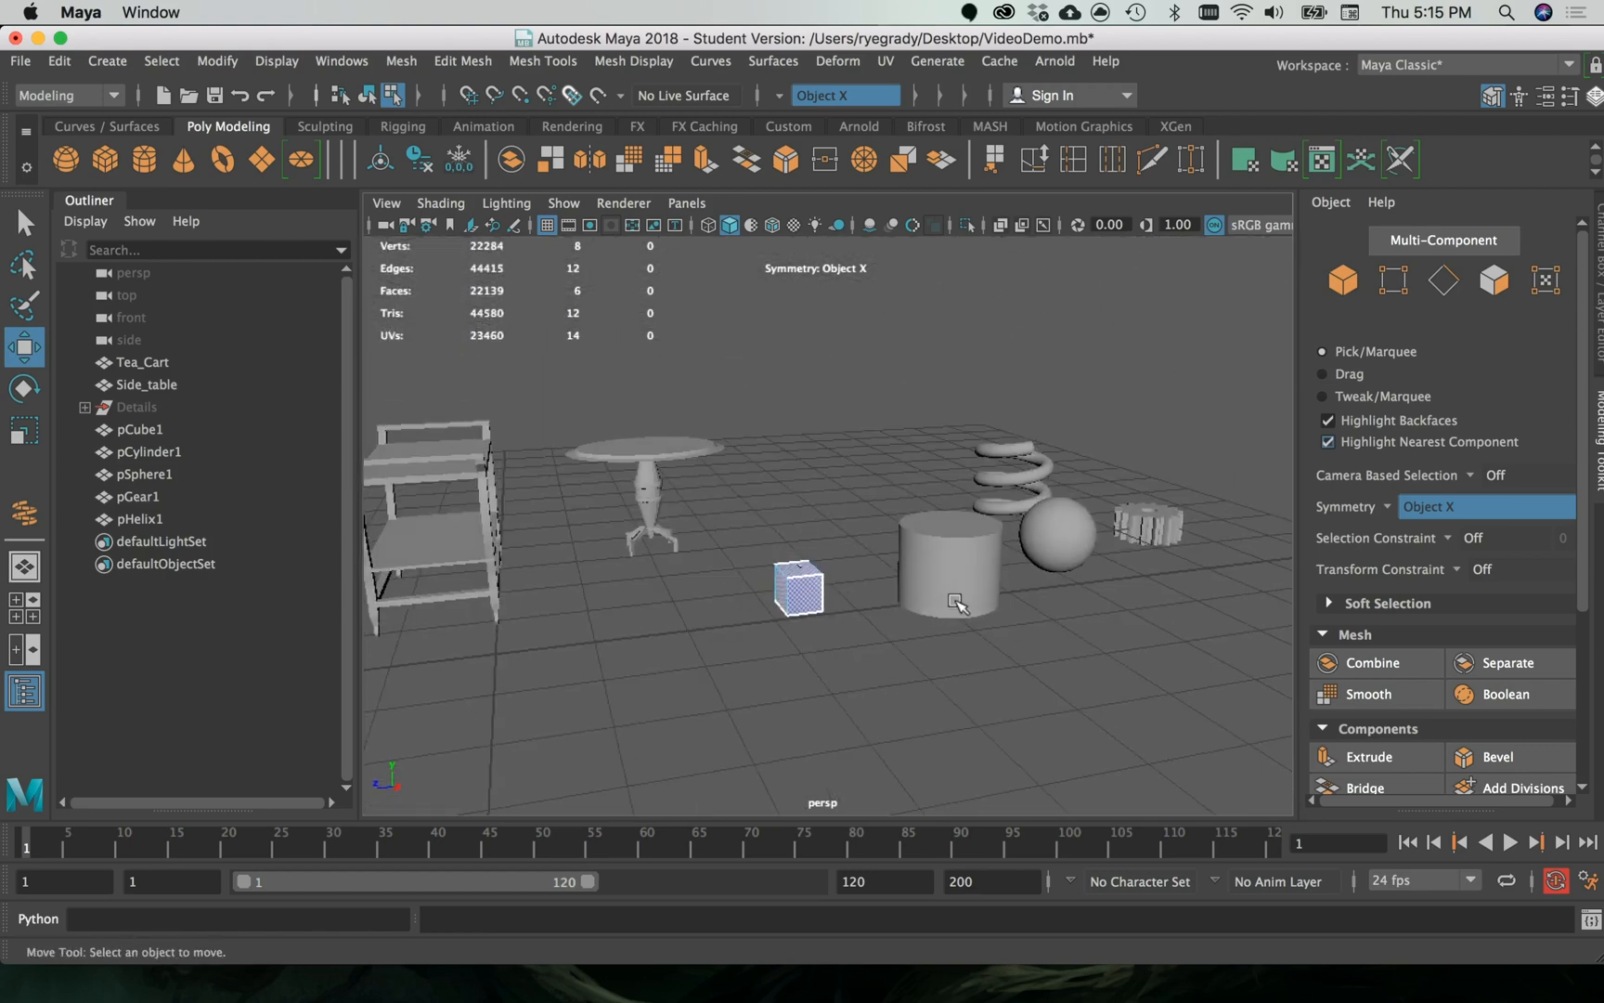
# - Select the cylinder and cube together, view their combined UV layouts in the UV Editor, and move the editor out of the way
pyautogui.click(981, 555)
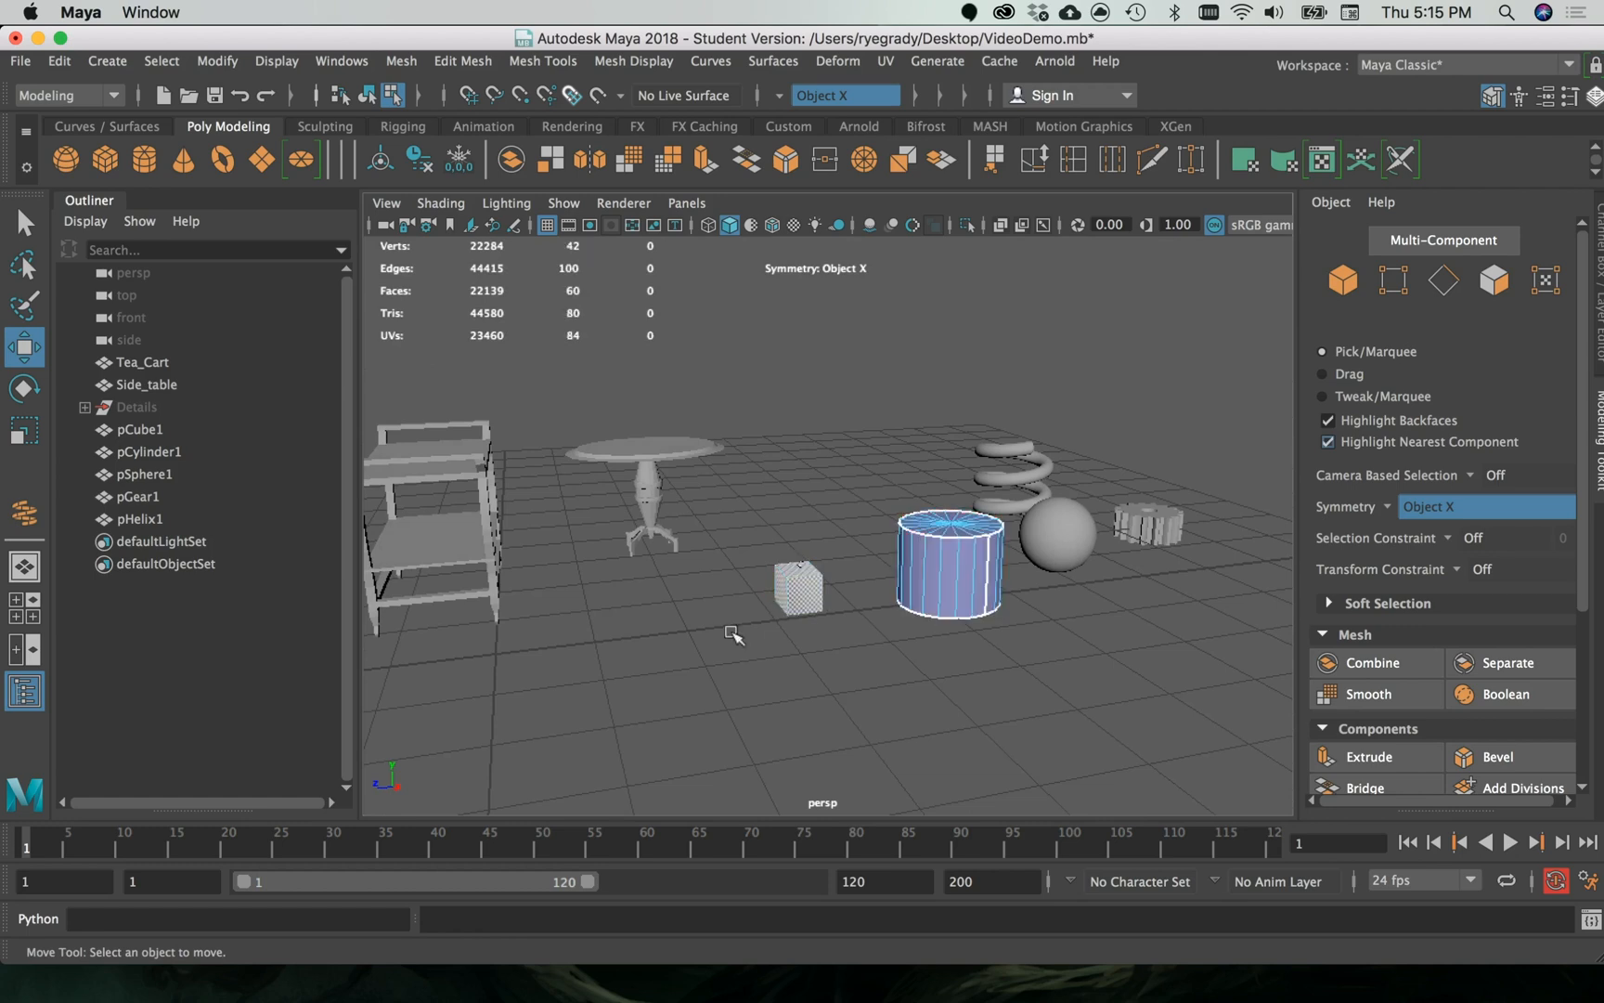
pyautogui.keyDown('shift'); pyautogui.click(805, 587); pyautogui.keyUp('shift')
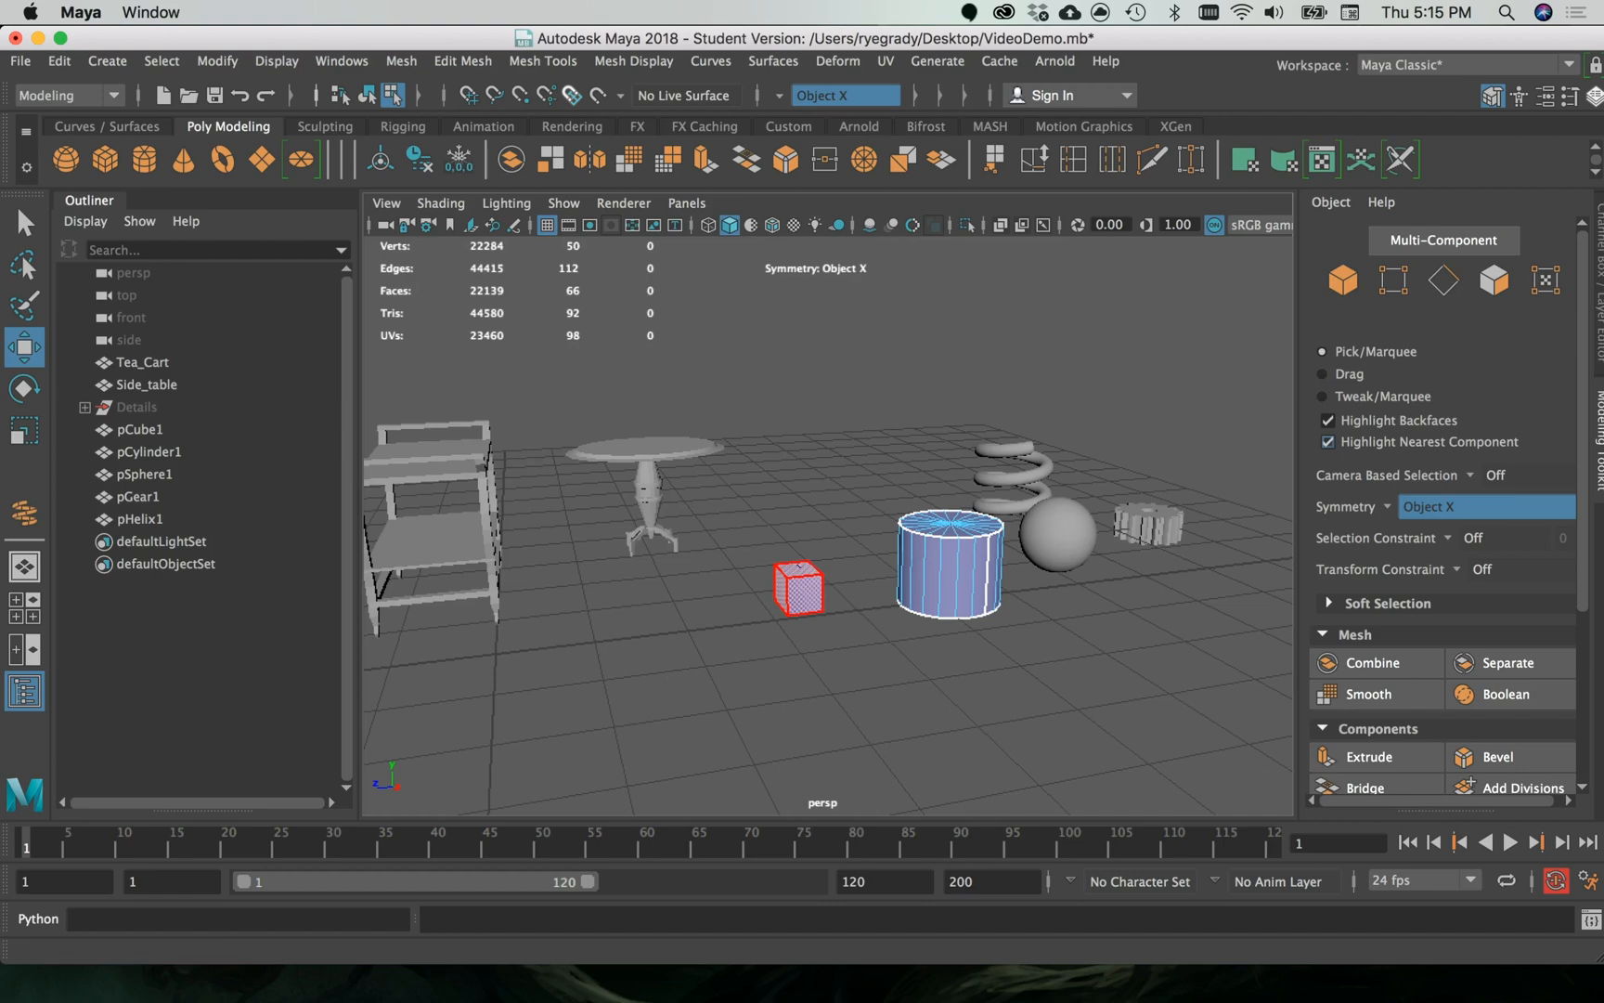
pyautogui.moveTo(1603, 88); pyautogui.dragTo(1397, 121)
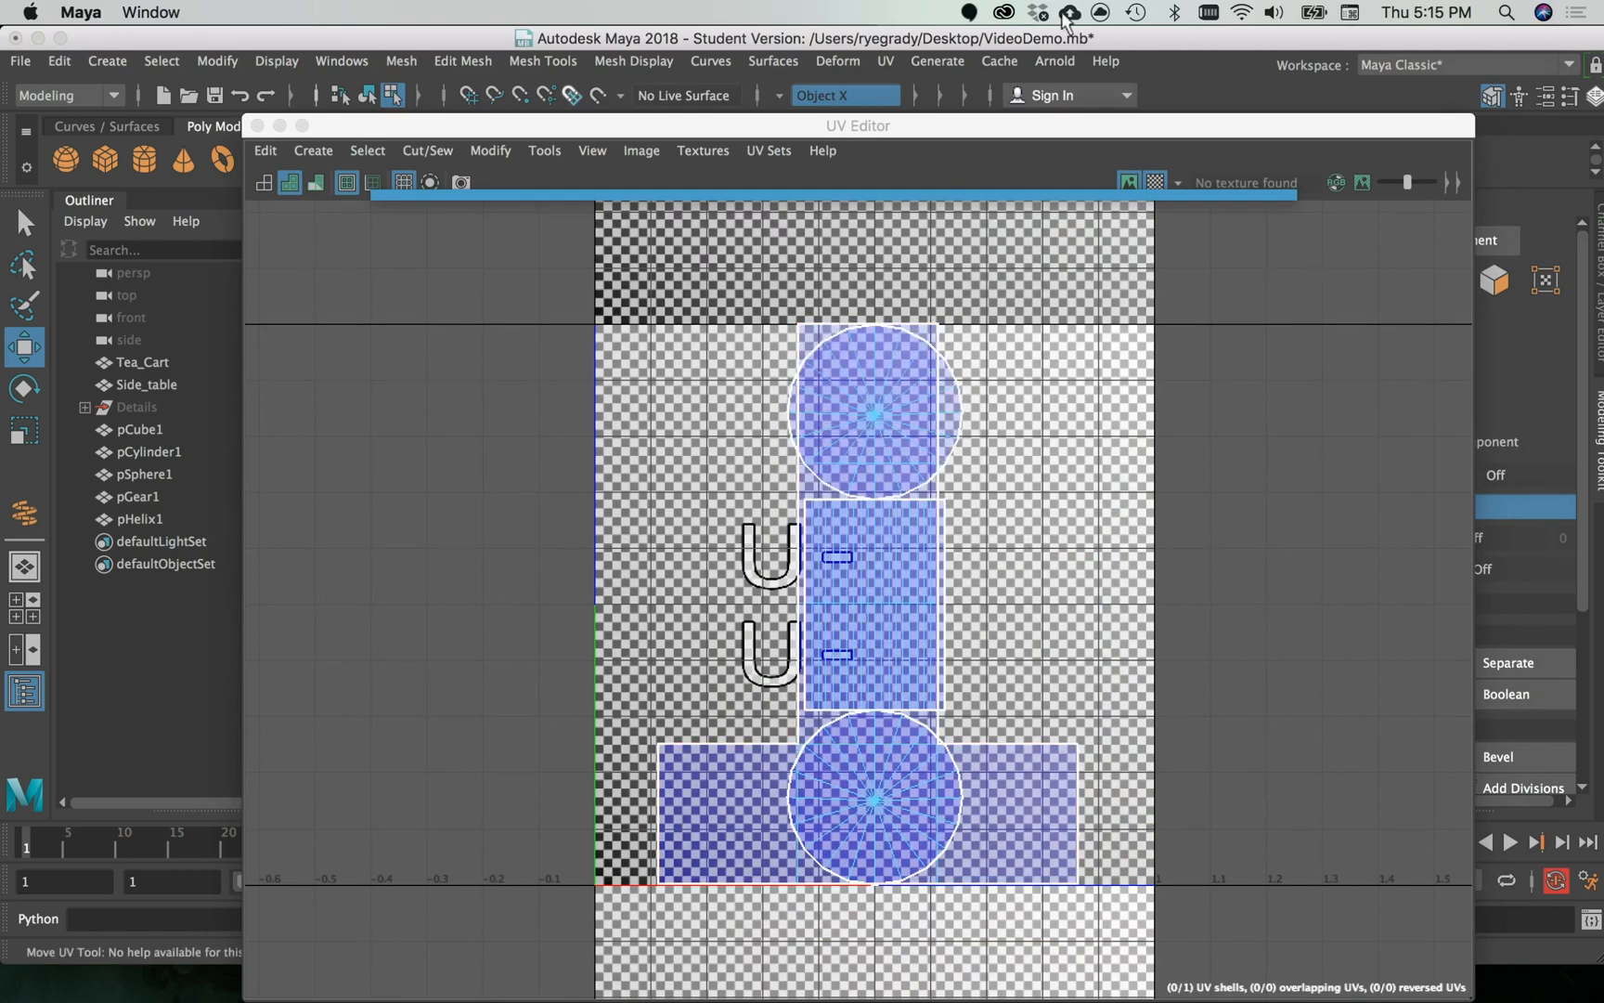
pyautogui.click(1021, 133)
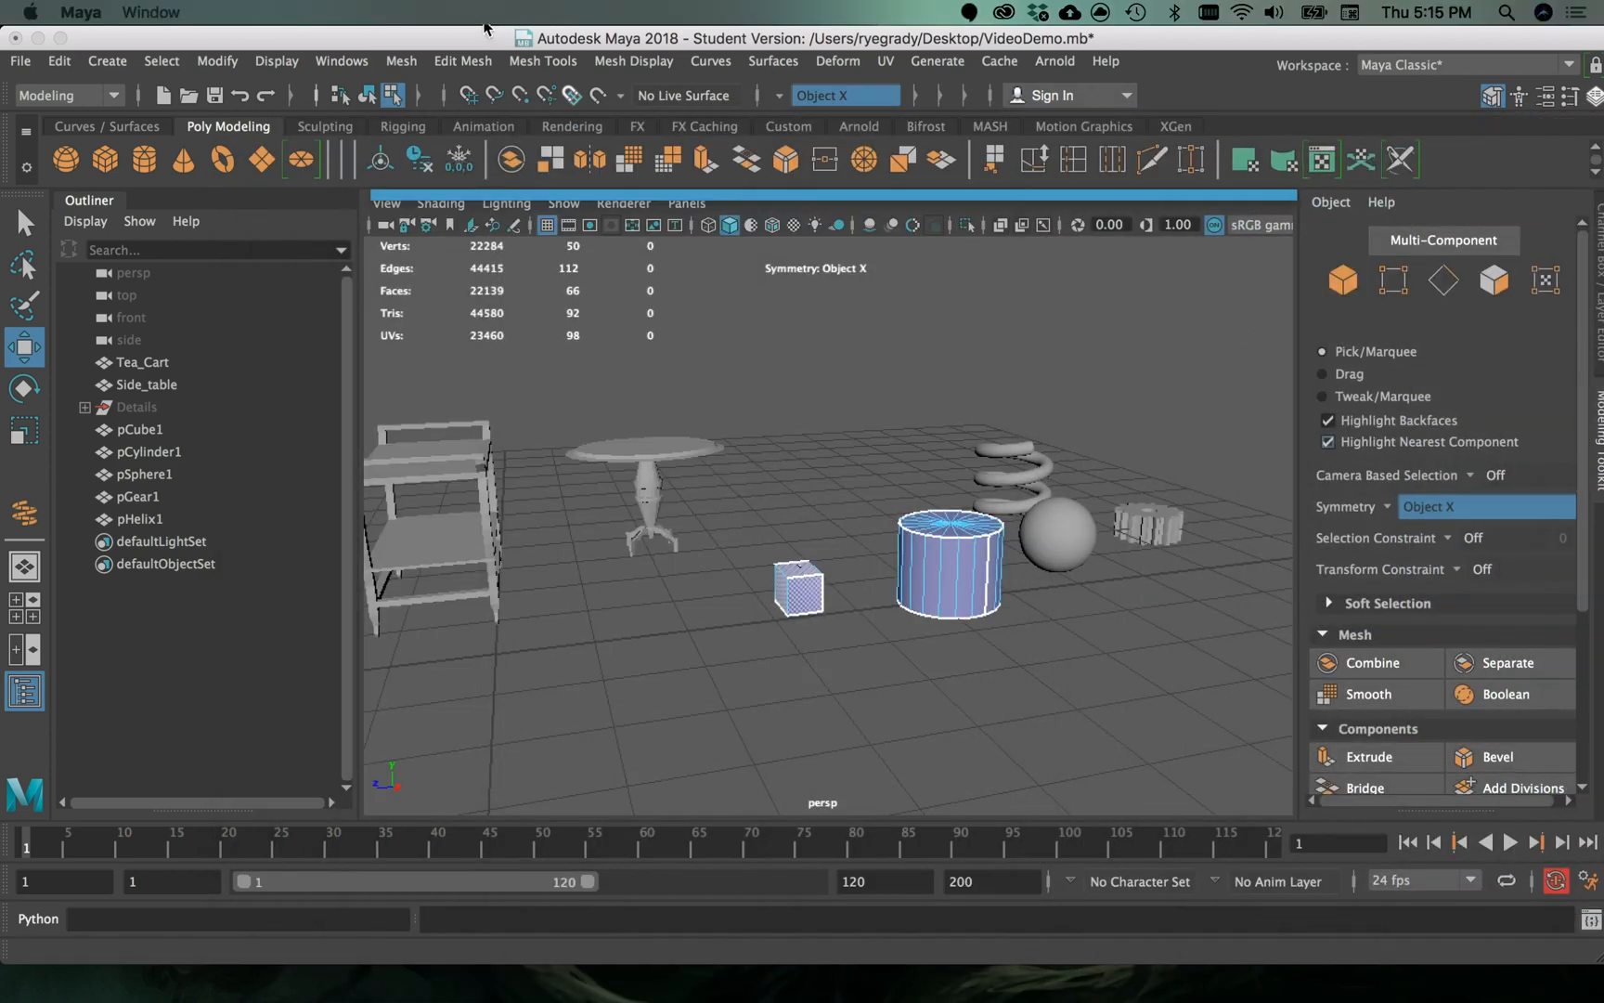
pyautogui.click(744, 472)
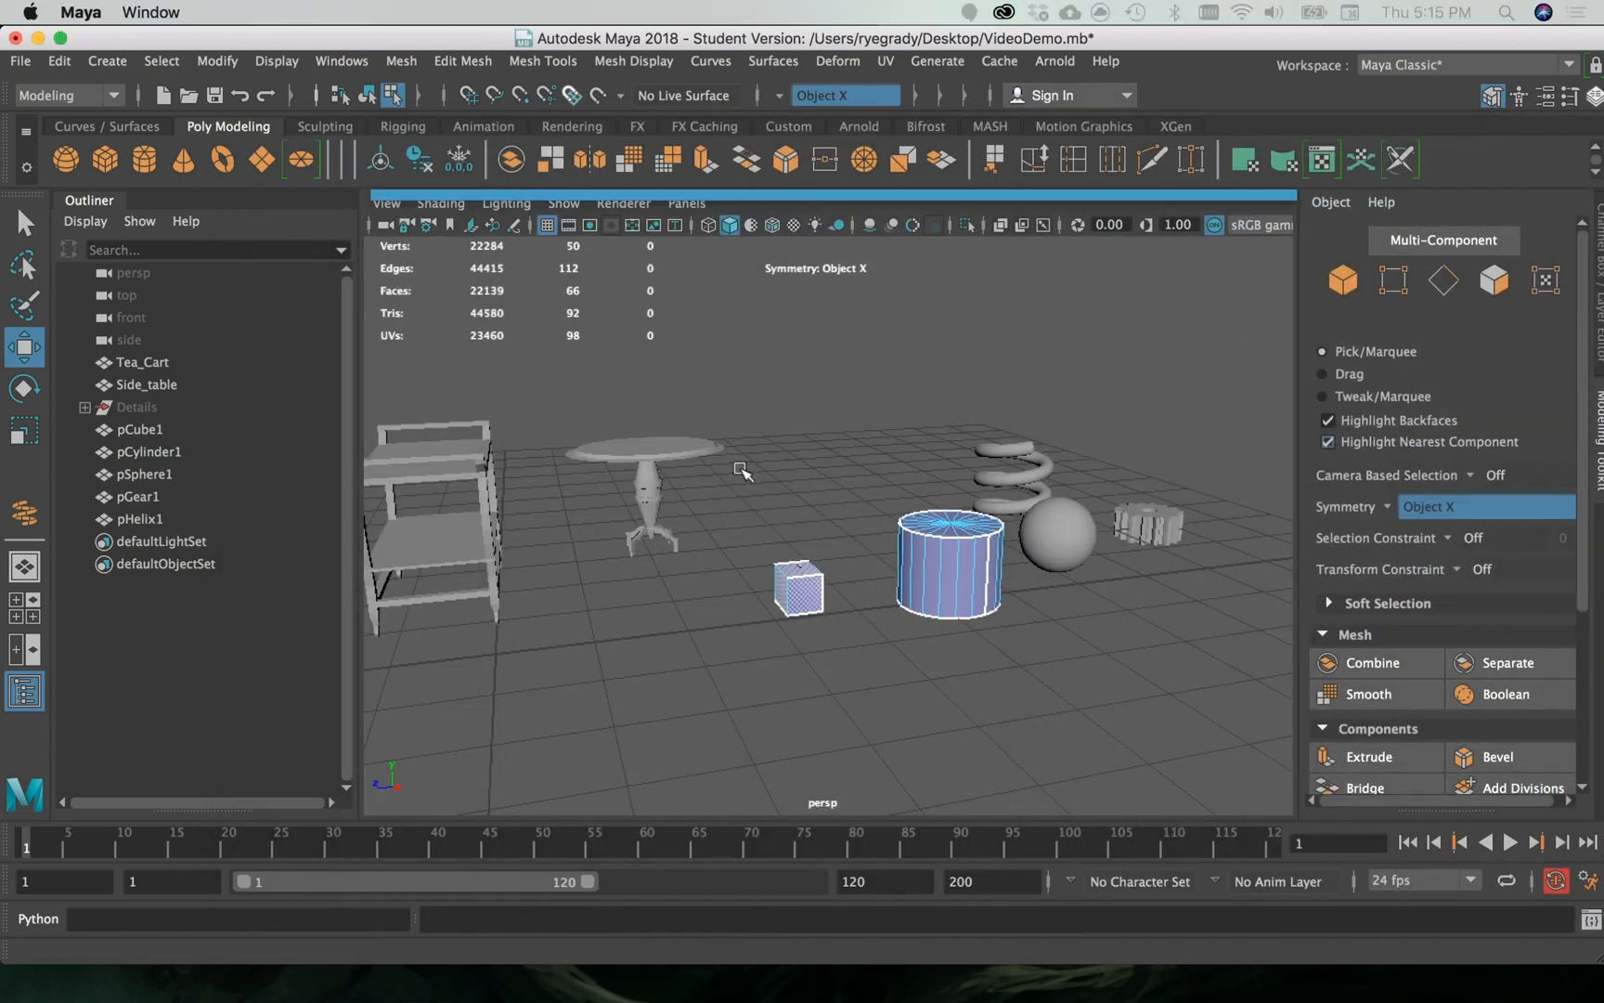